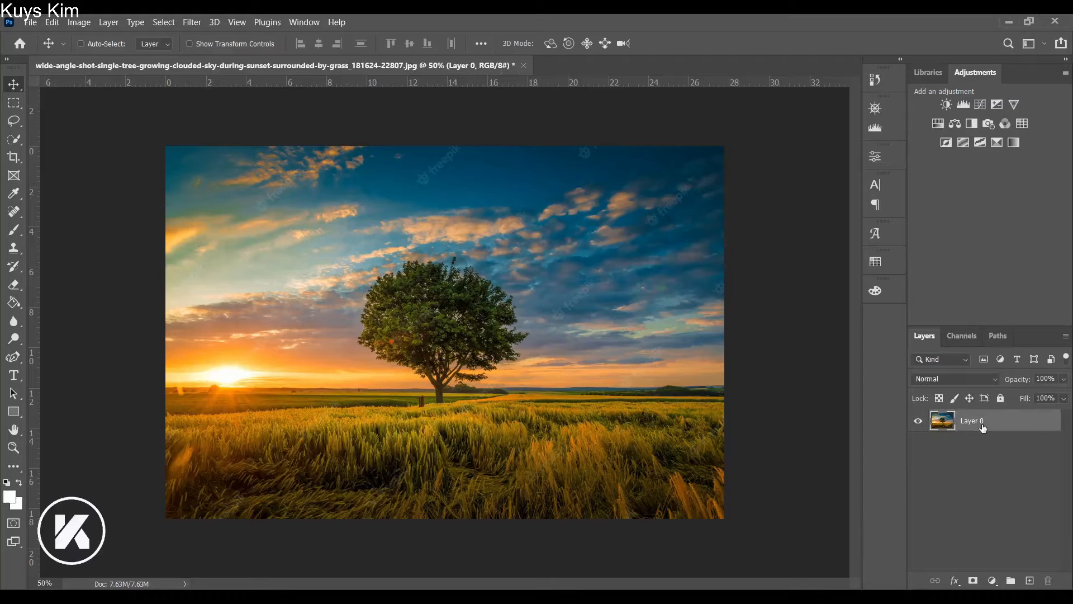
Duplicate Layer 0 twice to make three stacked layers of the photo.
{"action": "double_click", "coordinate": [983, 428]}
{"action": "key", "text": "Return"}
{"action": "key", "text": "ctrl+j"}
{"action": "key", "text": "ctrl+j"}
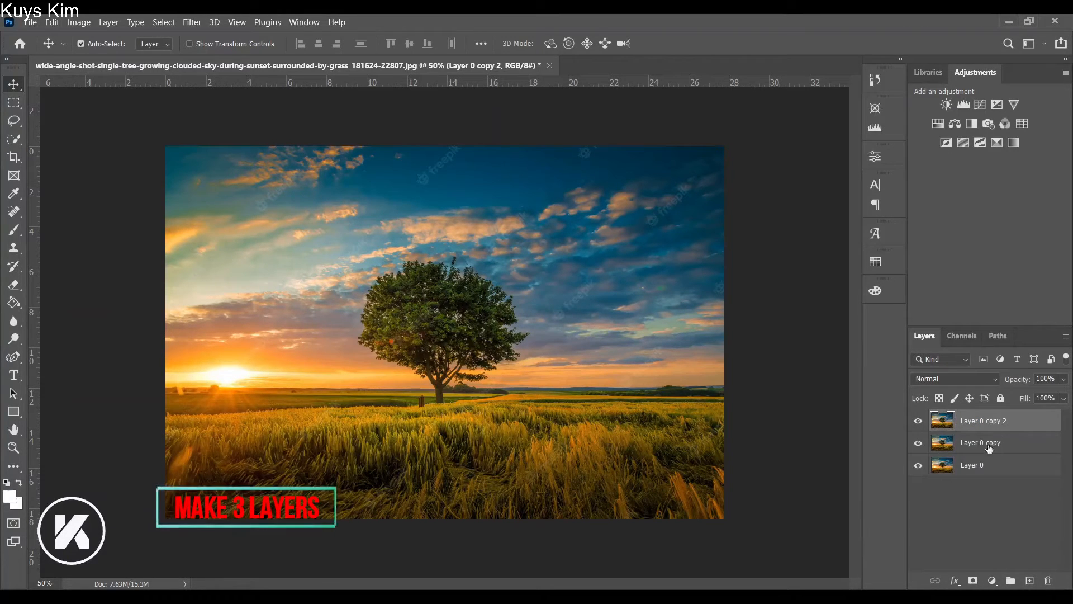
Rename the topmost layer copy as "Patch Tool" and deselect it.
{"action": "double_click", "coordinate": [984, 420]}
{"action": "type", "text": "Path"}
{"action": "key", "text": "BackSpace"}
{"action": "type", "text": "c"}
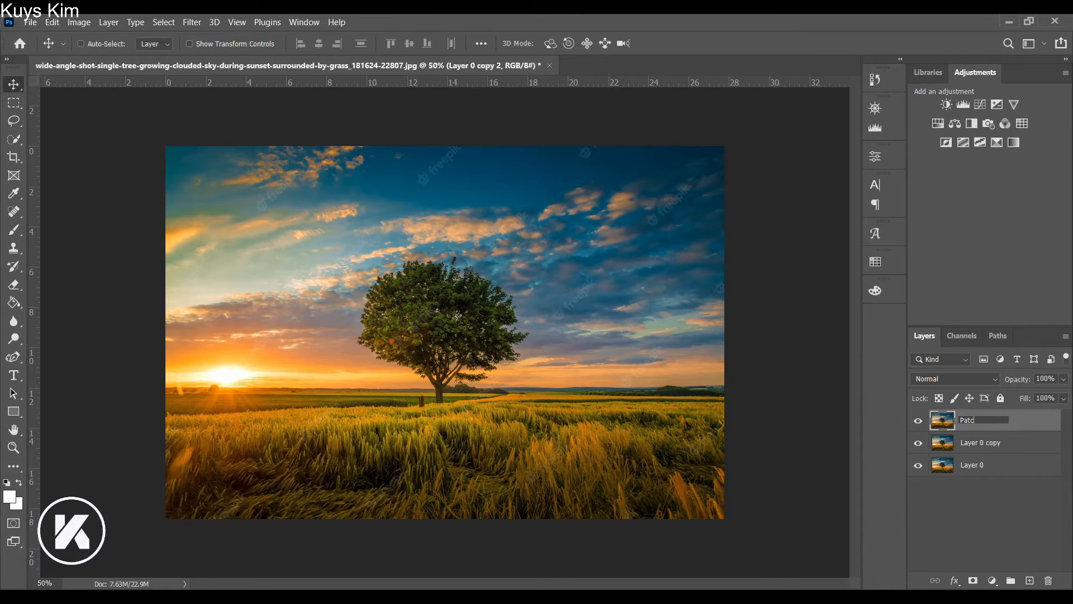
{"action": "type", "text": "h Tool"}
{"action": "key", "text": "Return"}
{"action": "left_click", "coordinate": [1010, 521]}
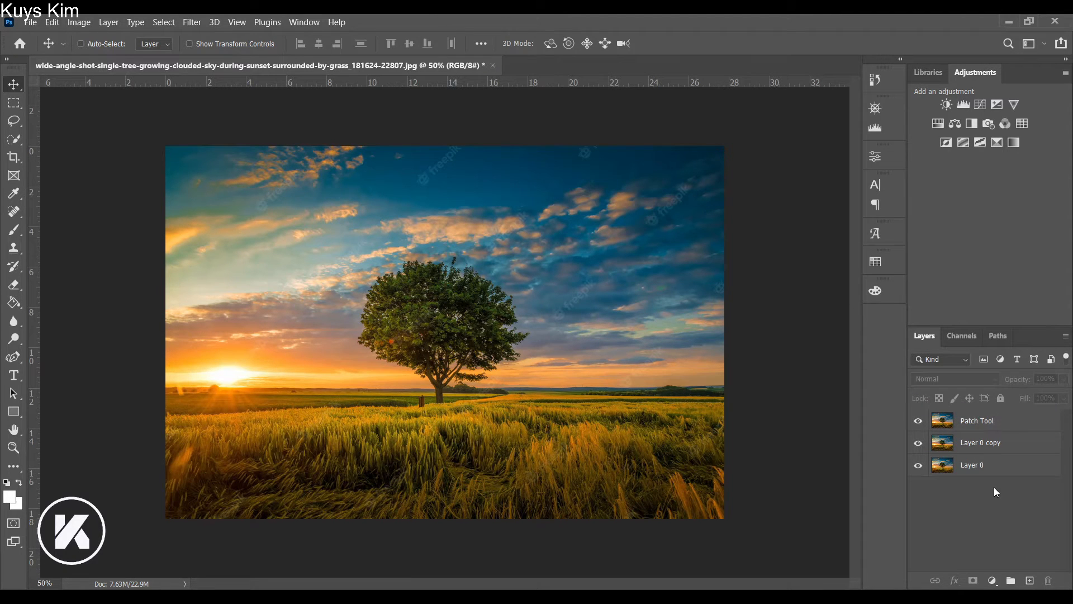
Extend the topmost layer's name to "Using Patch Tool" and leave no layer selected.
{"action": "double_click", "coordinate": [985, 421]}
{"action": "left_click", "coordinate": [988, 428]}
{"action": "key", "text": "Home"}
{"action": "type", "text": "Using"}
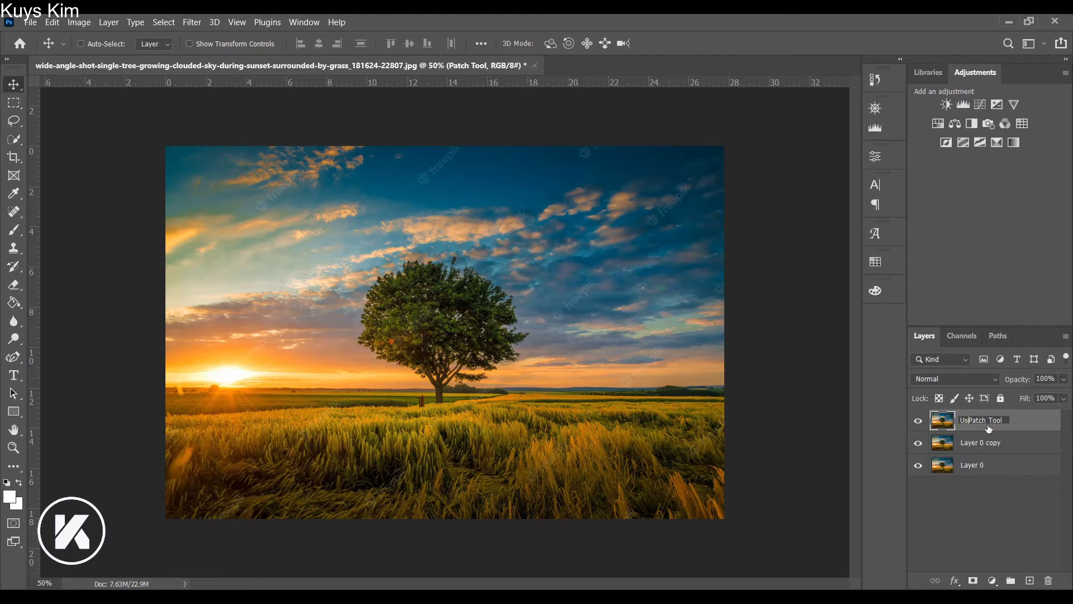
{"action": "key", "text": "Return"}
{"action": "left_click", "coordinate": [1027, 483]}
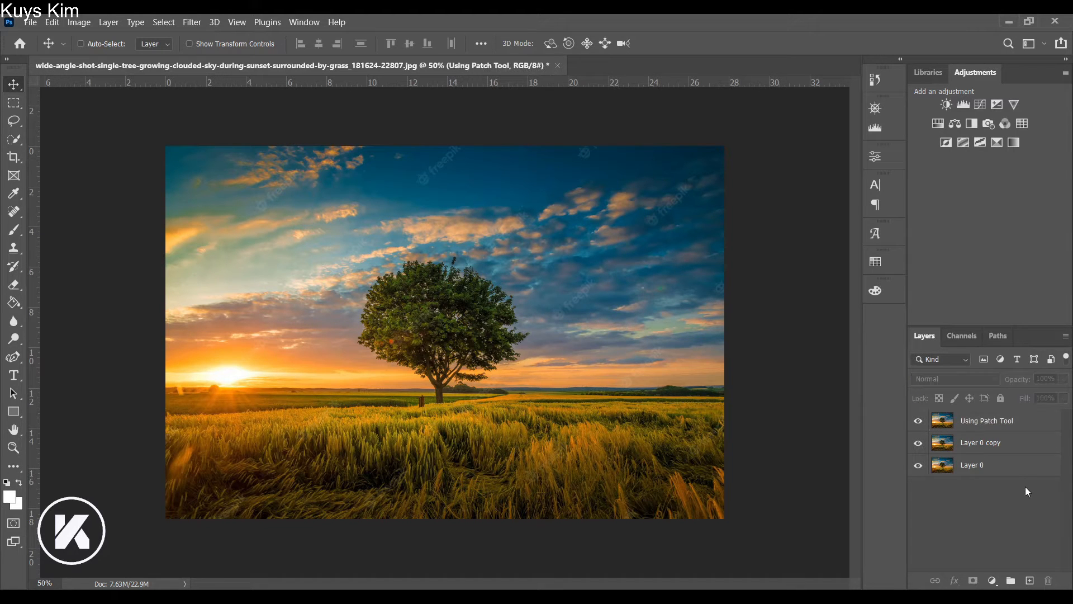
Outline the tree's crown with the Patch tool, closing the freehand selection around the foliage and branches above the trunk.
{"action": "left_click", "coordinate": [17, 215]}
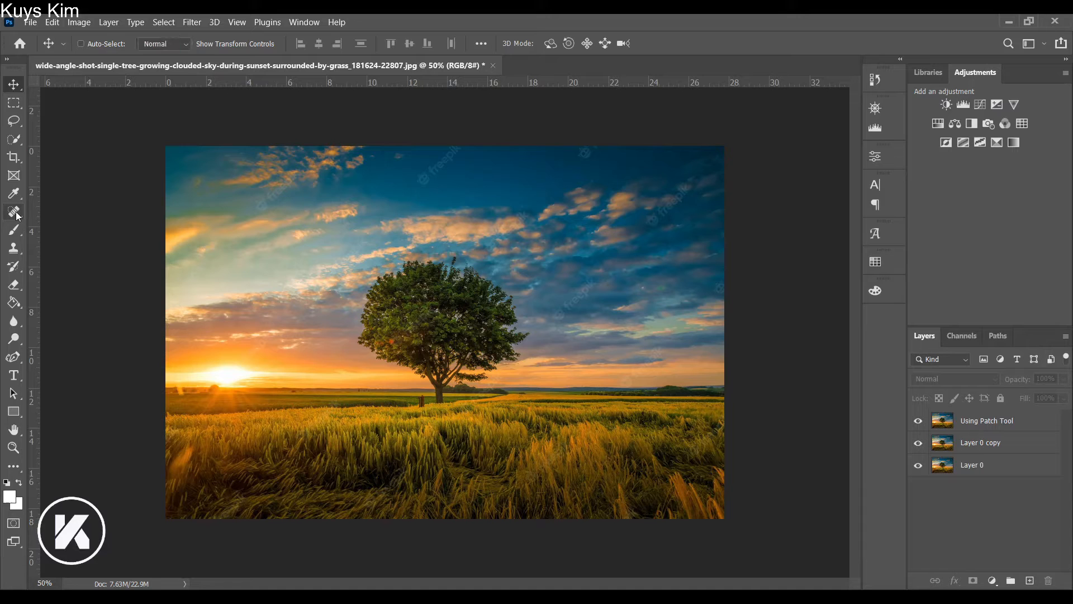
{"action": "right_click", "coordinate": [17, 215]}
{"action": "left_click", "coordinate": [57, 240]}
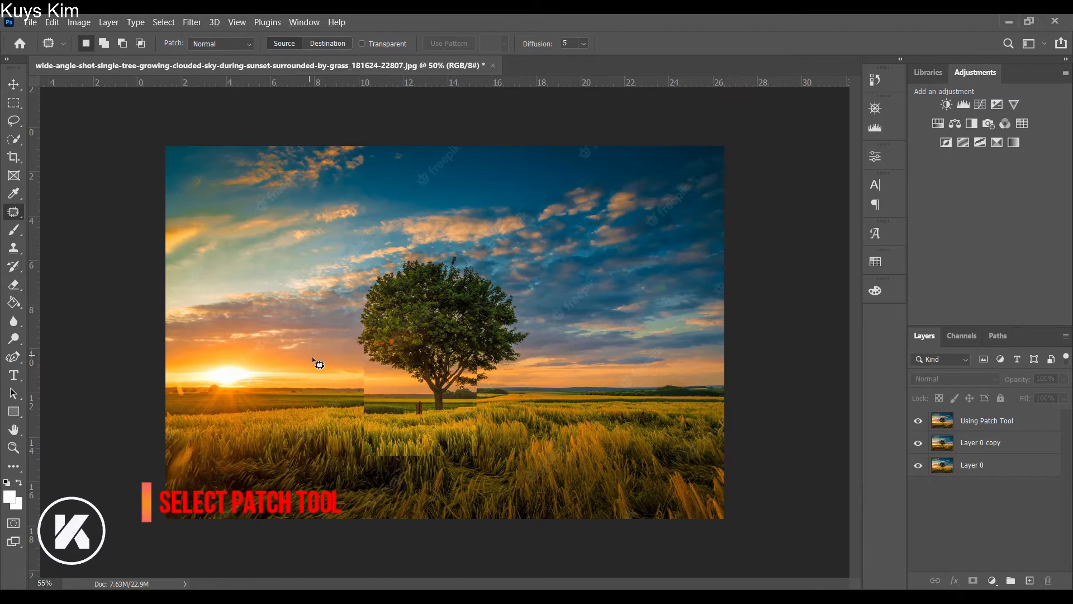
{"action": "scroll", "coordinate": [313, 358], "scroll_direction": "up", "scroll_amount": 1}
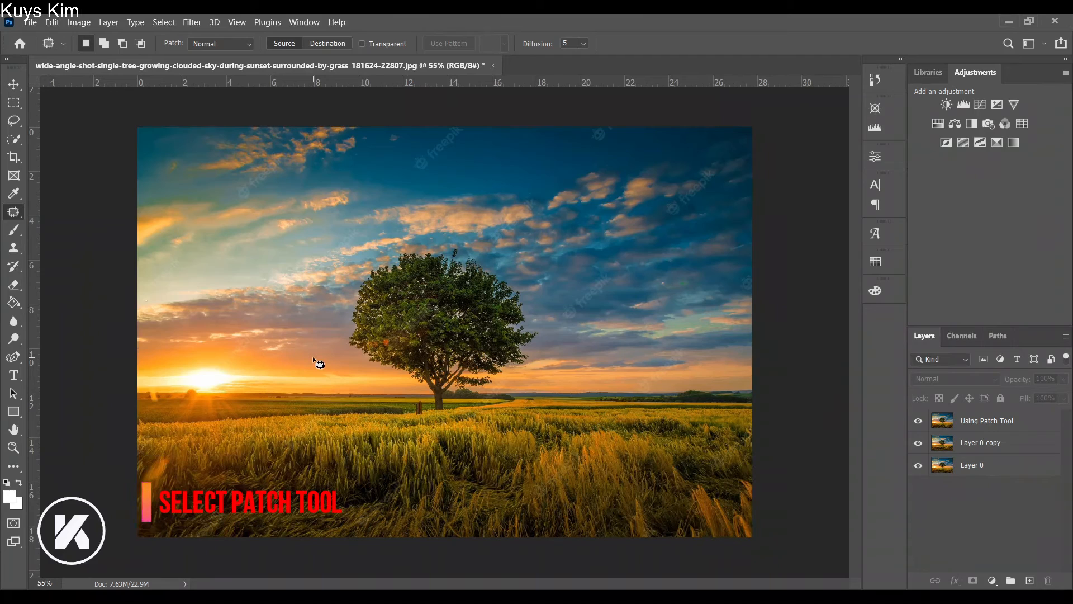
{"action": "scroll", "coordinate": [313, 358], "scroll_direction": "up", "scroll_amount": 1}
{"action": "scroll", "coordinate": [313, 357], "scroll_direction": "up", "scroll_amount": 2}
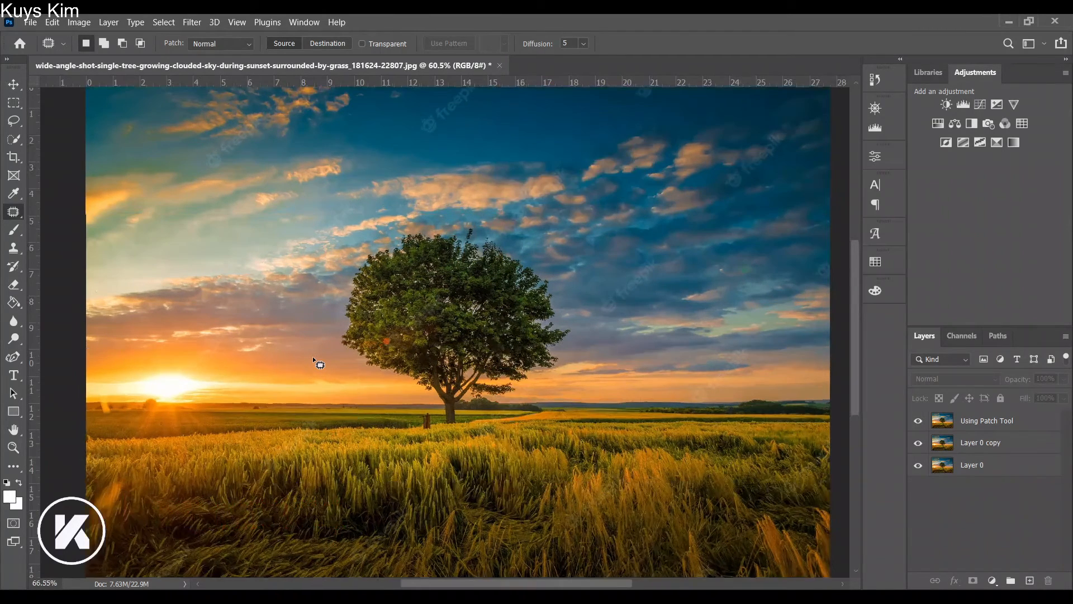
{"action": "mouse_move", "coordinate": [370, 229]}
{"action": "left_mouse_down"}
{"action": "mouse_move", "coordinate": [343, 293]}
{"action": "mouse_move", "coordinate": [349, 356]}
{"action": "mouse_move", "coordinate": [413, 400]}
{"action": "mouse_move", "coordinate": [474, 411]}
{"action": "left_mouse_up"}
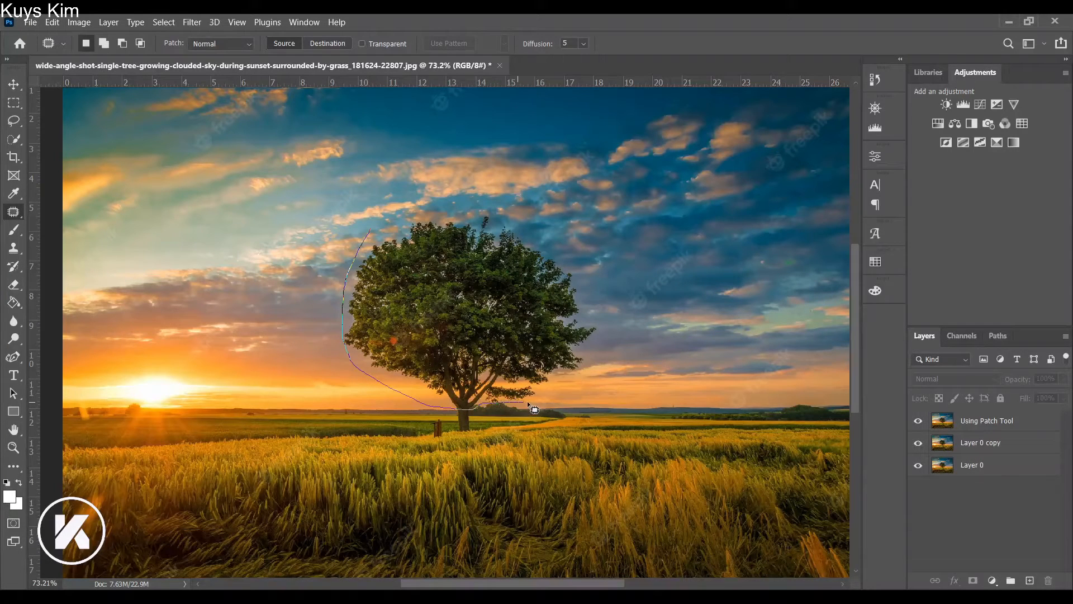
{"action": "mouse_move", "coordinate": [522, 220]}
{"action": "left_mouse_down"}
{"action": "mouse_move", "coordinate": [434, 209]}
{"action": "mouse_move", "coordinate": [372, 233]}
{"action": "left_mouse_up"}
Patch the outlined crown on the Using Patch Tool layer with the cloudy sky to its upper right, and clear the selection.
{"action": "left_click", "coordinate": [519, 306]}
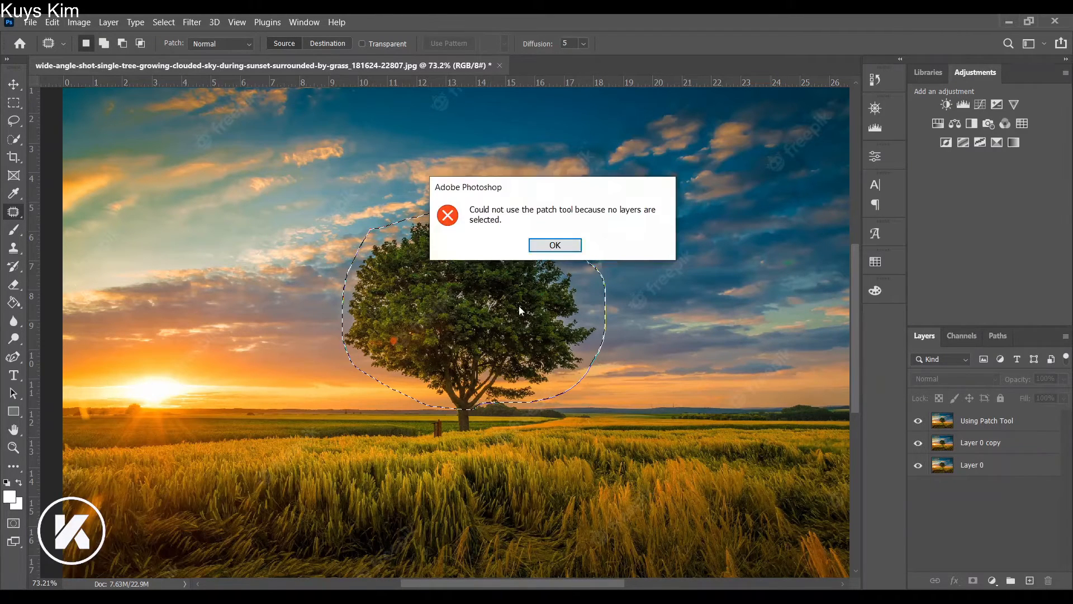
{"action": "left_click", "coordinate": [558, 245]}
{"action": "left_click", "coordinate": [997, 430]}
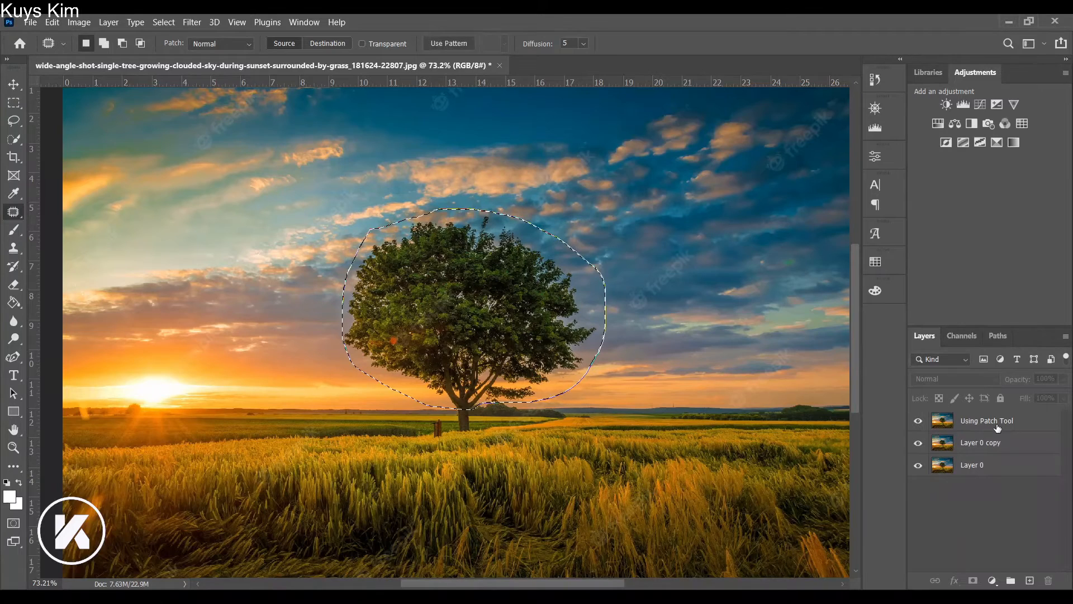
{"action": "left_click_drag", "start_coordinate": [554, 276], "coordinate": [719, 209]}
{"action": "key", "text": "ctrl+d"}
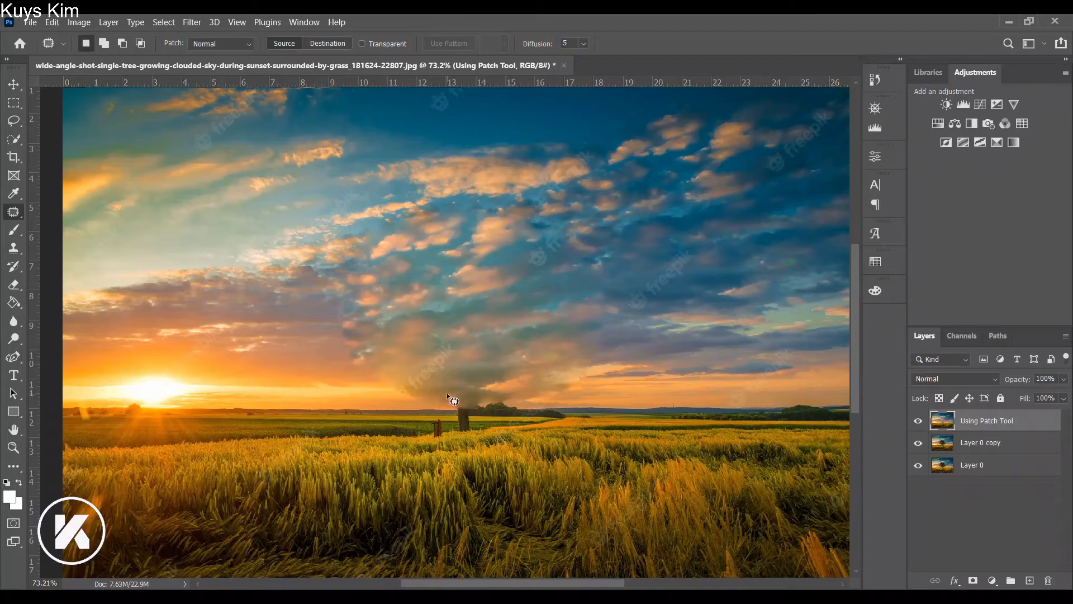
Patch the sky along the left edge of the removed crown and clear the selection.
{"action": "scroll", "coordinate": [604, 327], "scroll_direction": "down", "scroll_amount": 3}
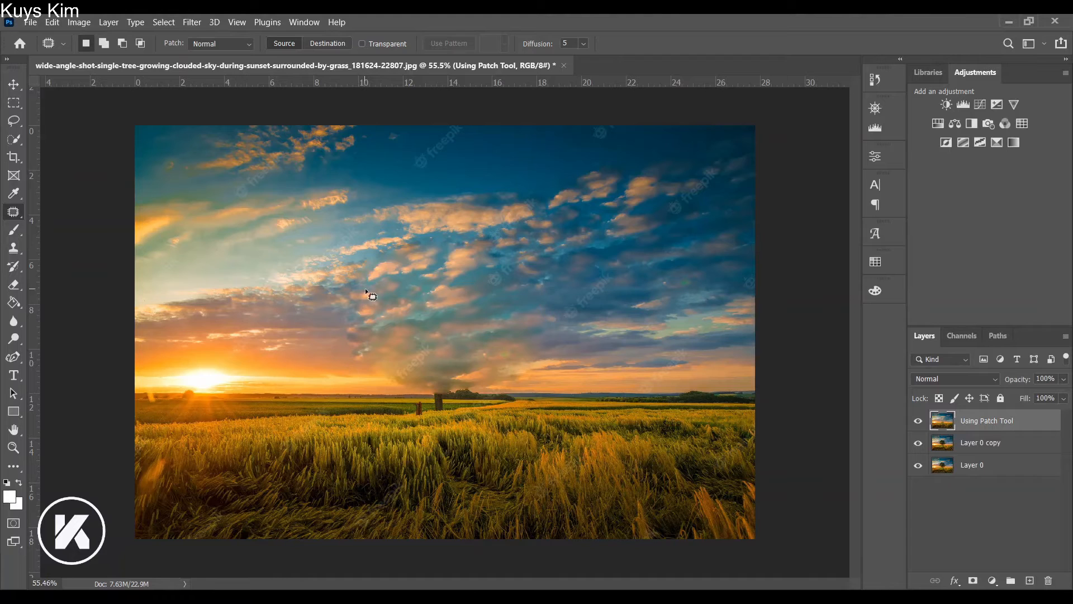
{"action": "mouse_move", "coordinate": [347, 349]}
{"action": "left_mouse_down"}
{"action": "mouse_move", "coordinate": [385, 374]}
{"action": "mouse_move", "coordinate": [346, 283]}
{"action": "left_mouse_up"}
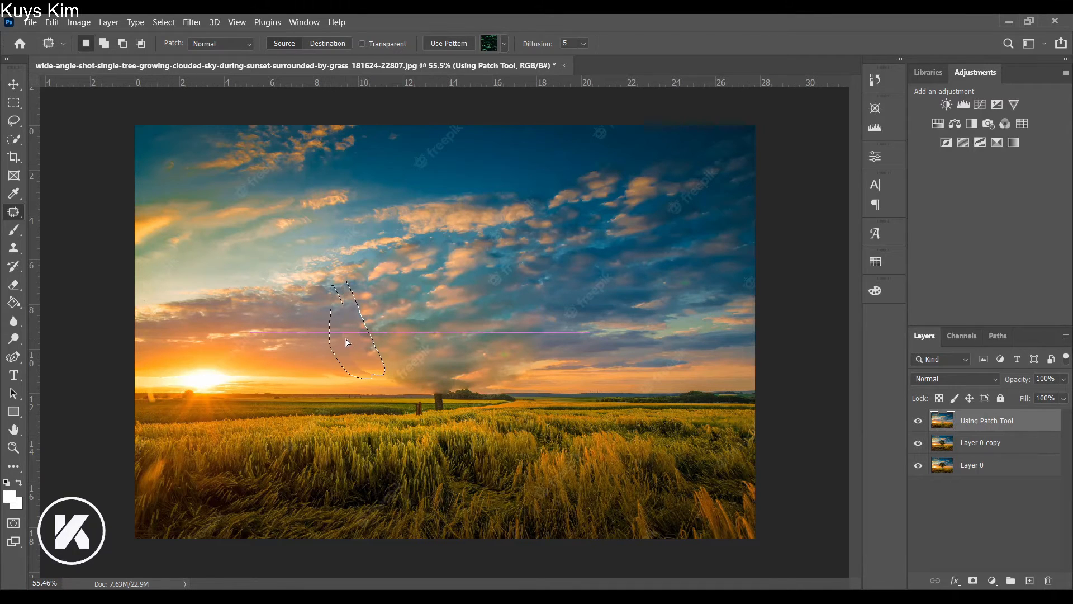
{"action": "key", "text": "ctrl+d"}
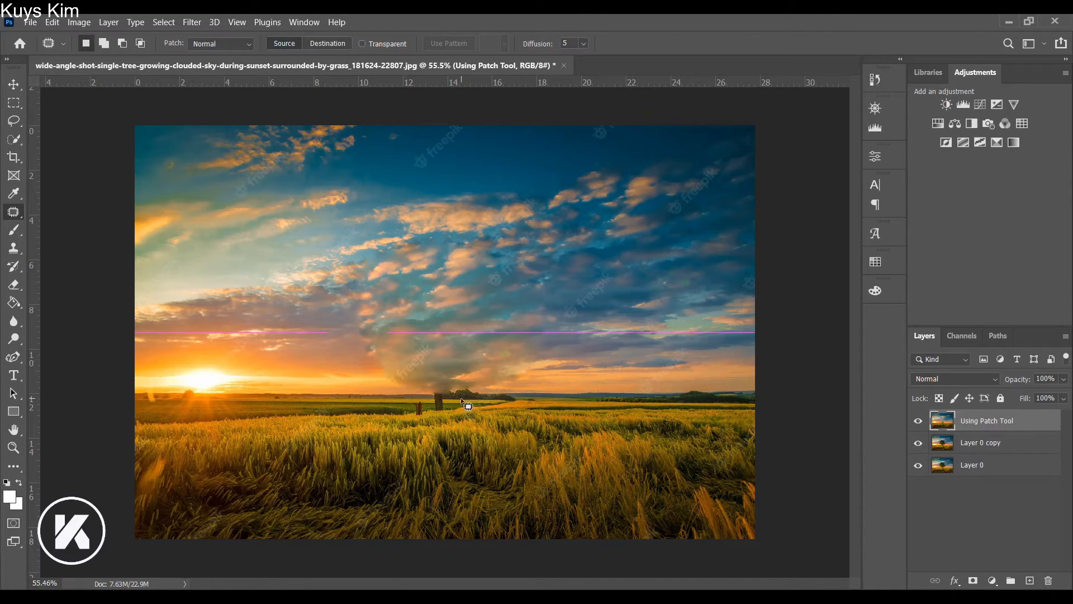
Patch the leftover tree trunk on the horizon with the adjacent field in small selections.
{"action": "scroll", "coordinate": [440, 408], "scroll_direction": "up", "scroll_amount": 2}
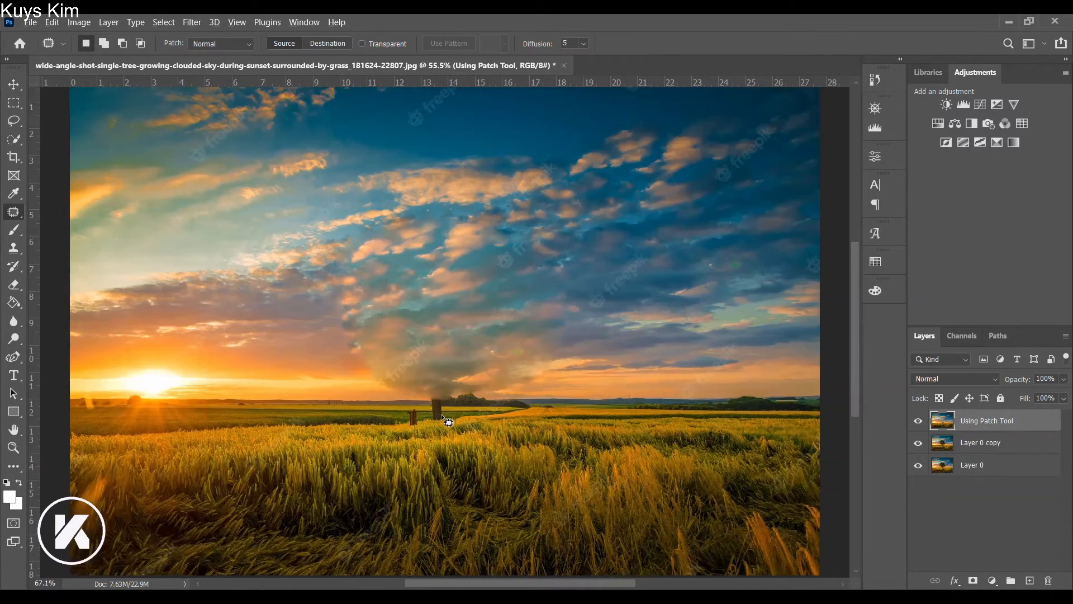
{"action": "scroll", "coordinate": [441, 415], "scroll_direction": "down", "scroll_amount": 2}
{"action": "scroll", "coordinate": [441, 414], "scroll_direction": "up", "scroll_amount": 2}
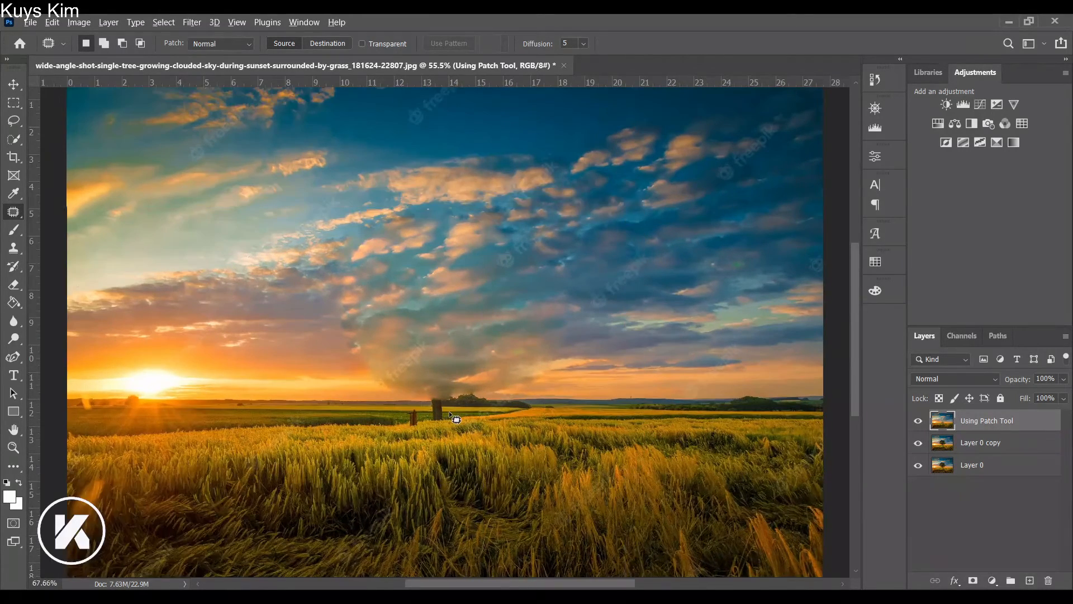
{"action": "scroll", "coordinate": [447, 409], "scroll_direction": "up", "scroll_amount": 1}
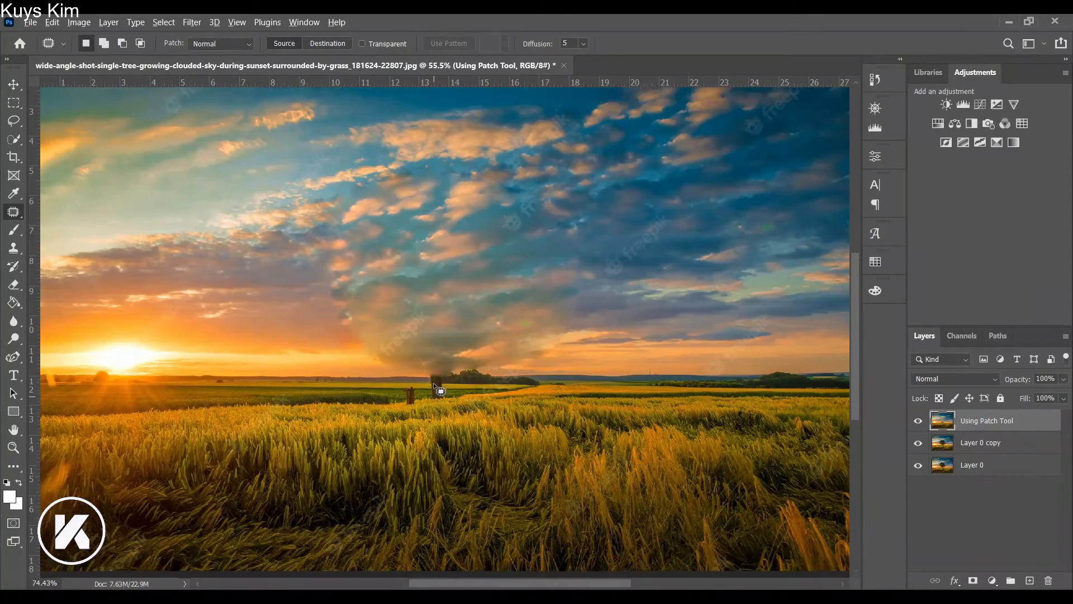
{"action": "scroll", "coordinate": [443, 419], "scroll_direction": "up", "scroll_amount": 1}
{"action": "scroll", "coordinate": [438, 422], "scroll_direction": "up", "scroll_amount": 1}
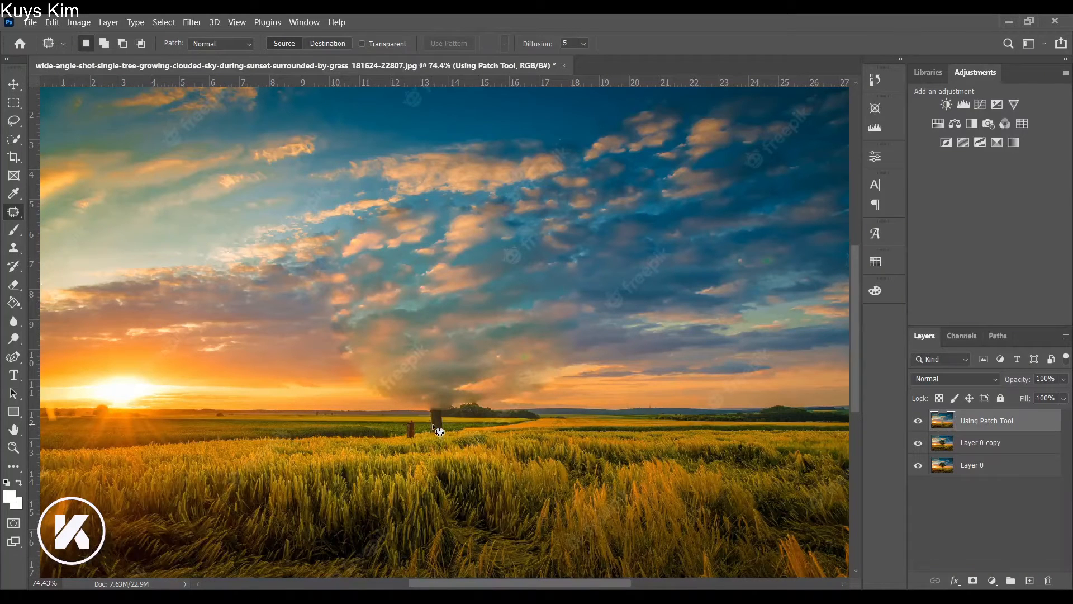
{"action": "mouse_move", "coordinate": [430, 429]}
{"action": "left_mouse_down"}
{"action": "mouse_move", "coordinate": [447, 427]}
{"action": "mouse_move", "coordinate": [429, 431]}
{"action": "left_mouse_up"}
{"action": "key", "text": "ctrl+d"}
{"action": "mouse_move", "coordinate": [429, 423]}
{"action": "left_mouse_down"}
{"action": "mouse_move", "coordinate": [442, 414]}
{"action": "mouse_move", "coordinate": [426, 423]}
{"action": "left_mouse_up"}
{"action": "key", "text": "ctrl+d"}
Patch the remaining dark patch just right of the trunk's spot and clear the selection.
{"action": "left_click_drag", "start_coordinate": [447, 421], "coordinate": [456, 427]}
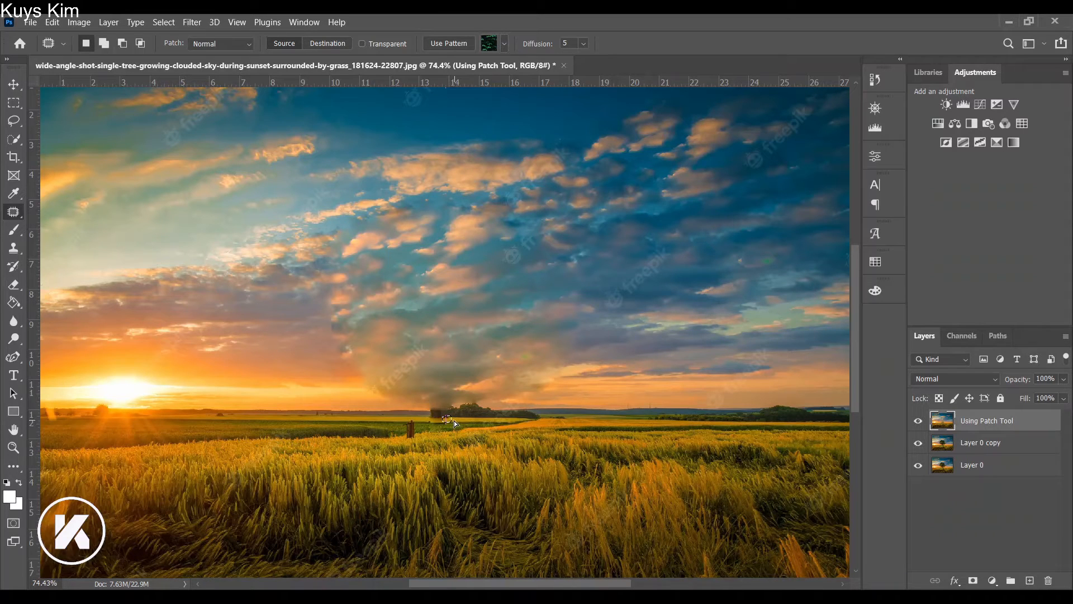
{"action": "left_click_drag", "start_coordinate": [454, 420], "coordinate": [457, 421]}
{"action": "key", "text": "ctrl+d"}
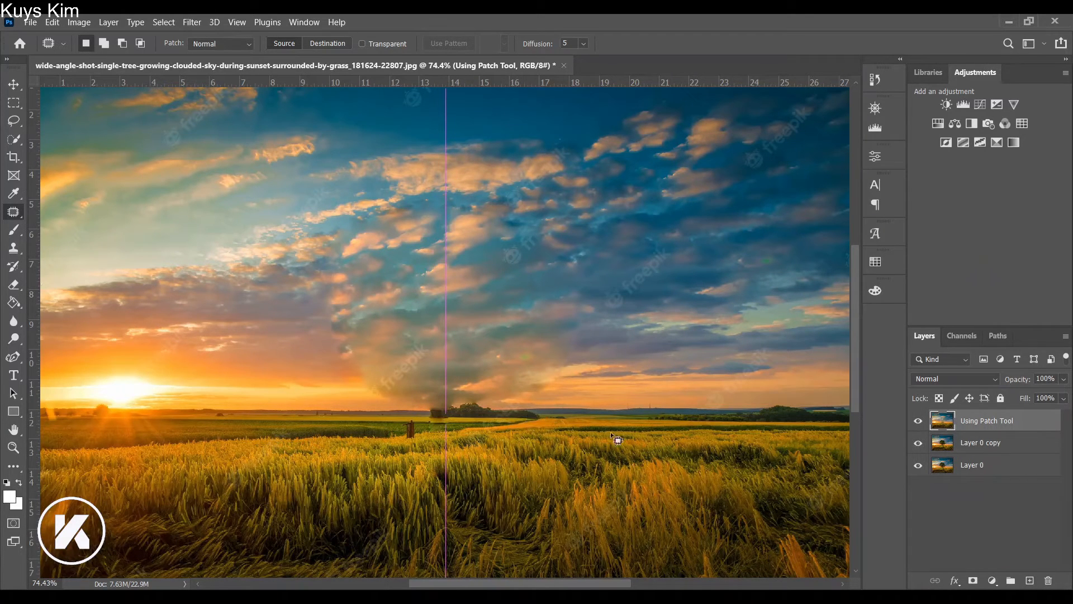
Hide the Using Patch Tool layer.
{"action": "left_click", "coordinate": [974, 505]}
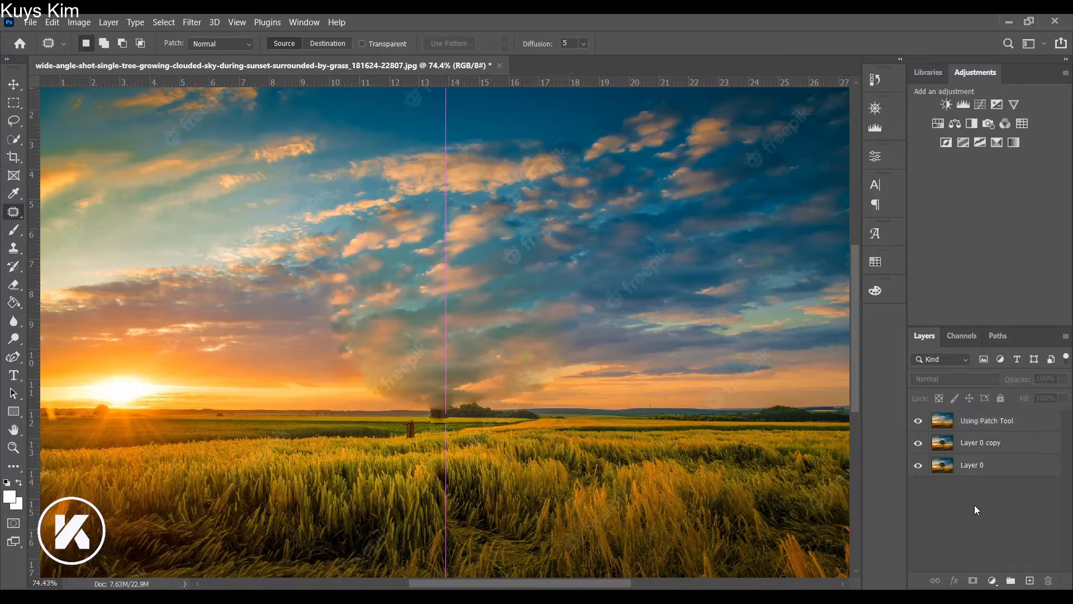
{"action": "left_click", "coordinate": [991, 421]}
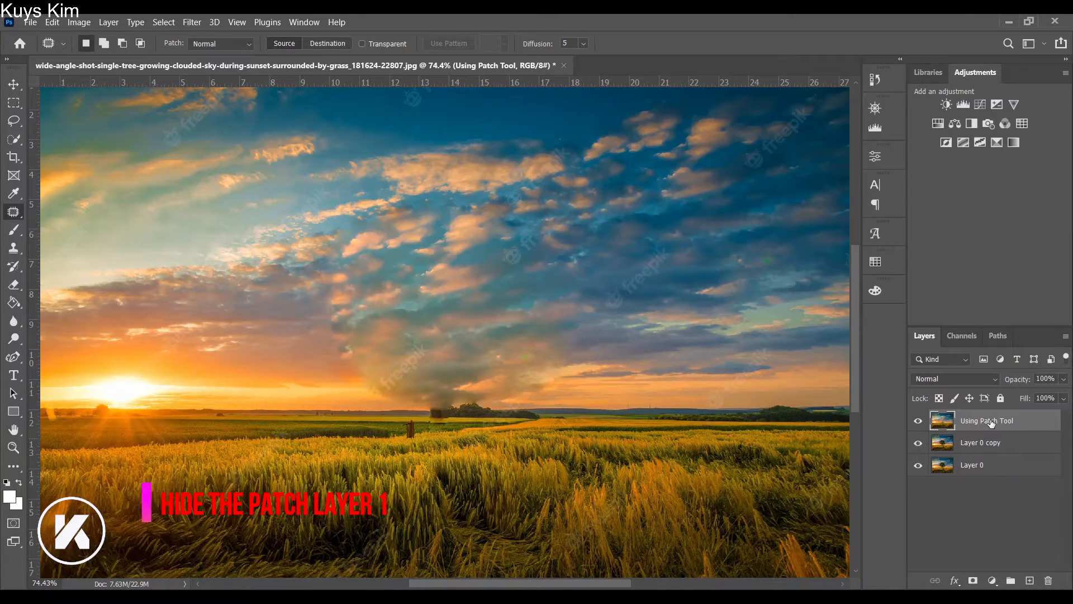
{"action": "left_click", "coordinate": [918, 420]}
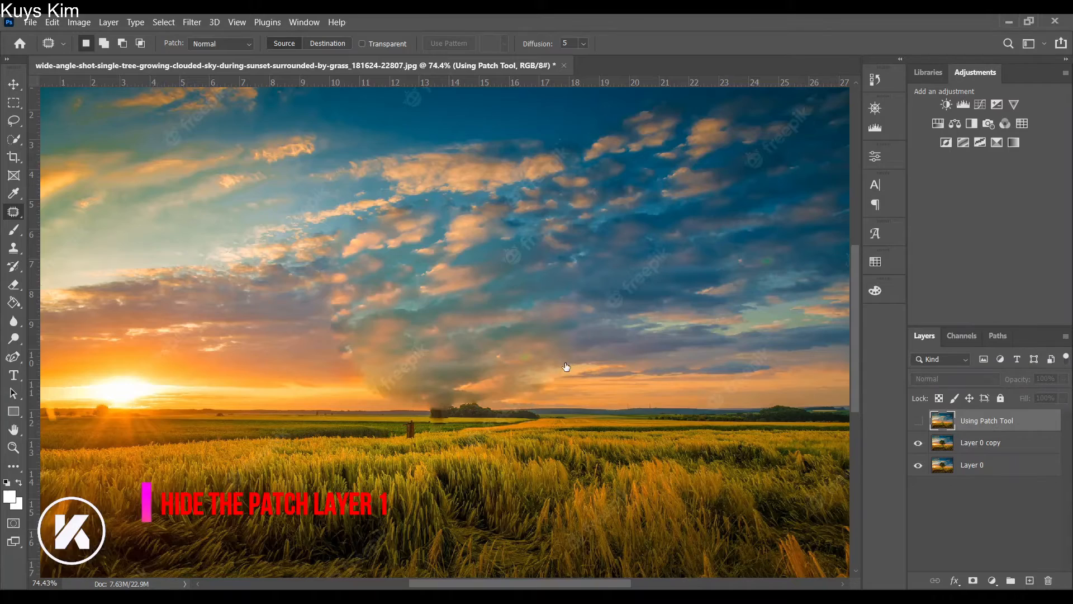
Rename the Layer 0 copy layer as "Using Spot Healing Brush tool" and deselect it.
{"action": "scroll", "coordinate": [550, 367], "scroll_direction": "down", "scroll_amount": 1}
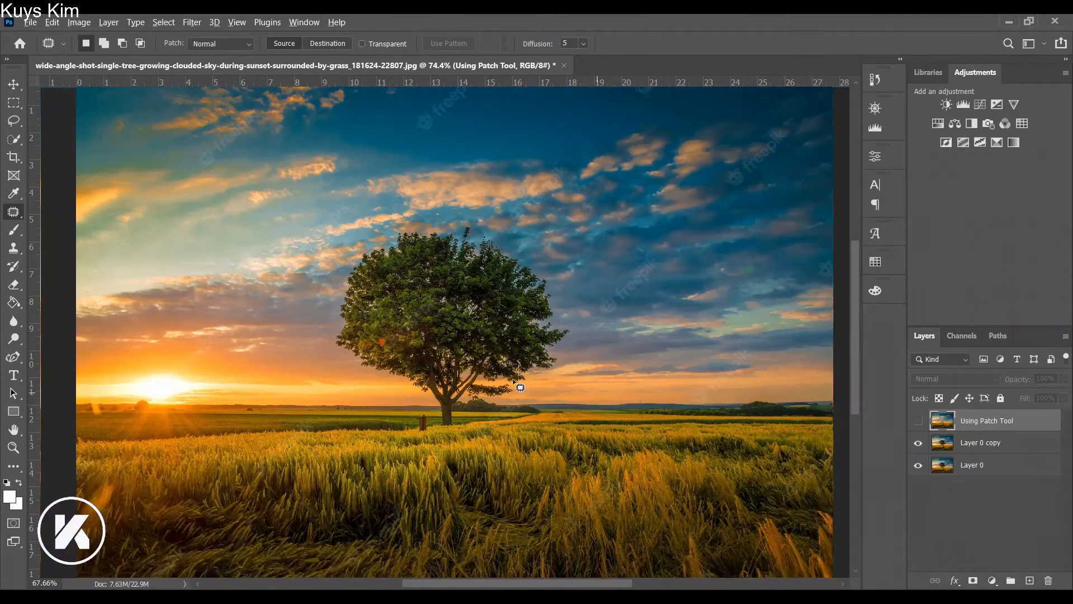
{"action": "scroll", "coordinate": [518, 385], "scroll_direction": "down", "scroll_amount": 1}
{"action": "double_click", "coordinate": [983, 447]}
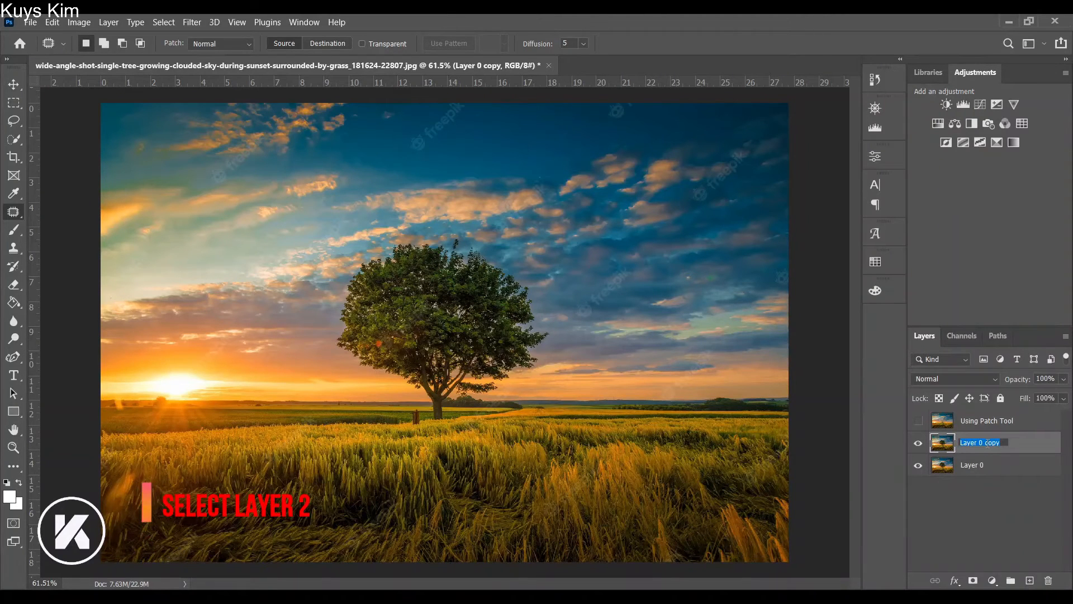
{"action": "type", "text": "Using Spot Healing Brush"}
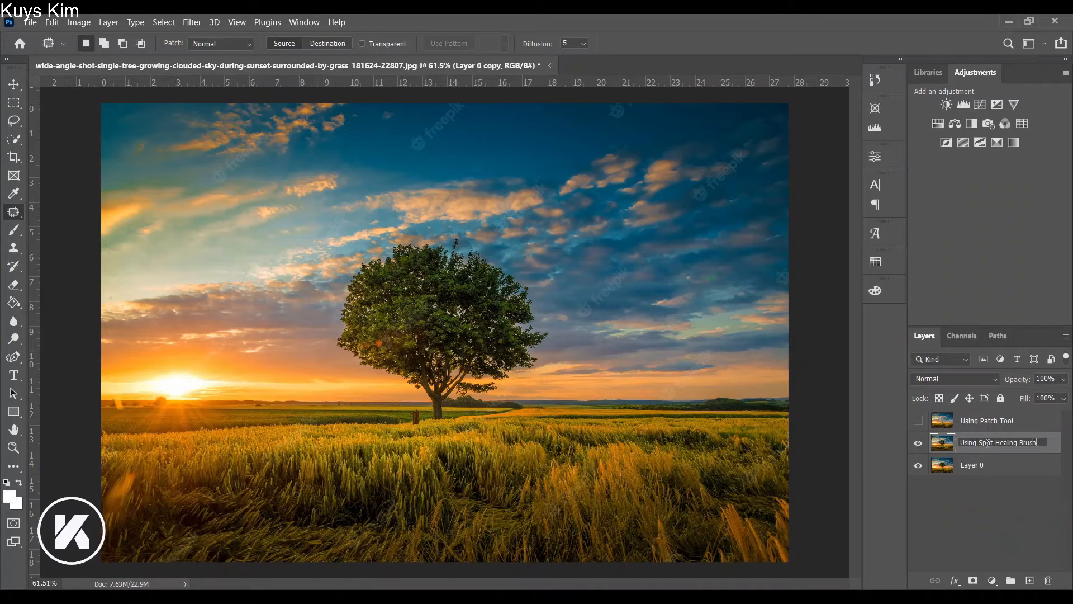
{"action": "type", "text": " tool"}
{"action": "key", "text": "Return"}
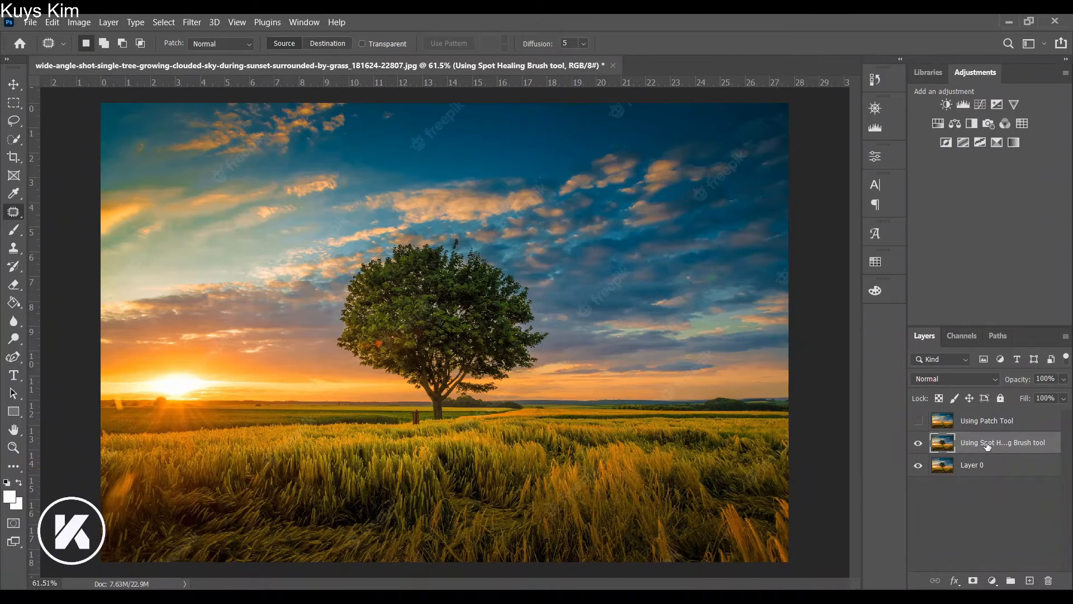
{"action": "left_click", "coordinate": [1008, 502]}
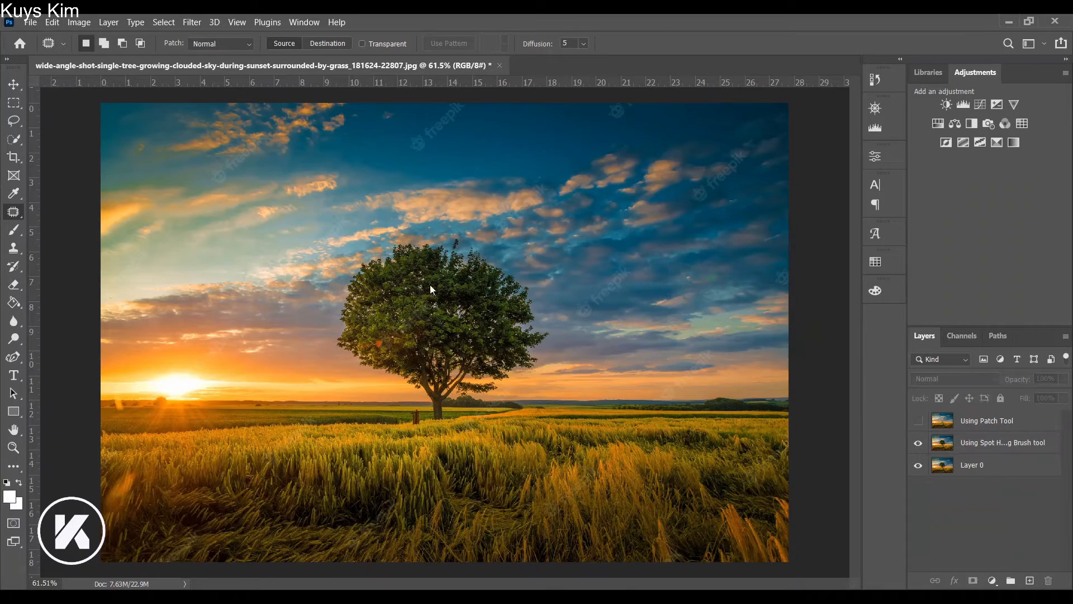
Set up the Spot Healing Brush with a brush size of 124 on the Using Spot Healing Brush tool layer.
{"action": "right_click", "coordinate": [12, 210]}
{"action": "left_click", "coordinate": [35, 211]}
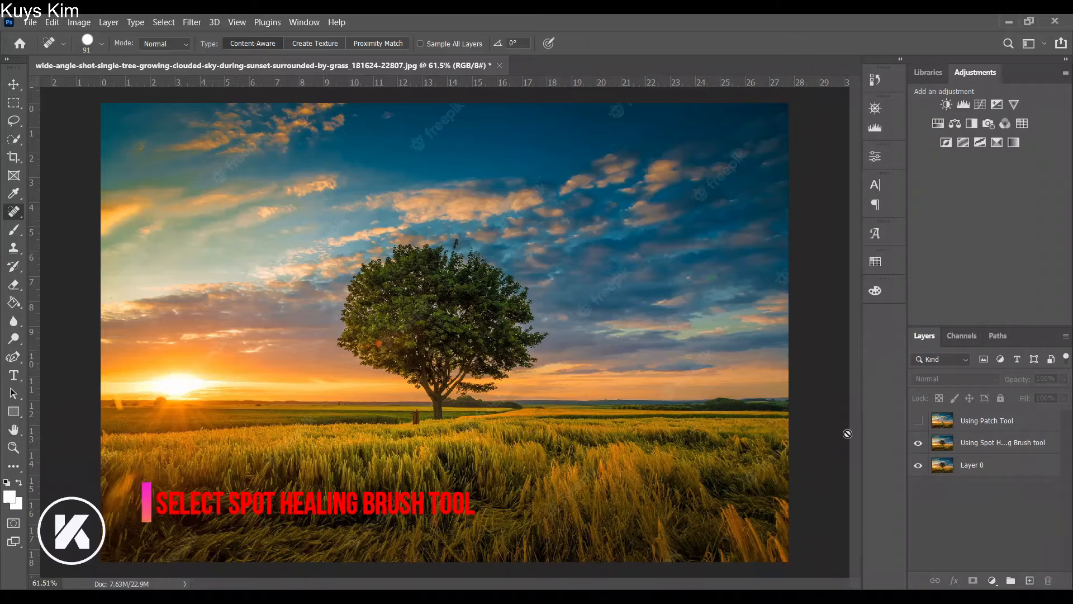
{"action": "left_click", "coordinate": [1024, 429]}
{"action": "left_click", "coordinate": [1021, 443]}
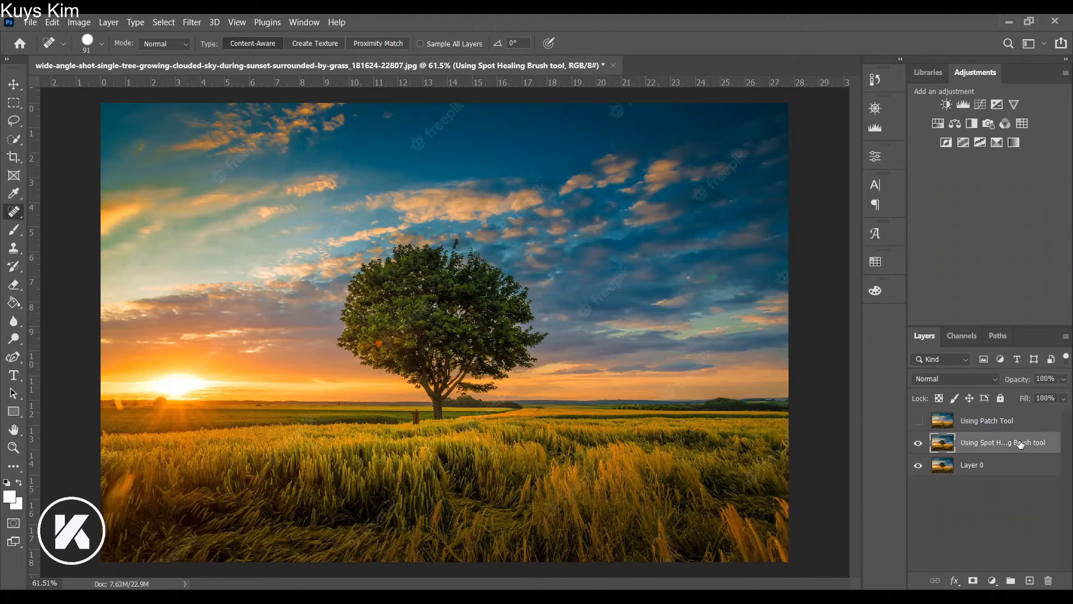
{"action": "right_click", "coordinate": [515, 221]}
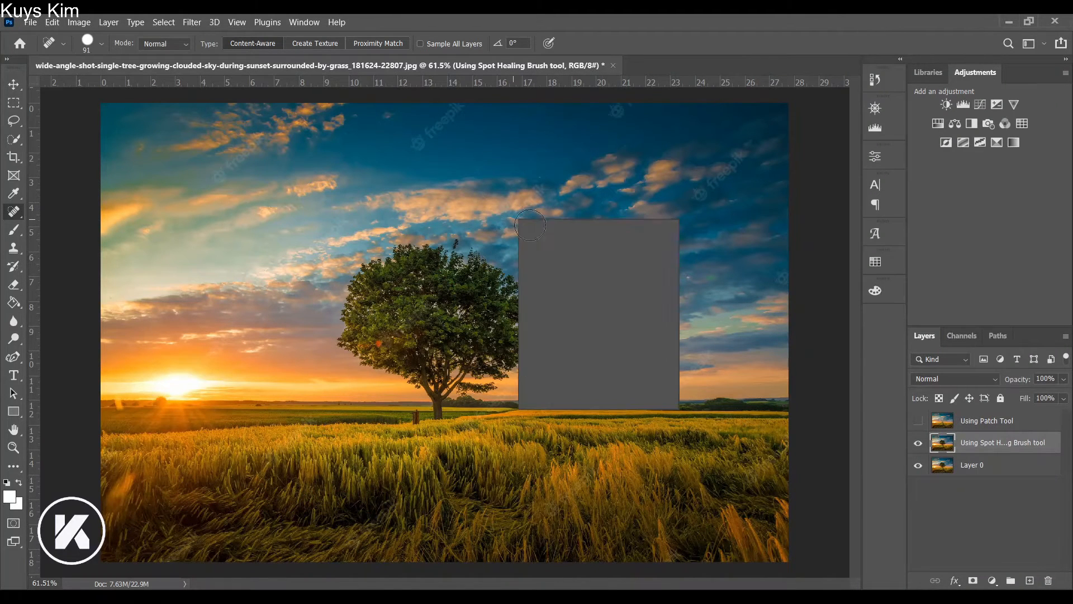
{"action": "left_click", "coordinate": [609, 249]}
Paint over the outermost foliage on the right side of the tree crown with the Spot Healing Brush to blend it into the sky.
{"action": "left_click_drag", "start_coordinate": [510, 199], "coordinate": [519, 223]}
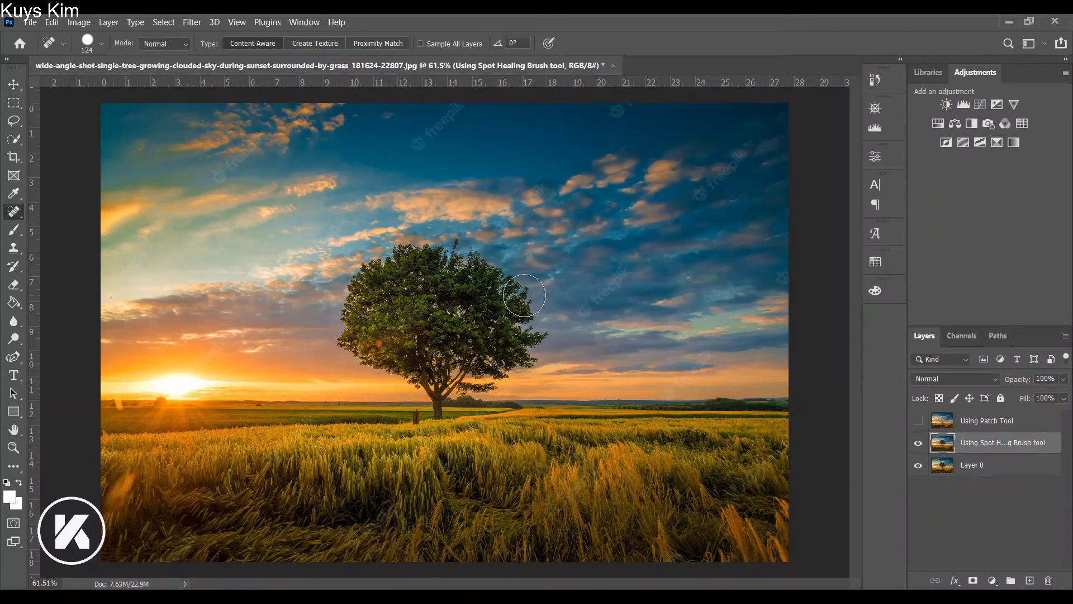
{"action": "left_click", "coordinate": [526, 294]}
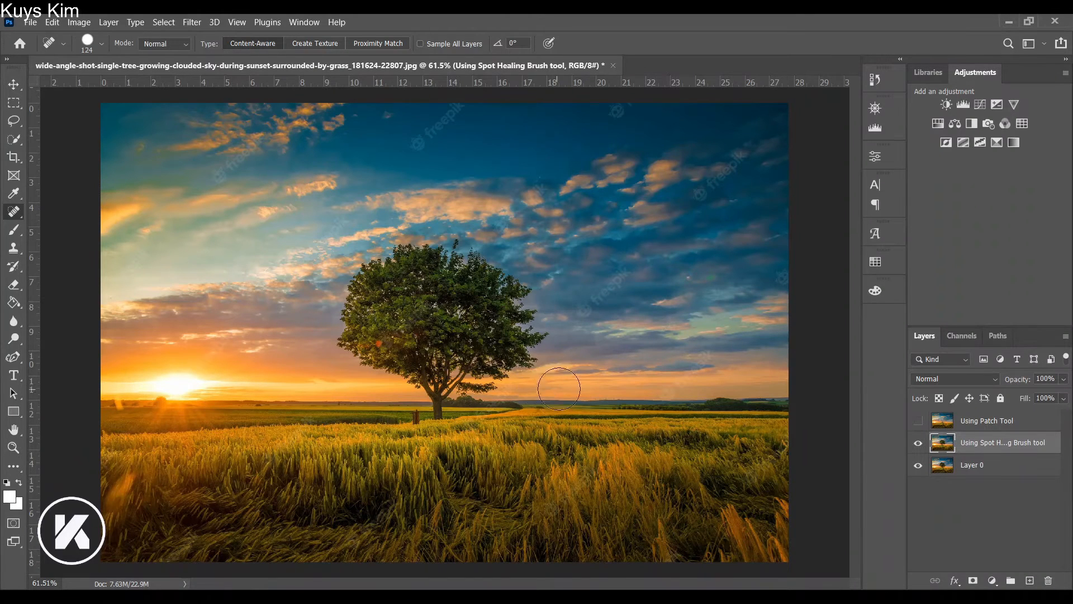
{"action": "left_click", "coordinate": [540, 336]}
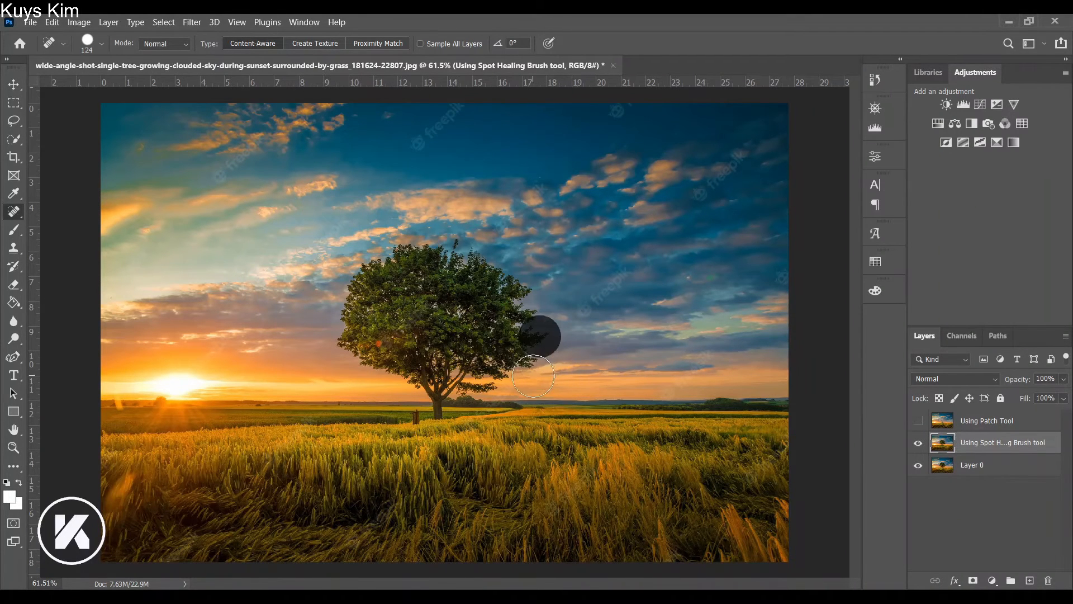
{"action": "left_click", "coordinate": [536, 355]}
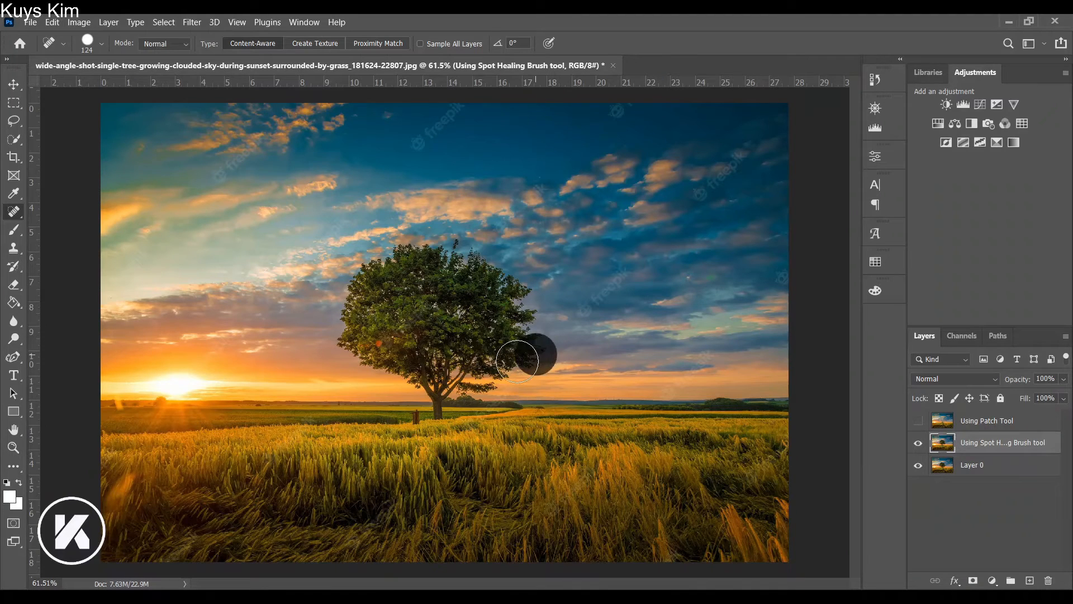
{"action": "left_click", "coordinate": [528, 337]}
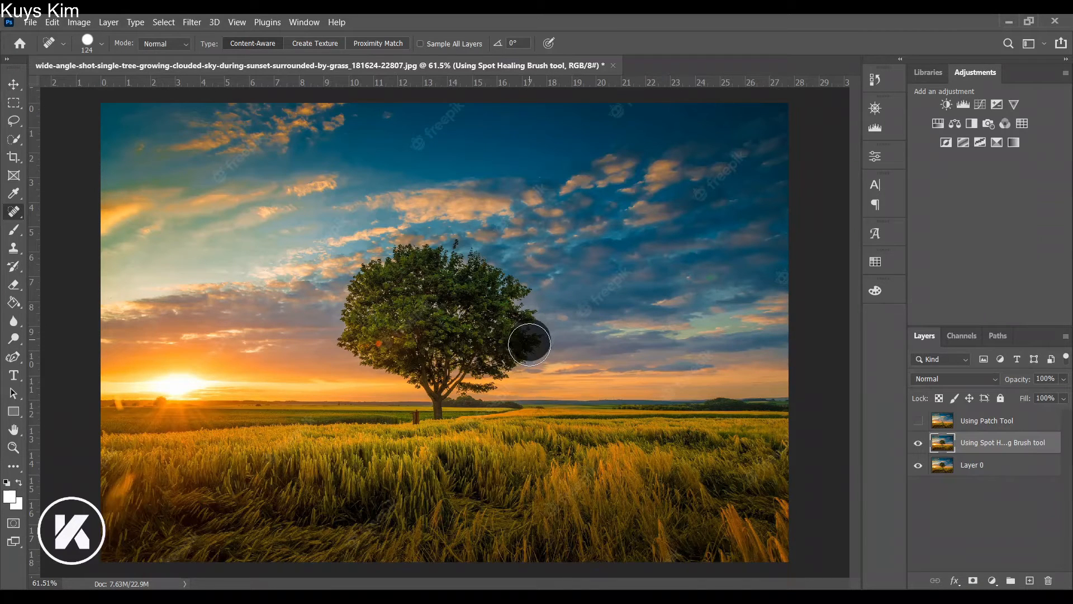
{"action": "left_click", "coordinate": [518, 351]}
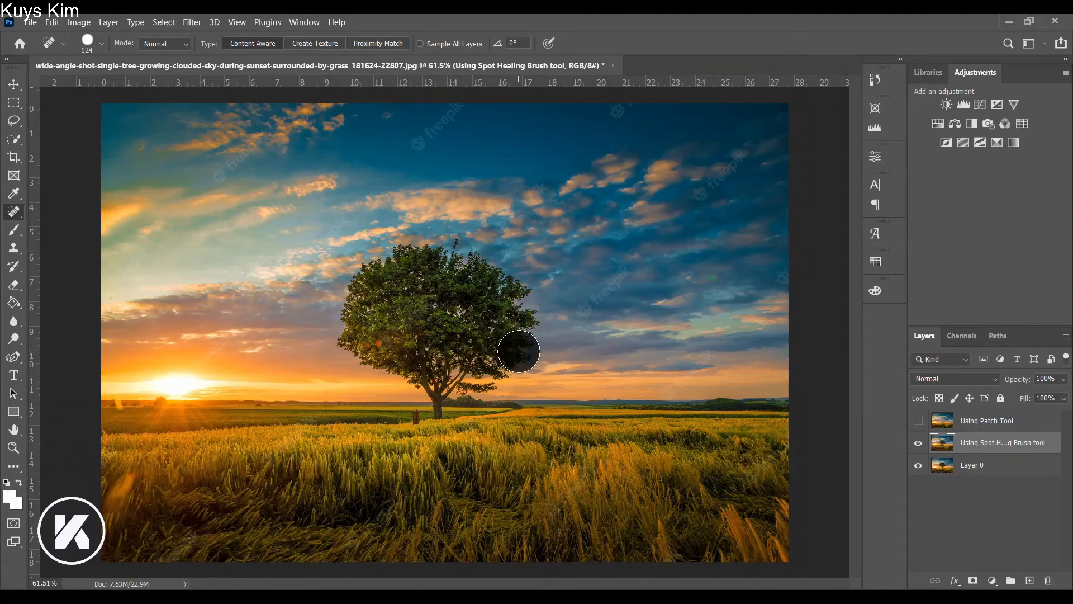
{"action": "left_click", "coordinate": [522, 341]}
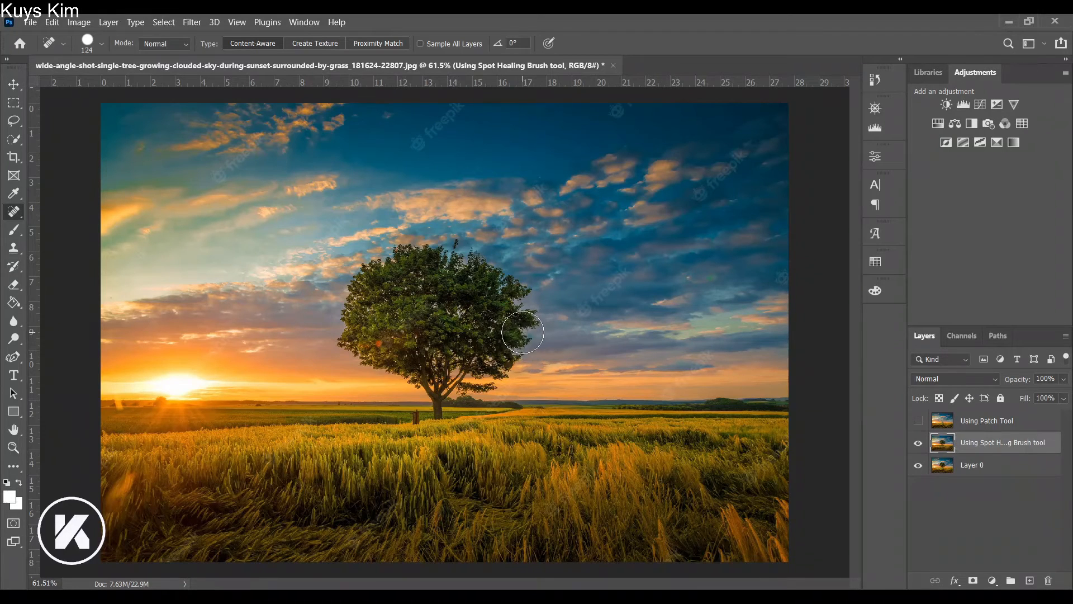
{"action": "left_click", "coordinate": [526, 322]}
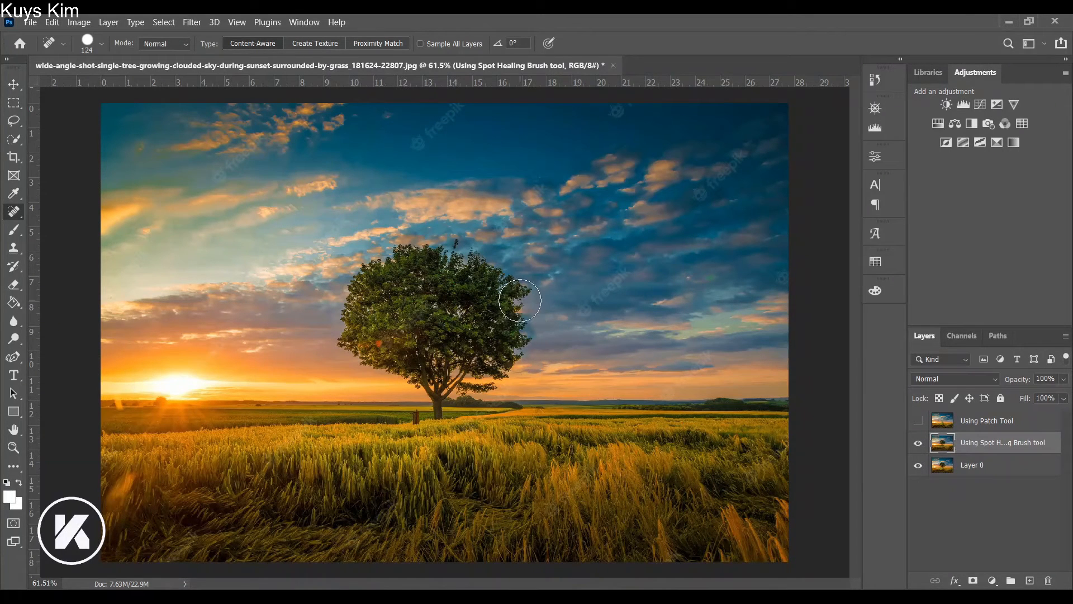
Spot-heal the leaves along the upper-right edge of the tree crown.
{"action": "left_click", "coordinate": [520, 296]}
{"action": "left_click", "coordinate": [505, 280]}
{"action": "left_click", "coordinate": [515, 292]}
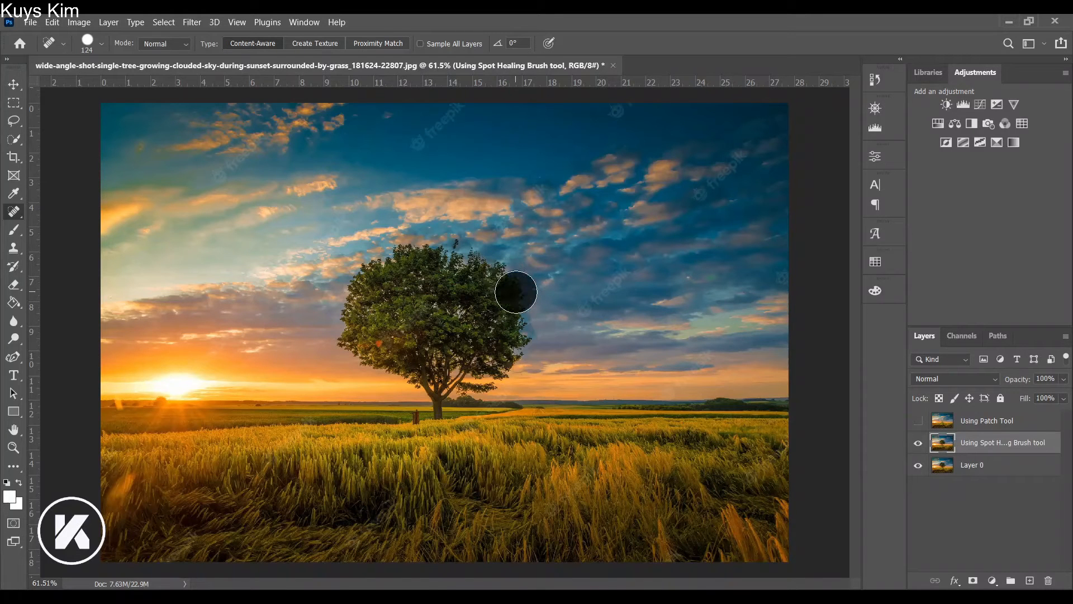
{"action": "left_click", "coordinate": [518, 306]}
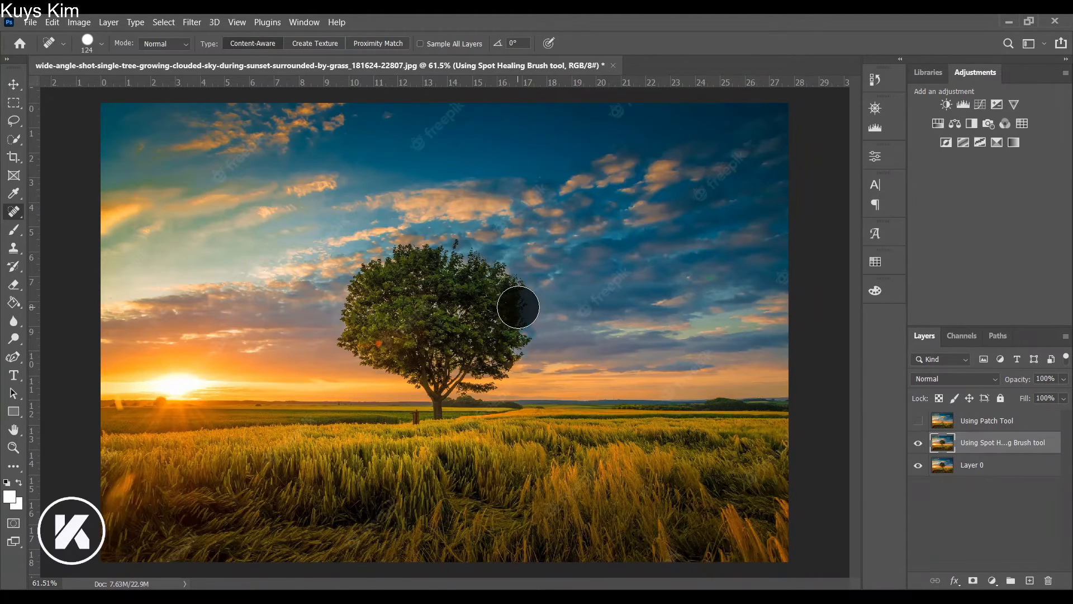
Spot-heal the lower-right edge of the crown and the low branches reaching toward the horizon.
{"action": "left_click", "coordinate": [523, 341]}
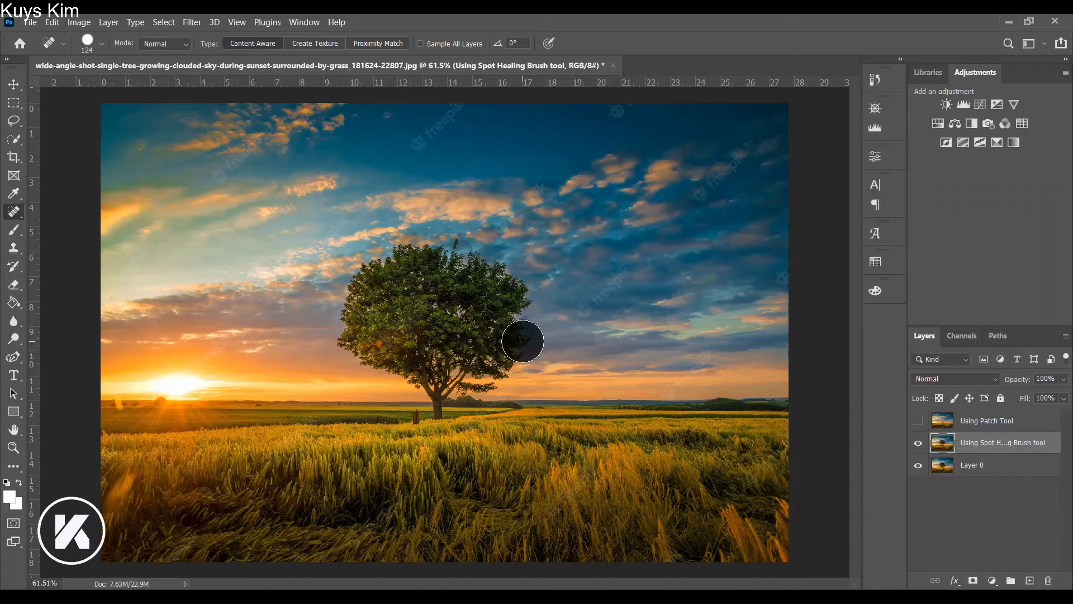
{"action": "left_click", "coordinate": [518, 360]}
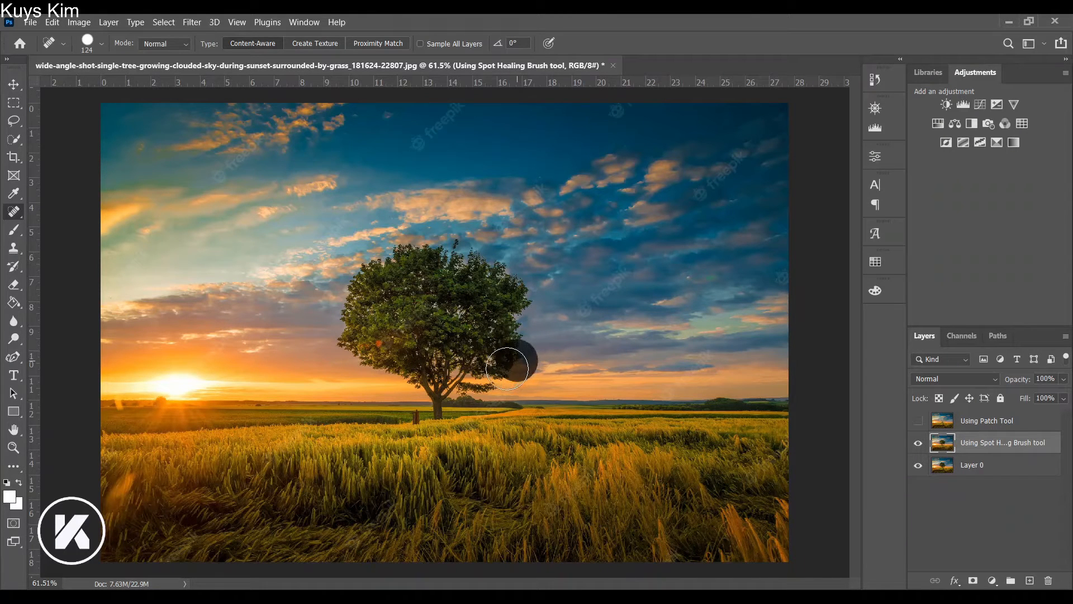
{"action": "left_click", "coordinate": [503, 369]}
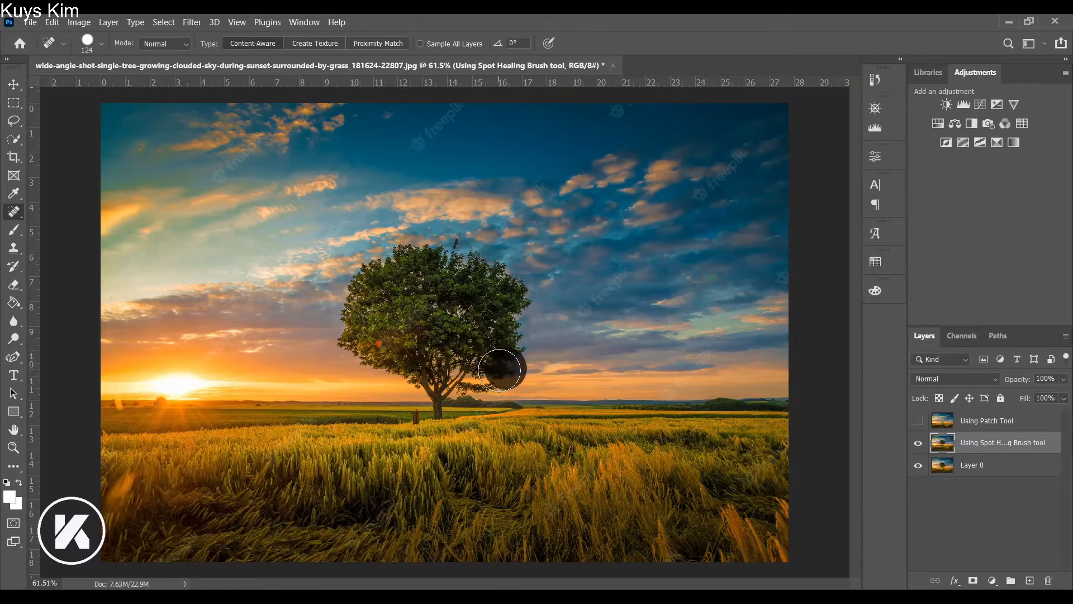
{"action": "left_click", "coordinate": [487, 374]}
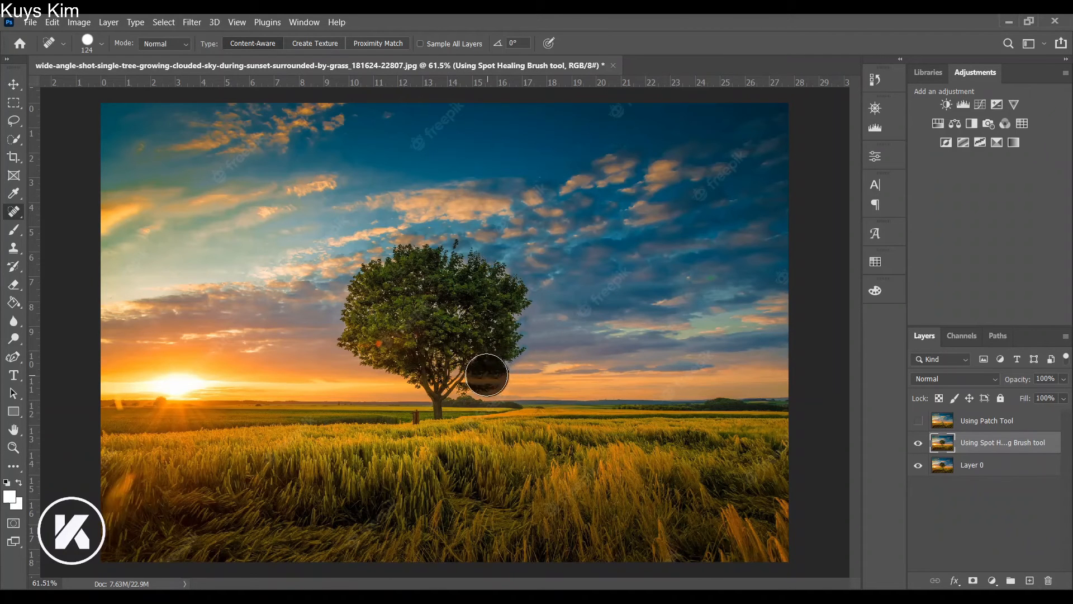
{"action": "left_click", "coordinate": [507, 355]}
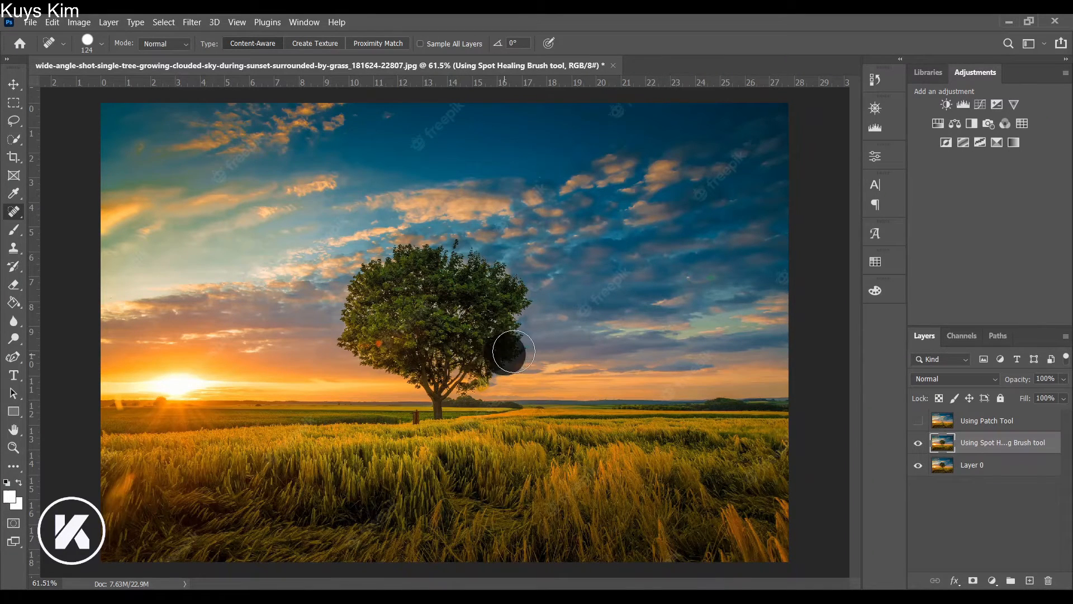
{"action": "left_click", "coordinate": [511, 345]}
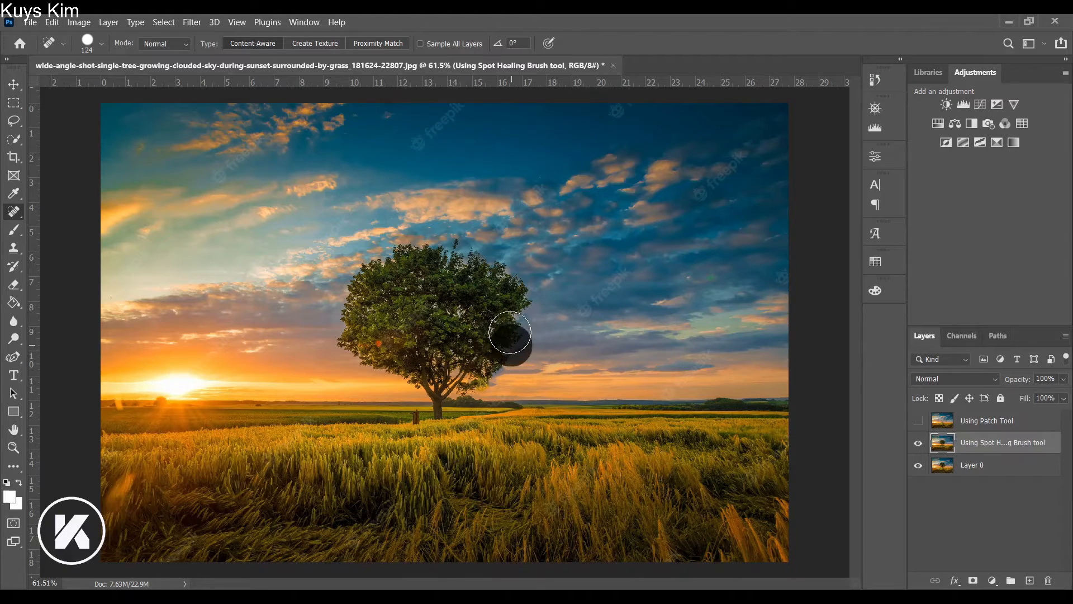
Heal another strip of foliage off the crown's right side, from mid-height up to its upper-right shoulder.
{"action": "left_click", "coordinate": [507, 319]}
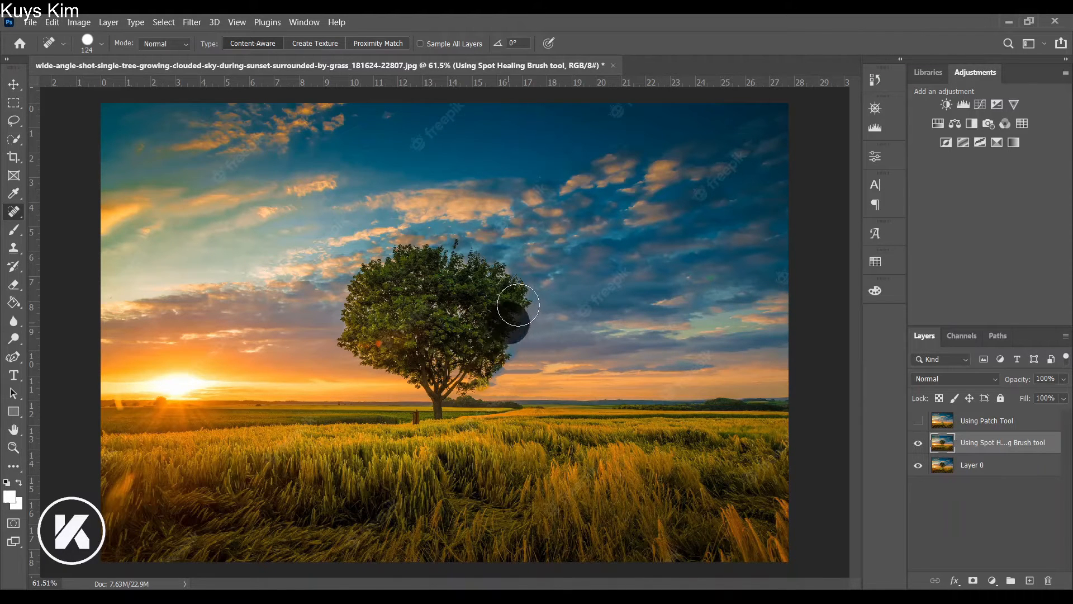
{"action": "left_click", "coordinate": [514, 297]}
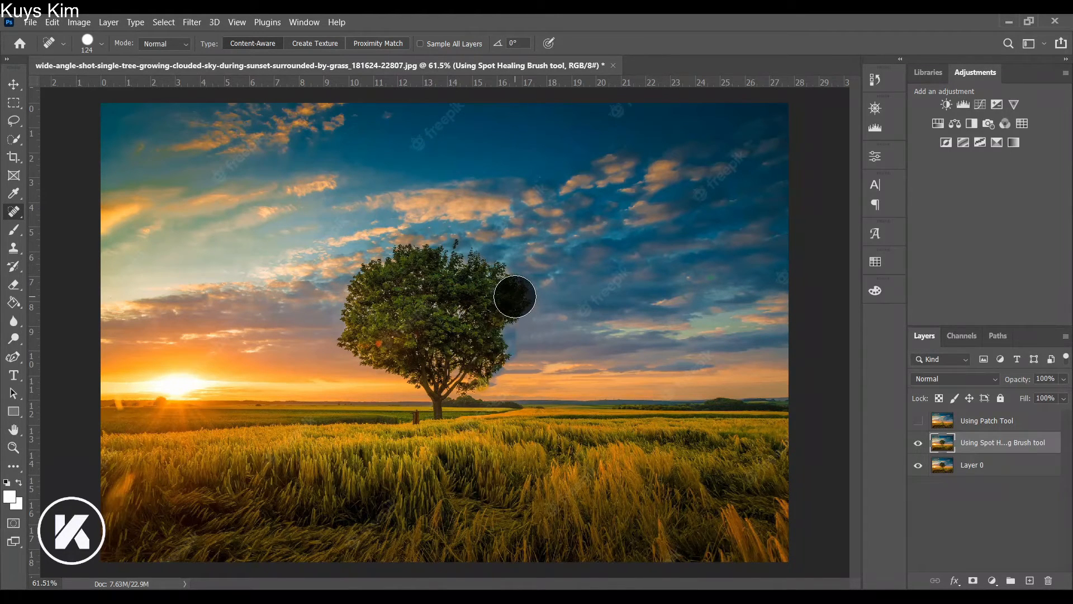
{"action": "left_click", "coordinate": [496, 273]}
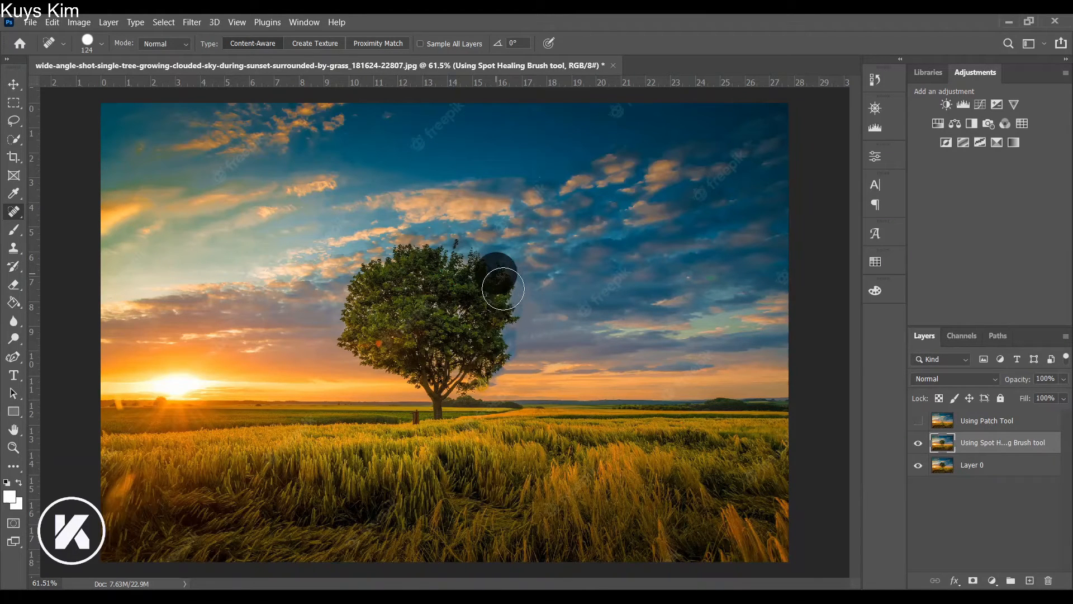
{"action": "left_click", "coordinate": [504, 287]}
{"action": "left_click", "coordinate": [506, 307]}
{"action": "left_click_drag", "start_coordinate": [499, 279], "coordinate": [502, 294]}
Spot-heal from the branches right of the trunk up the crown's trimmed right edge to the tuft at its top-right corner.
{"action": "left_click_drag", "start_coordinate": [499, 355], "coordinate": [483, 369]}
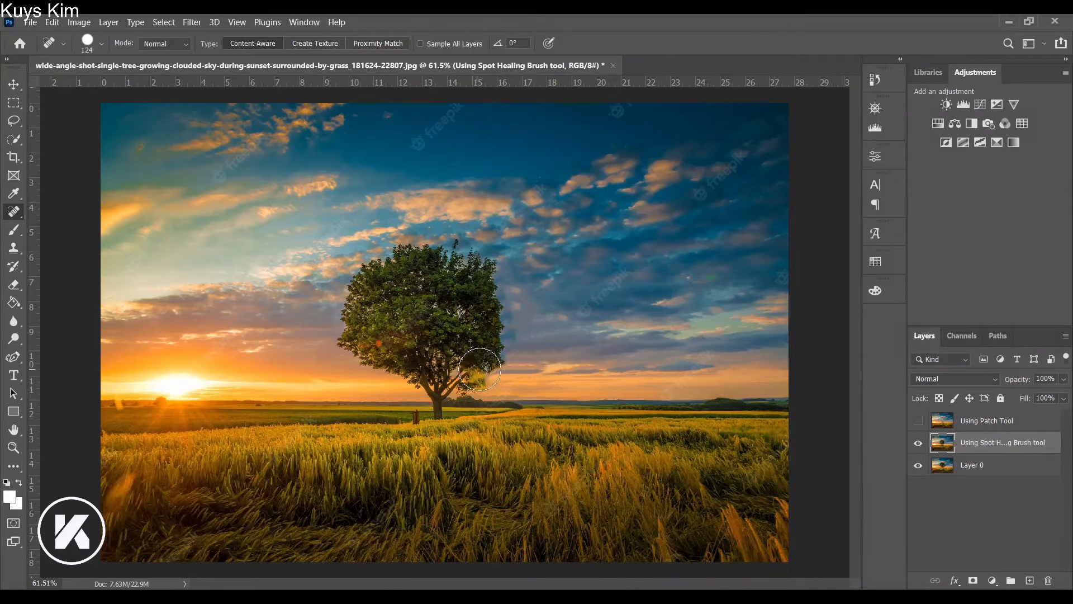
{"action": "left_click", "coordinate": [489, 355]}
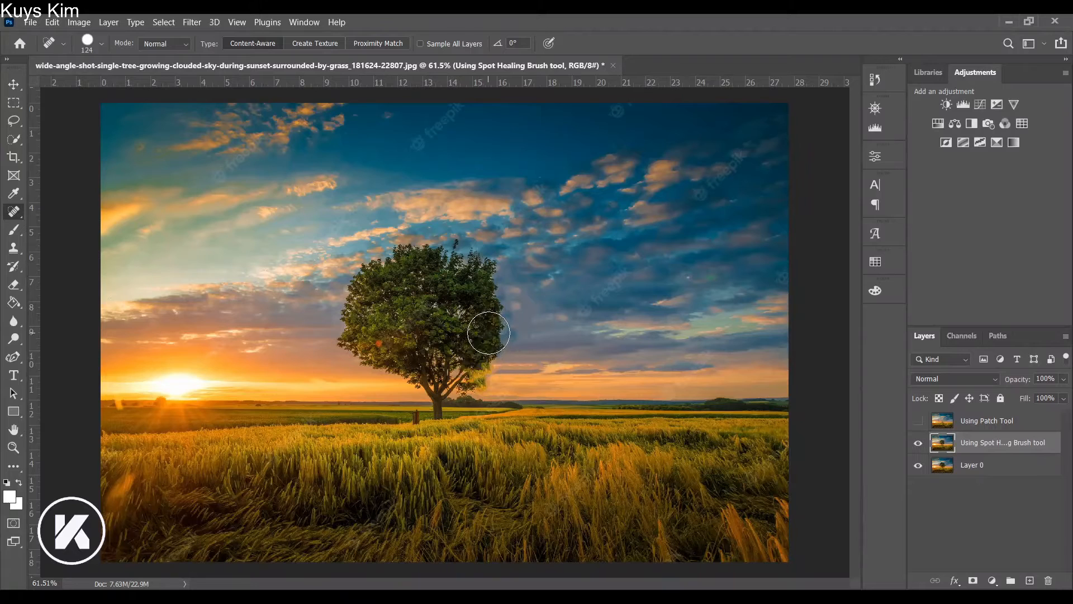
{"action": "left_click", "coordinate": [492, 332]}
{"action": "left_click", "coordinate": [492, 310]}
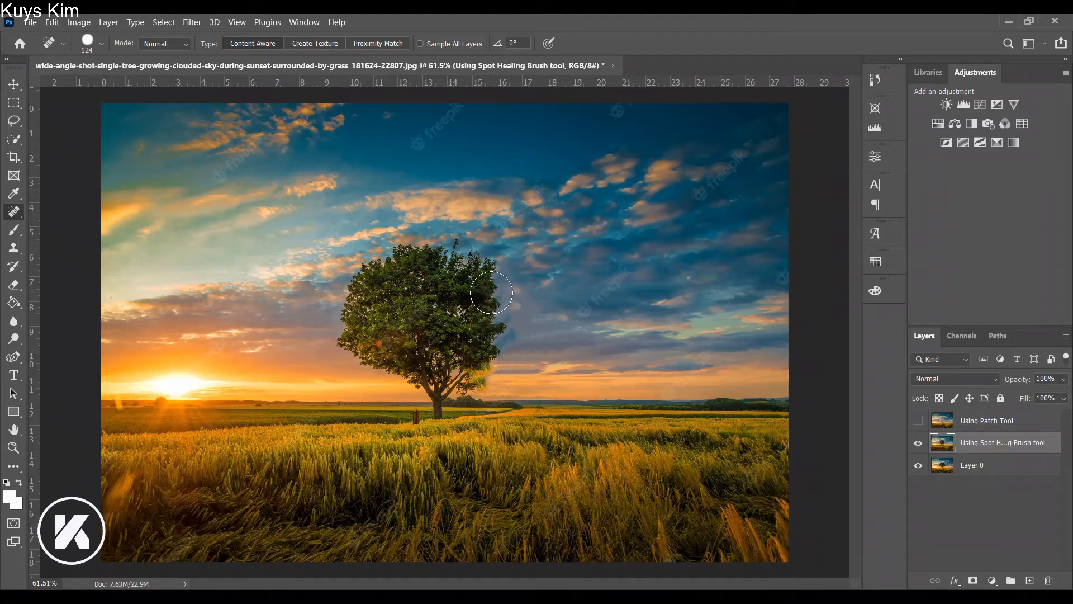
{"action": "left_click", "coordinate": [491, 292]}
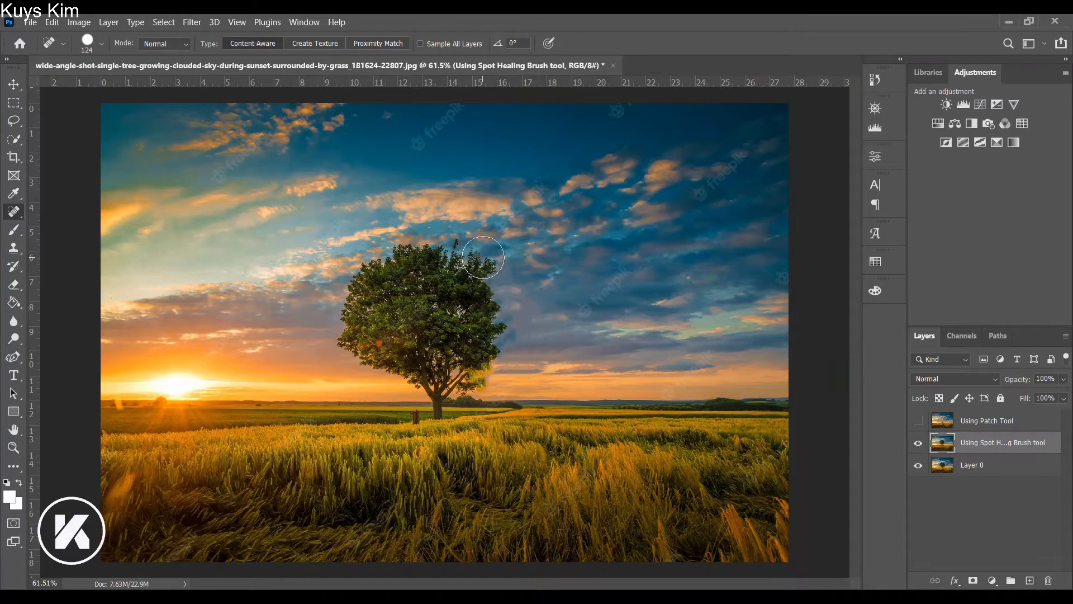
{"action": "left_click", "coordinate": [482, 256]}
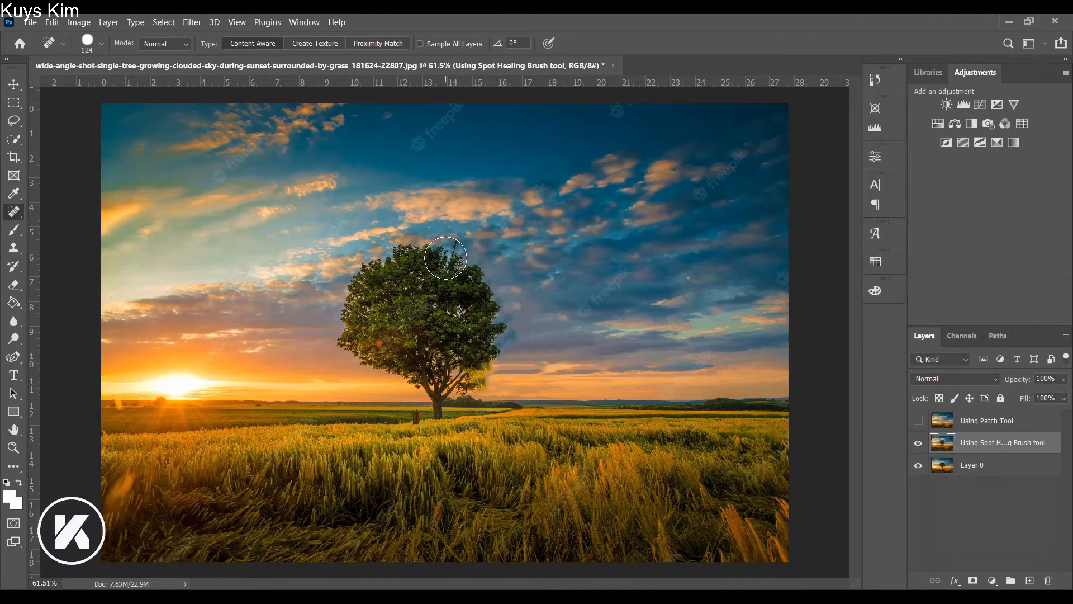
Heal away the leaf tips across the top of the crown, from its right side over to the upper-left shoulder.
{"action": "left_click", "coordinate": [451, 252]}
{"action": "left_click", "coordinate": [445, 256]}
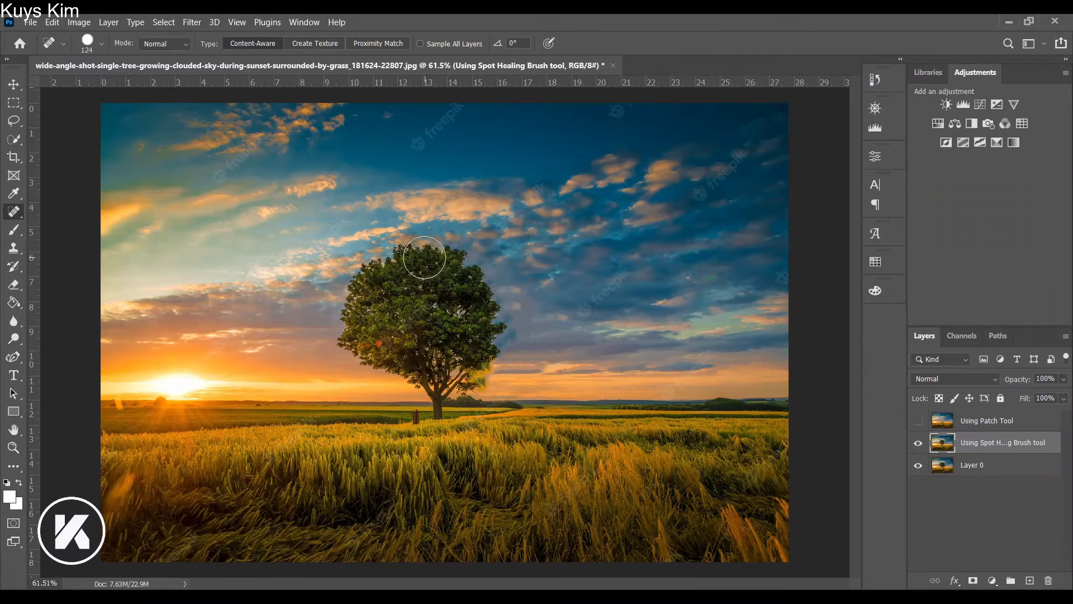
{"action": "left_click", "coordinate": [418, 249]}
{"action": "left_click", "coordinate": [398, 251]}
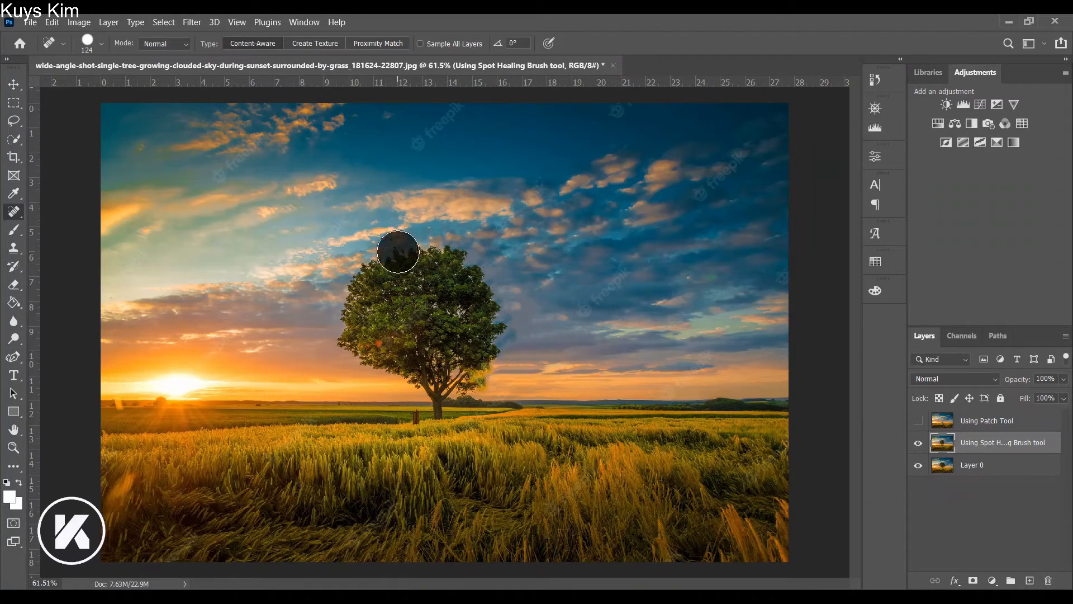
{"action": "left_click", "coordinate": [367, 265]}
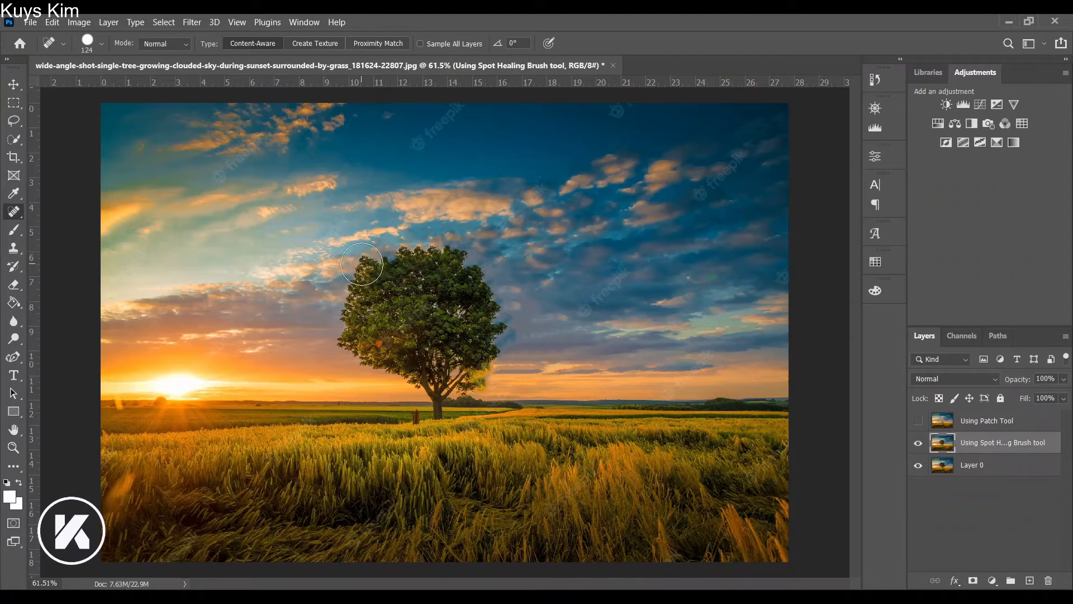
{"action": "left_click", "coordinate": [361, 261]}
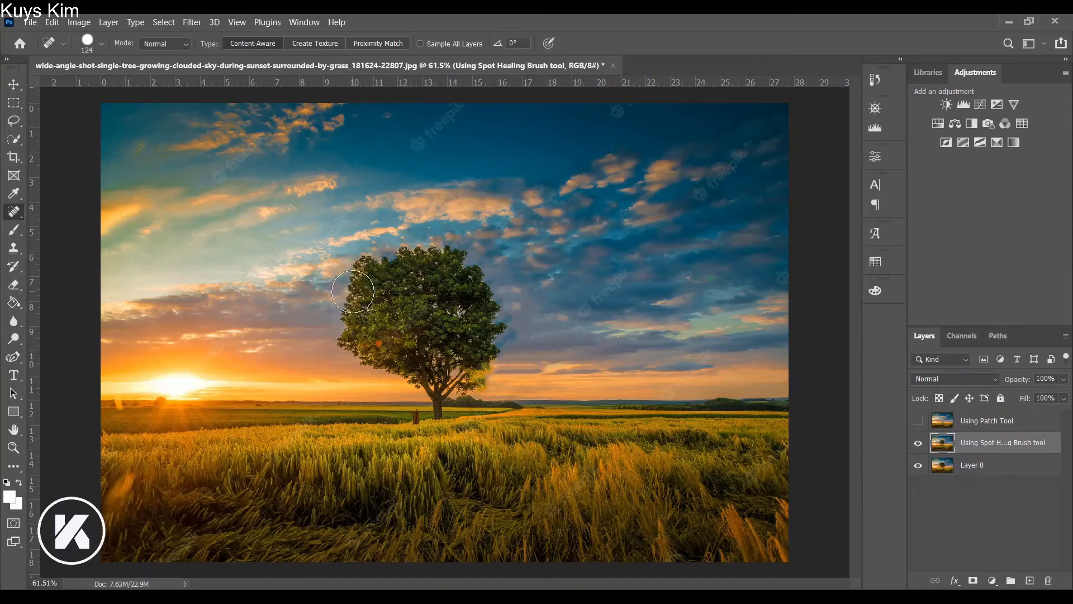
Spot-heal the leaf tips down the crown's left edge, from its upper-left side to the lower-left bulge.
{"action": "left_click", "coordinate": [353, 294]}
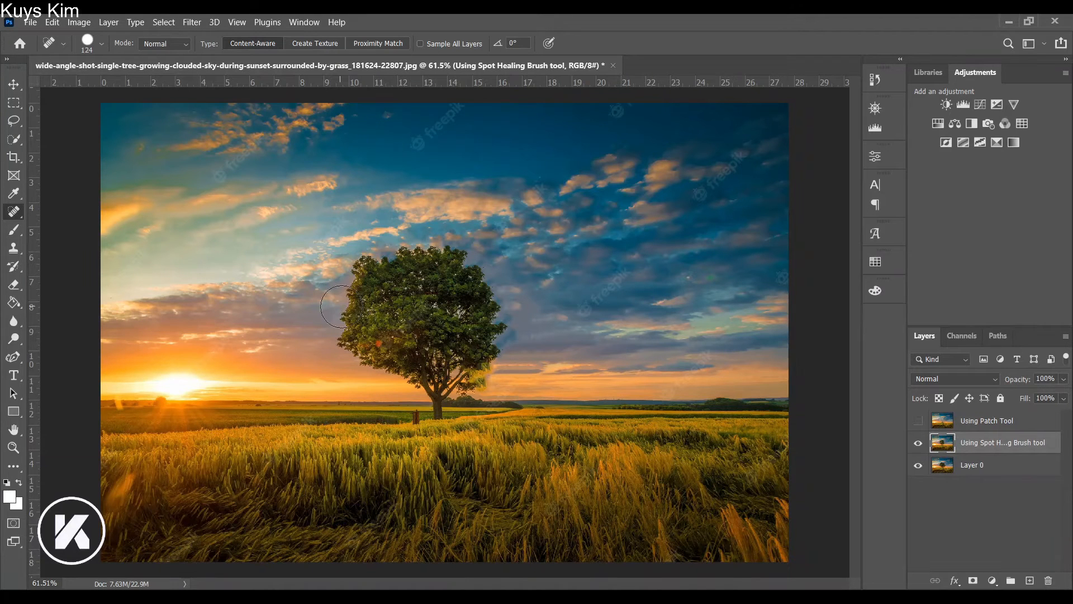
{"action": "left_click", "coordinate": [346, 320]}
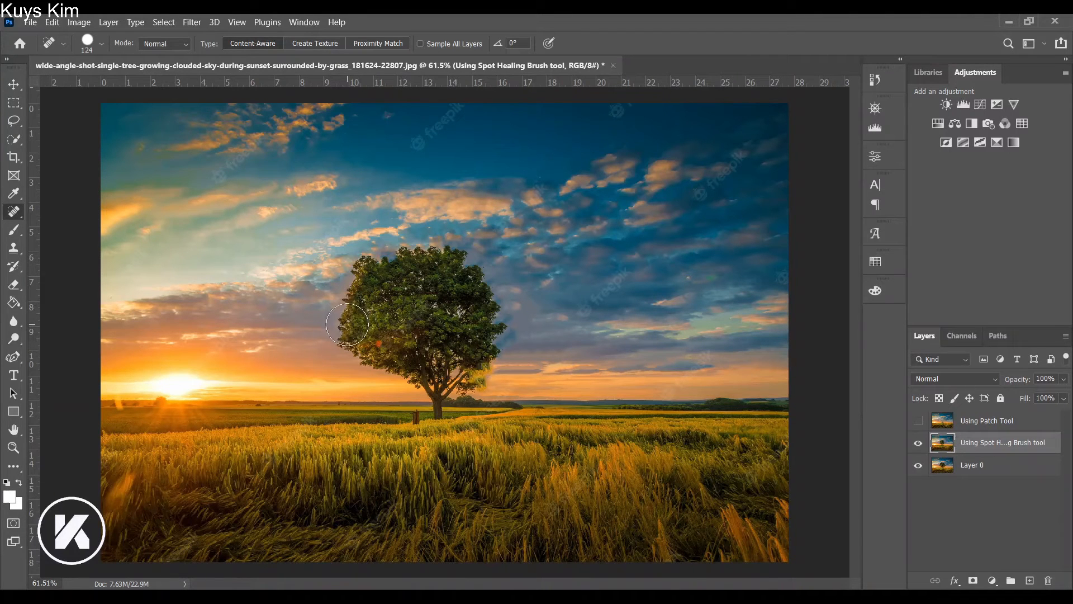
{"action": "left_click", "coordinate": [303, 331]}
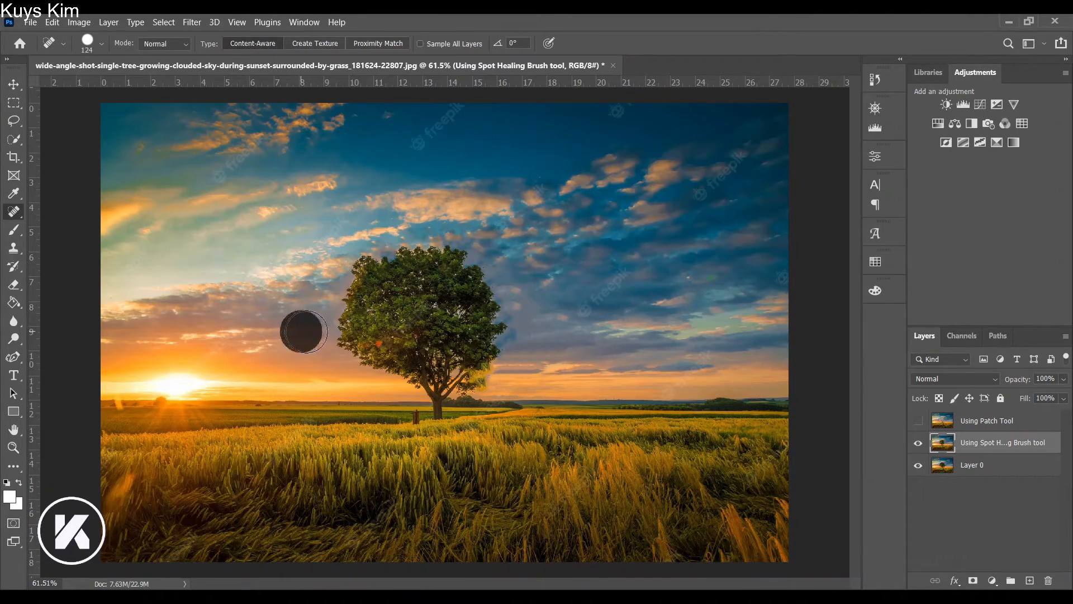
{"action": "left_click", "coordinate": [337, 332]}
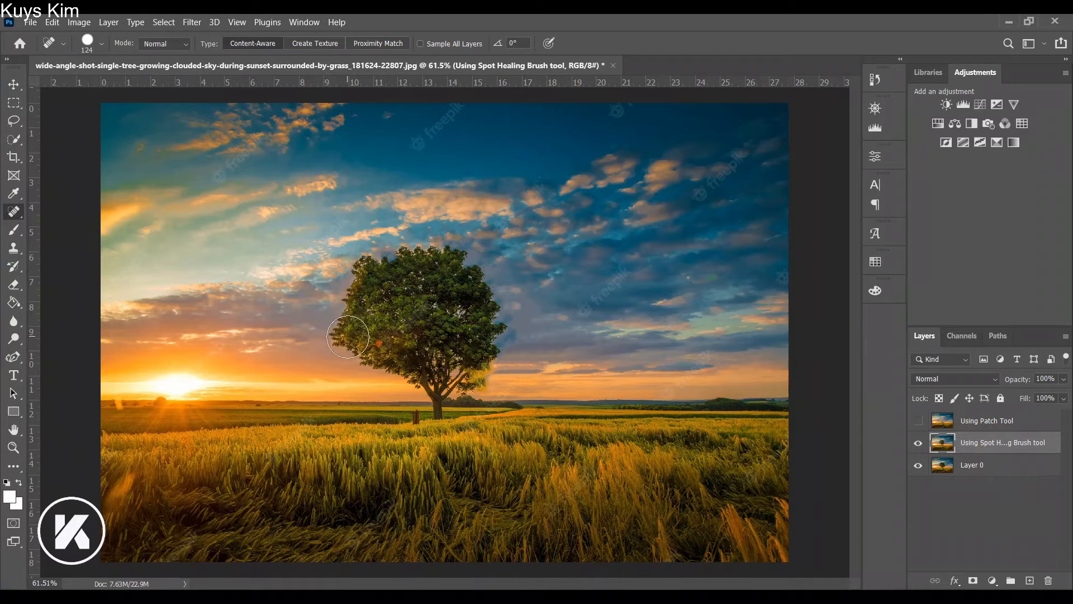
{"action": "left_click", "coordinate": [349, 337]}
{"action": "left_click", "coordinate": [353, 340]}
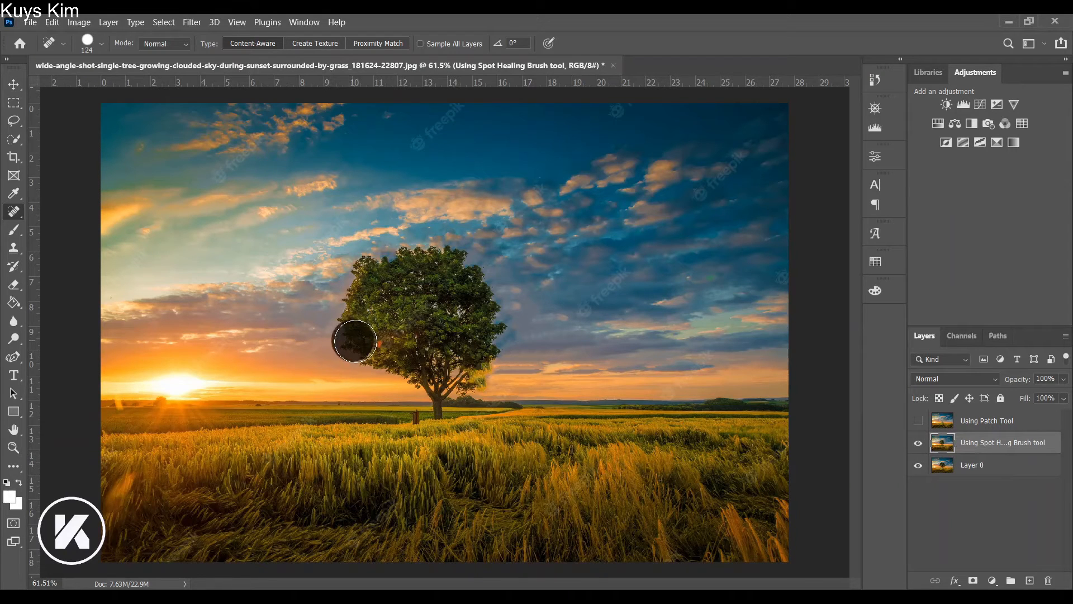
{"action": "left_click", "coordinate": [358, 341]}
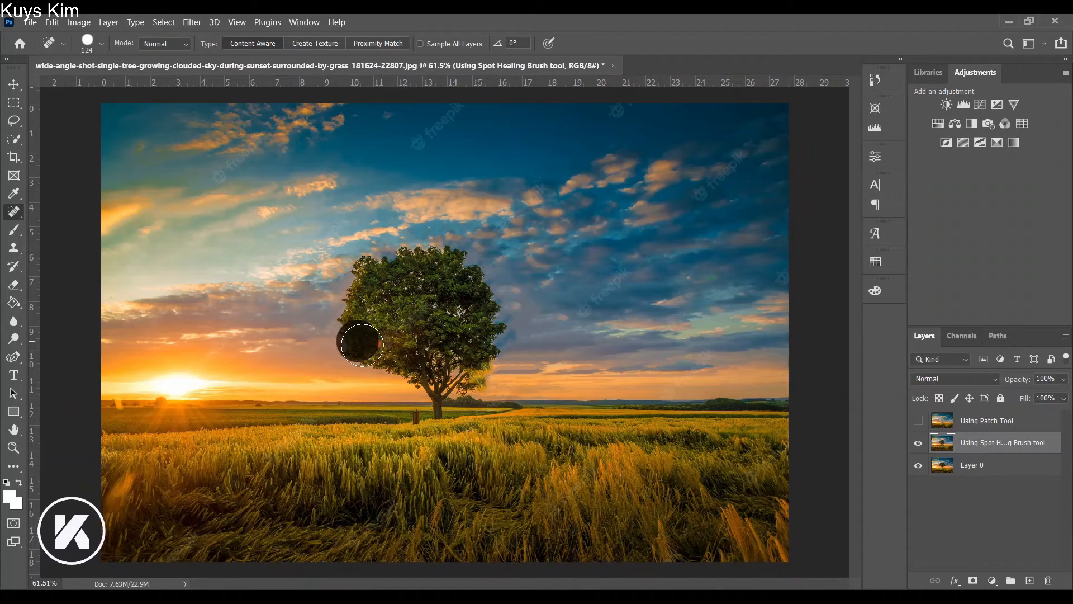
{"action": "left_click", "coordinate": [368, 352]}
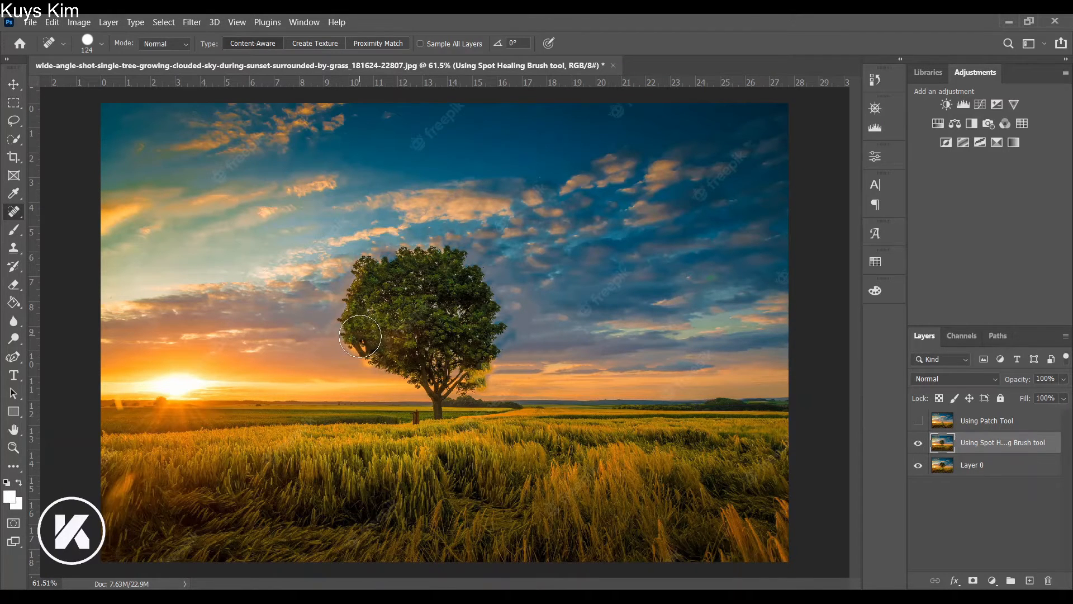
Heal another strip of foliage off the crown's left side, from the lower-left bulge up to the upper-left shoulder.
{"action": "left_click_drag", "start_coordinate": [360, 336], "coordinate": [363, 337]}
{"action": "left_click", "coordinate": [357, 325]}
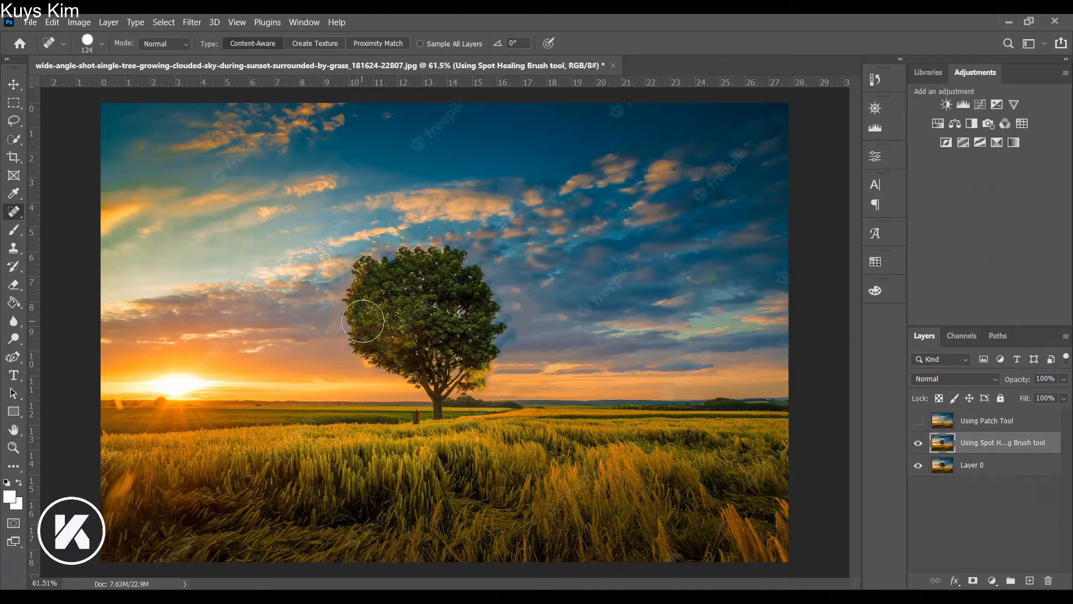
{"action": "left_click", "coordinate": [358, 307]}
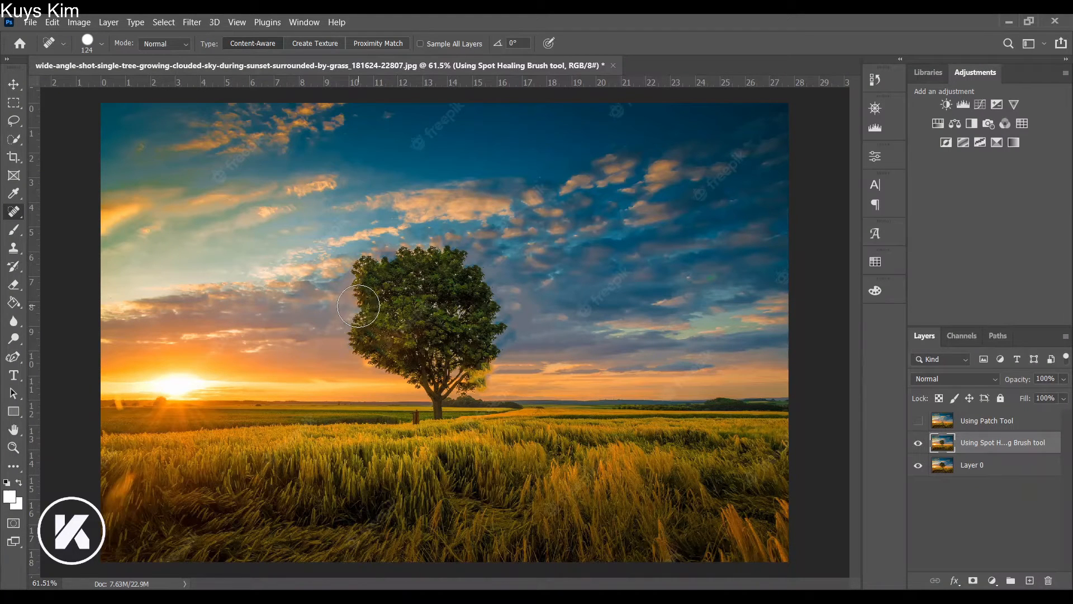
{"action": "left_click", "coordinate": [365, 289]}
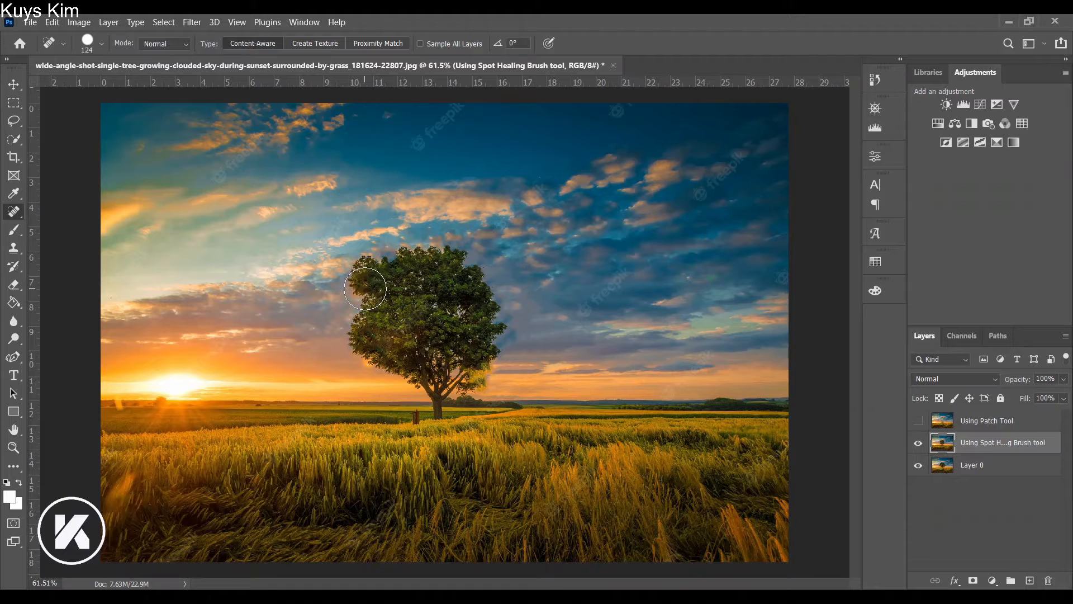
{"action": "left_click", "coordinate": [365, 277]}
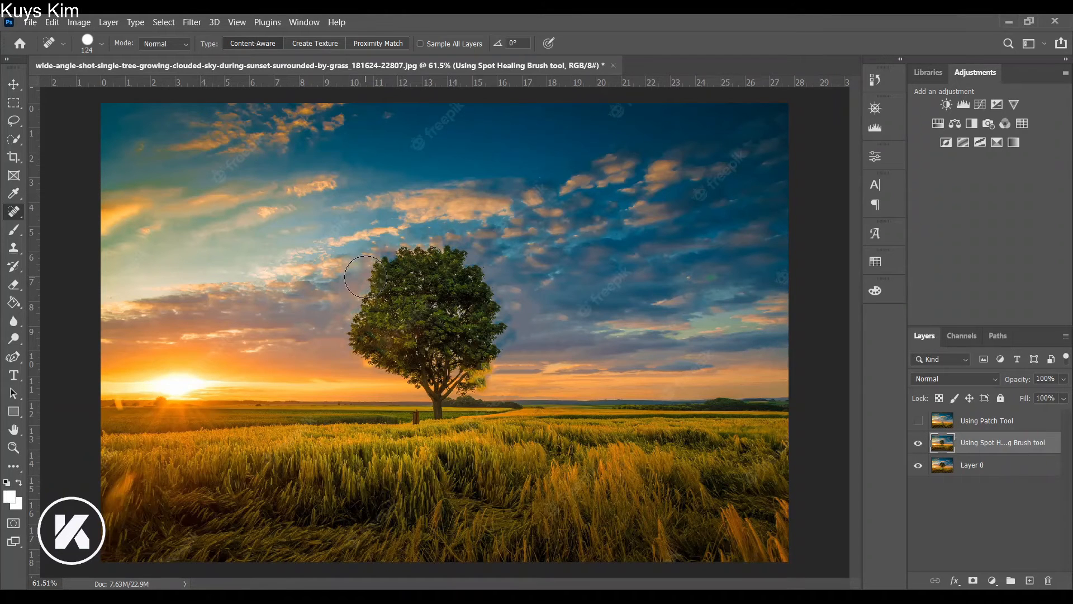
{"action": "left_click", "coordinate": [380, 272]}
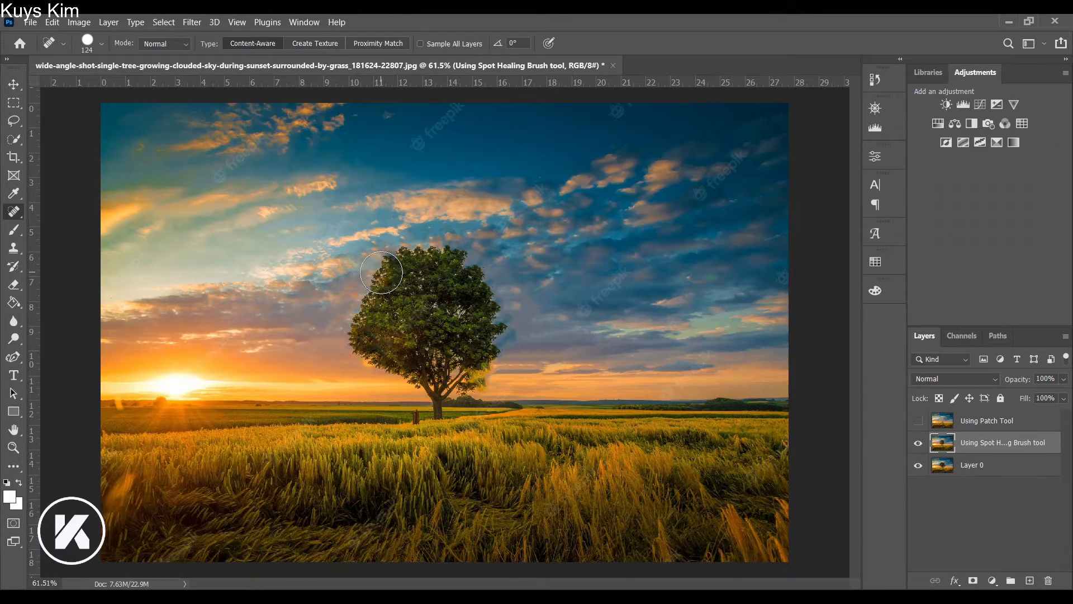
{"action": "left_click", "coordinate": [393, 260]}
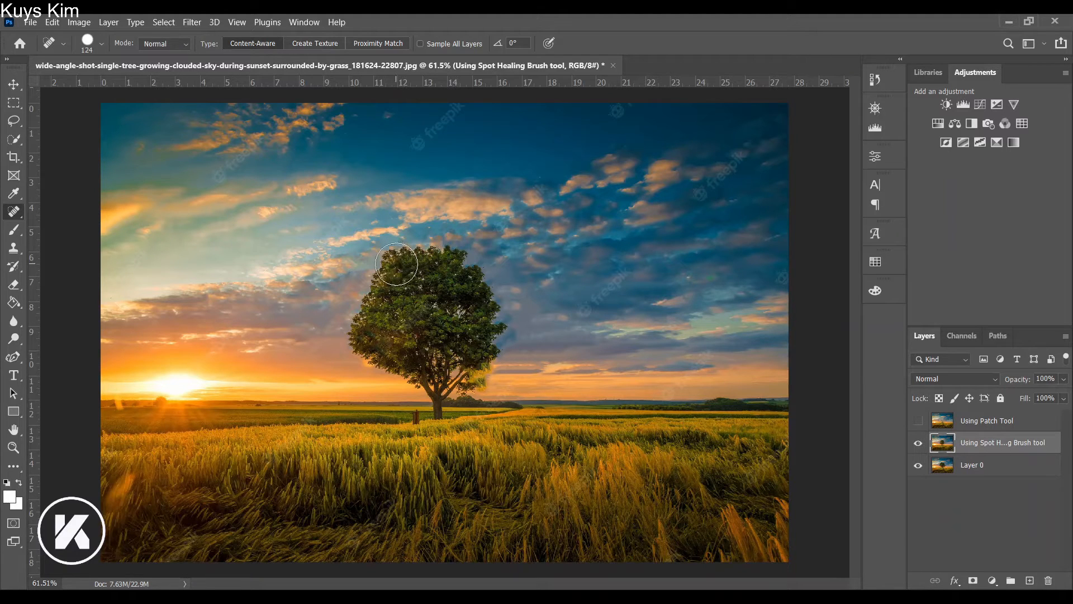
Spot-heal the foliage across the top of the crown, from the upper-left tuft to the upper-right shoulder.
{"action": "left_click", "coordinate": [395, 256]}
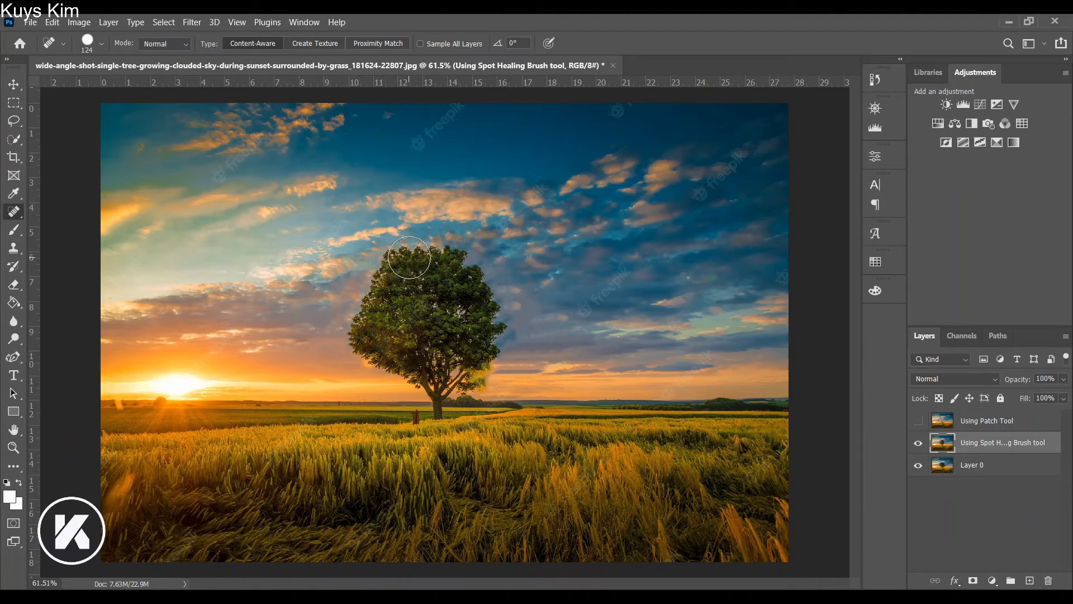
{"action": "left_click", "coordinate": [410, 252]}
{"action": "left_click_drag", "start_coordinate": [433, 257], "coordinate": [449, 262]}
{"action": "left_click", "coordinate": [454, 263]}
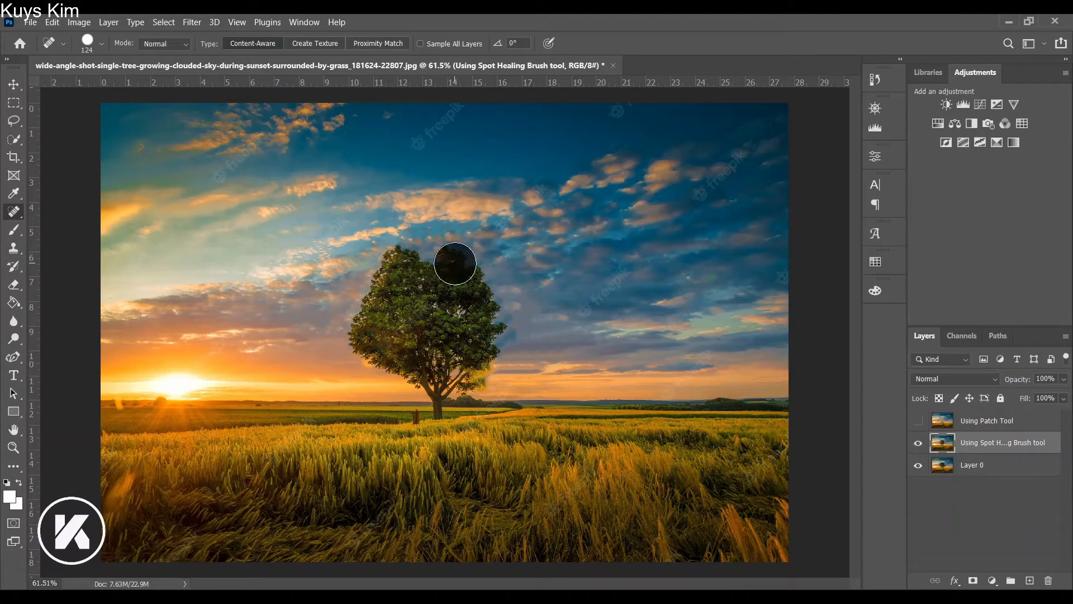
{"action": "left_click", "coordinate": [467, 270]}
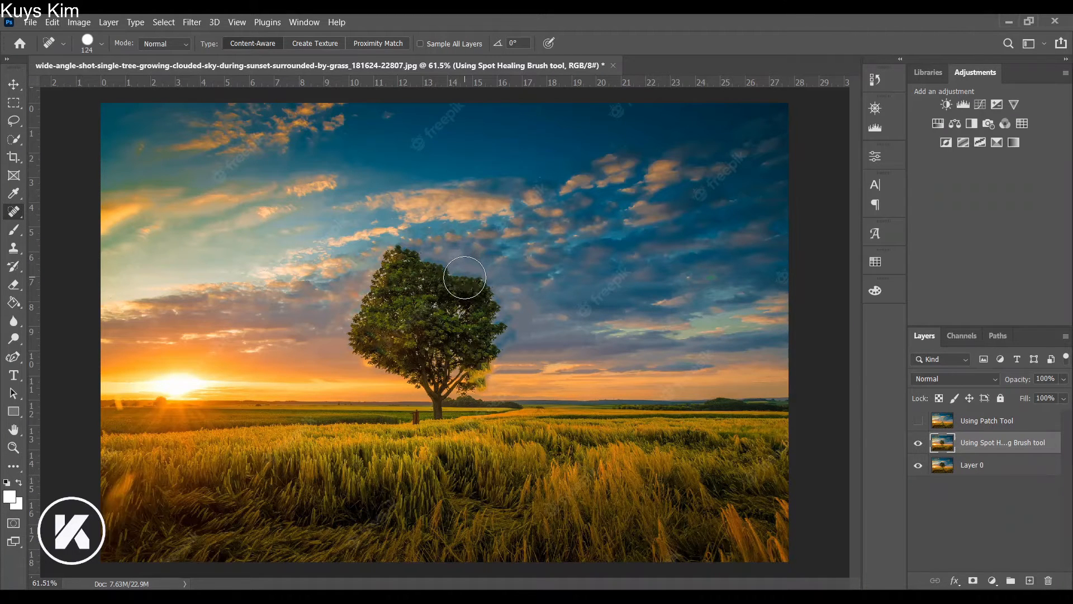
{"action": "left_click", "coordinate": [465, 277]}
{"action": "left_click", "coordinate": [471, 284]}
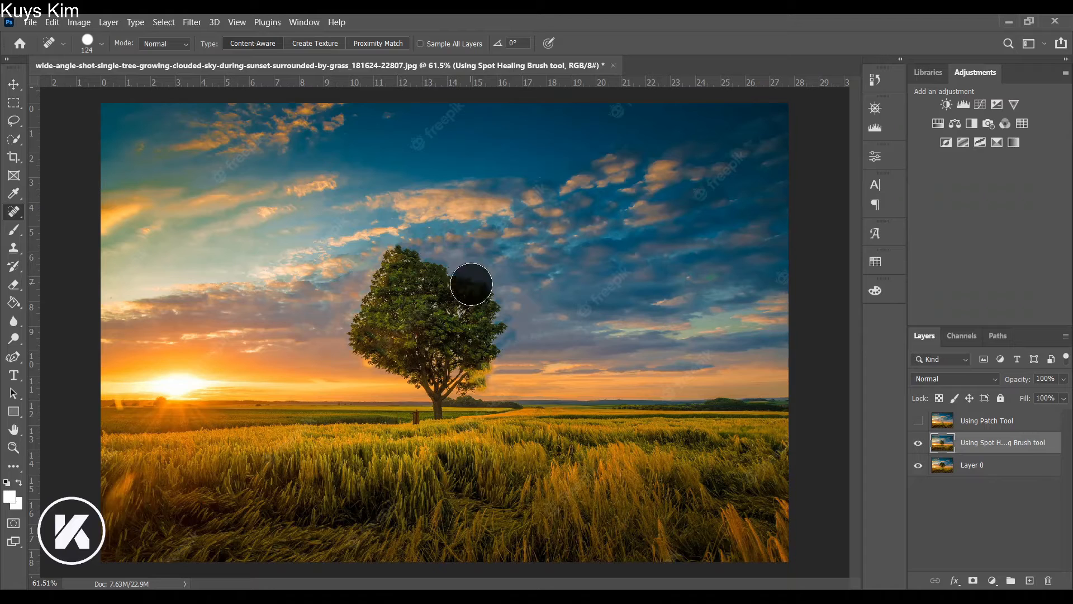
Heal the leaves down the crown's right side, from the upper-right shoulder to the bulge at mid-height.
{"action": "left_click", "coordinate": [480, 296]}
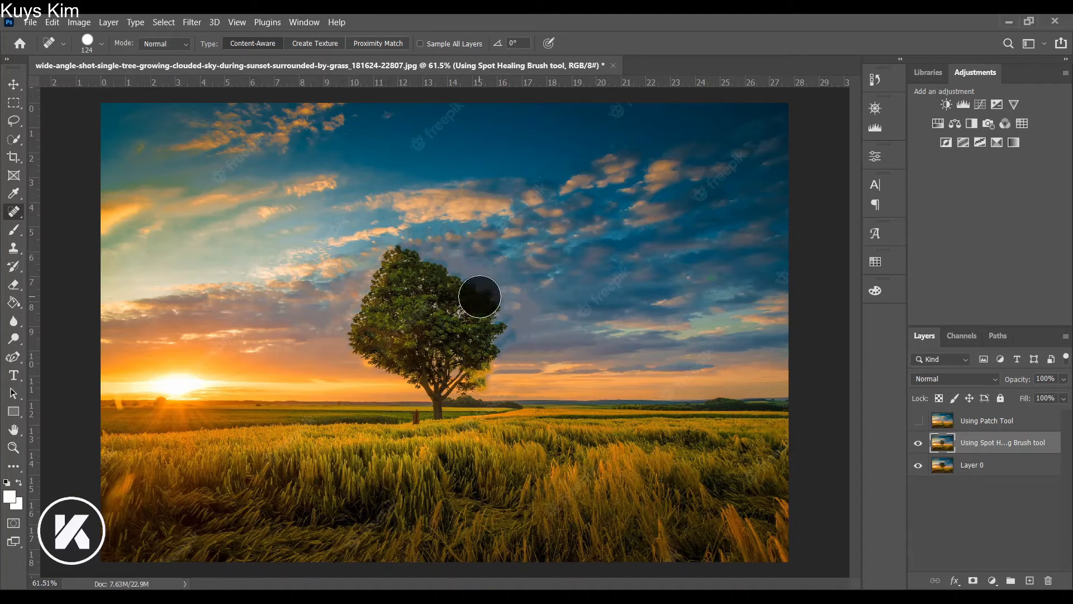
{"action": "left_click", "coordinate": [484, 304]}
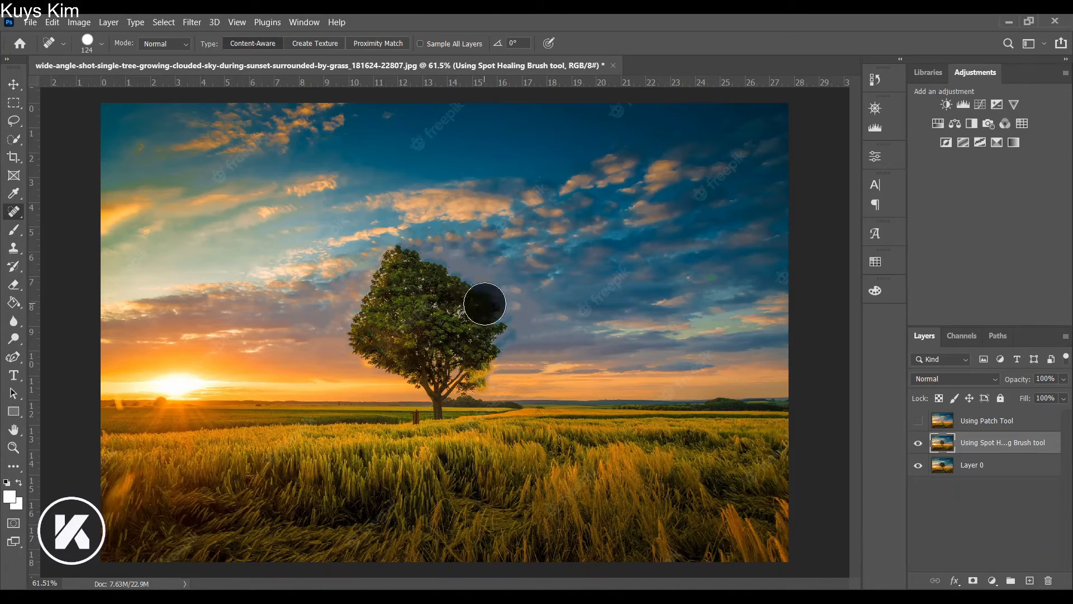
{"action": "left_click", "coordinate": [480, 305]}
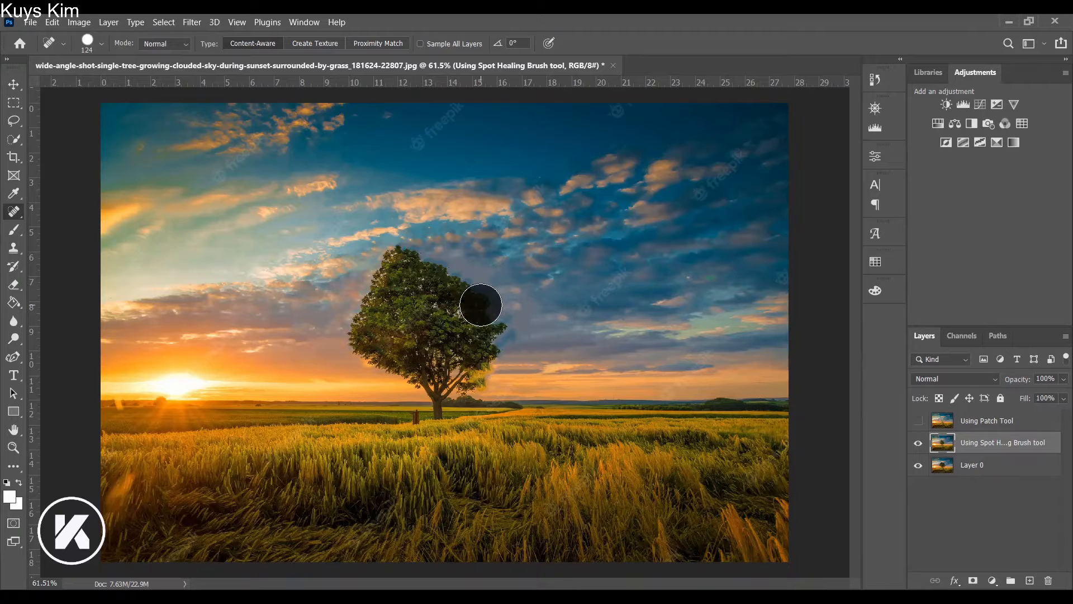
{"action": "left_click", "coordinate": [497, 326]}
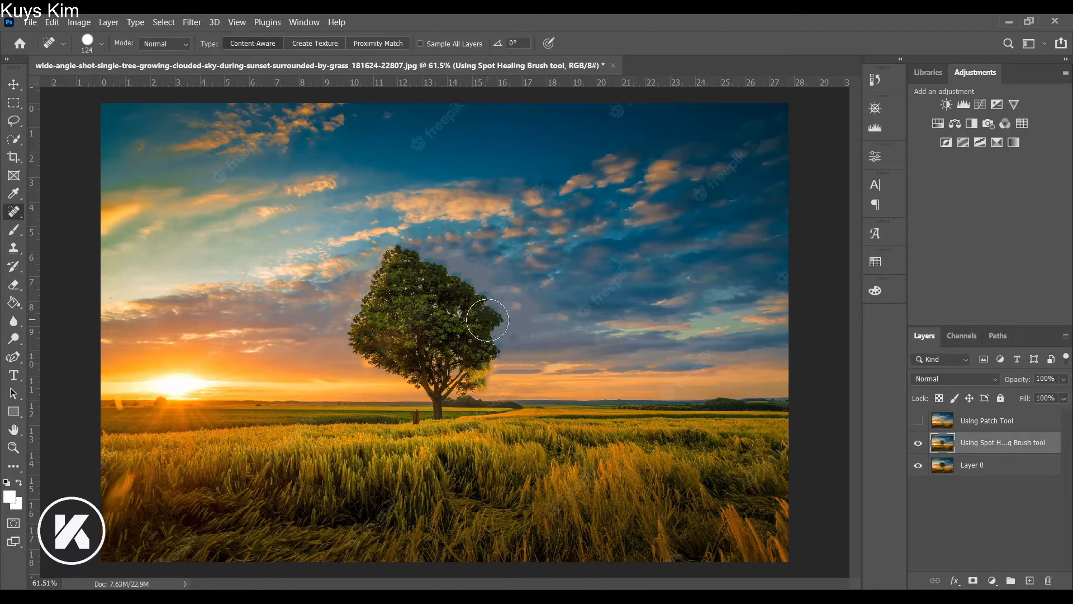
{"action": "left_click", "coordinate": [488, 321]}
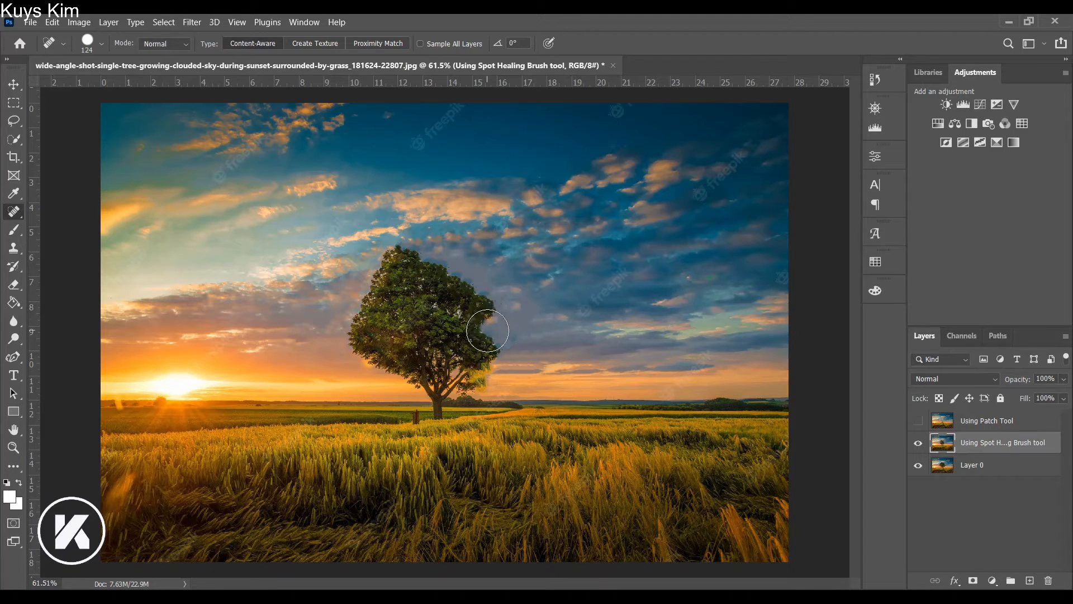
{"action": "left_click", "coordinate": [484, 310]}
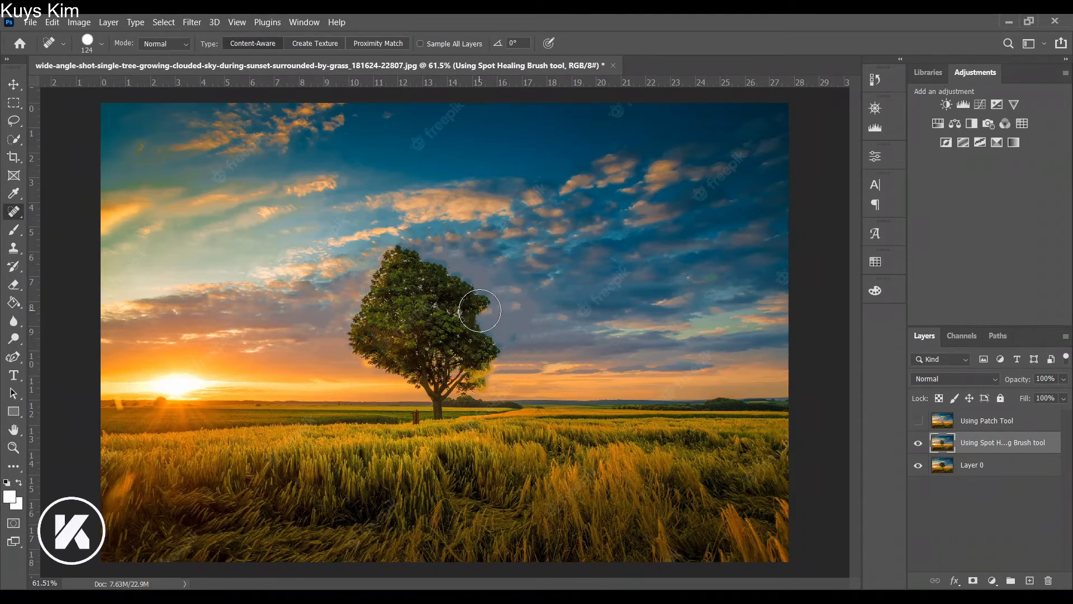
Trim a diagonal strip of foliage from the crown's right side up to its peak with spot healing.
{"action": "left_click", "coordinate": [471, 301]}
{"action": "left_click", "coordinate": [462, 292]}
{"action": "left_click", "coordinate": [444, 281]}
{"action": "left_click", "coordinate": [428, 269]}
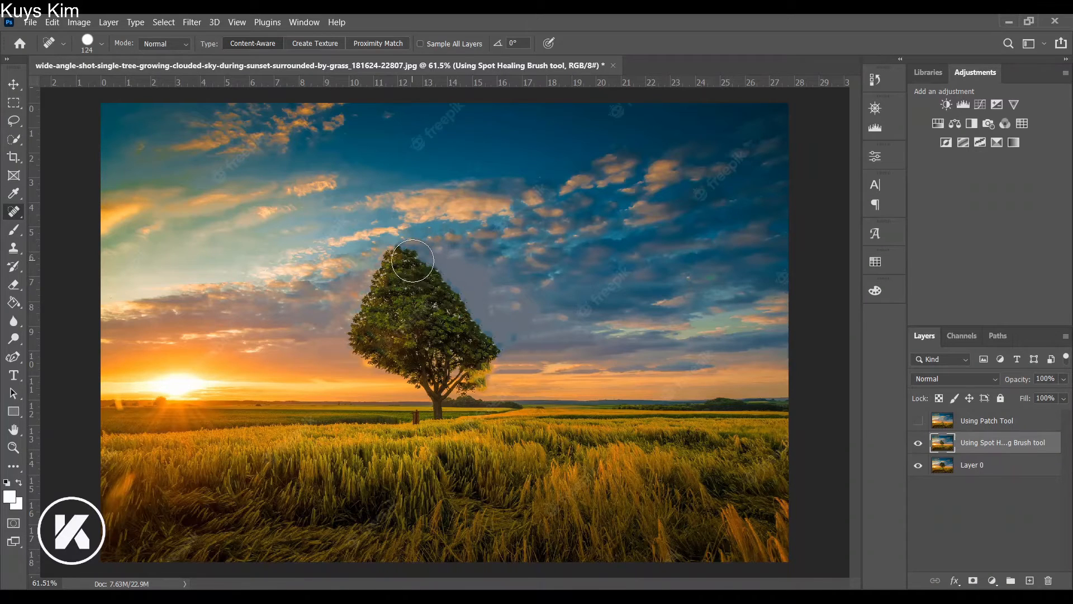
{"action": "left_click", "coordinate": [409, 259]}
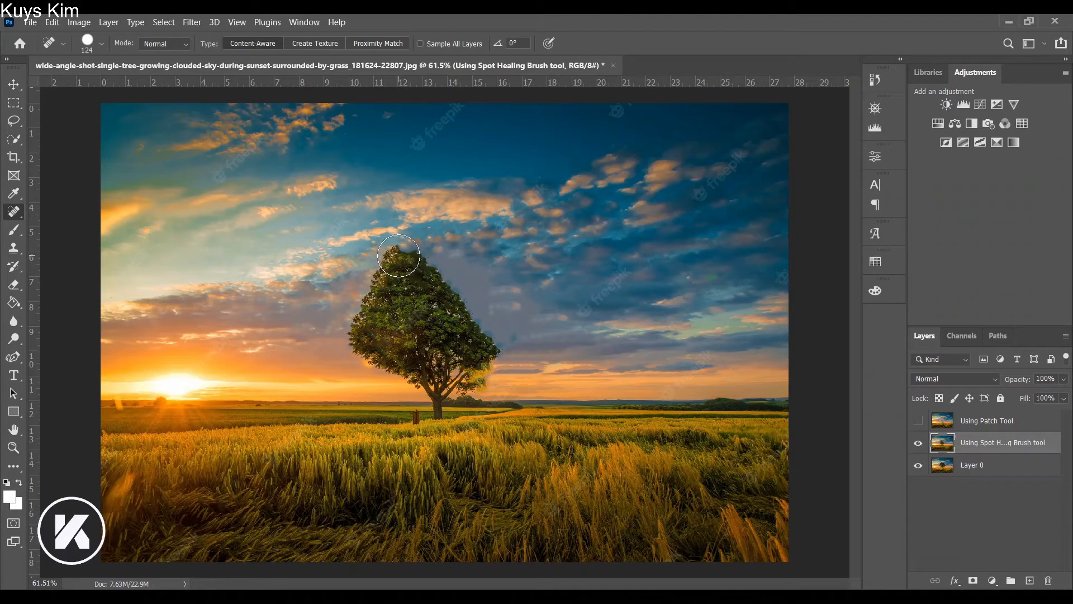
Spot-heal the crown's peak and brush a long stroke through the foliage in its upper-left half.
{"action": "left_click", "coordinate": [403, 255]}
{"action": "left_click", "coordinate": [408, 259]}
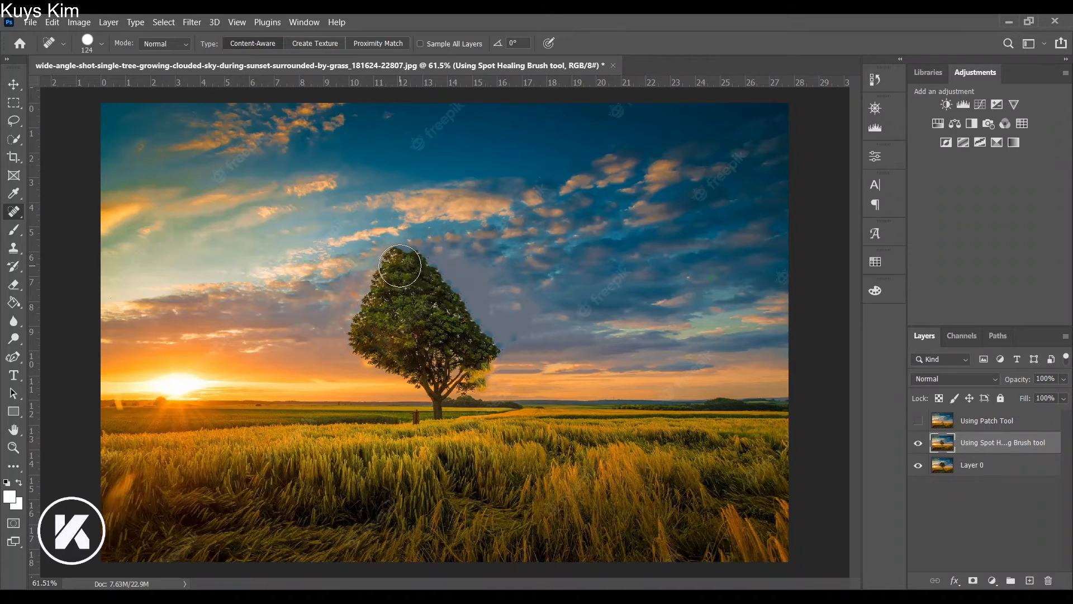
{"action": "left_click", "coordinate": [400, 266]}
{"action": "mouse_move", "coordinate": [397, 279]}
{"action": "left_mouse_down"}
{"action": "mouse_move", "coordinate": [374, 328]}
{"action": "mouse_move", "coordinate": [441, 307]}
{"action": "mouse_move", "coordinate": [412, 268]}
{"action": "mouse_move", "coordinate": [447, 320]}
{"action": "mouse_move", "coordinate": [446, 354]}
{"action": "left_mouse_up"}
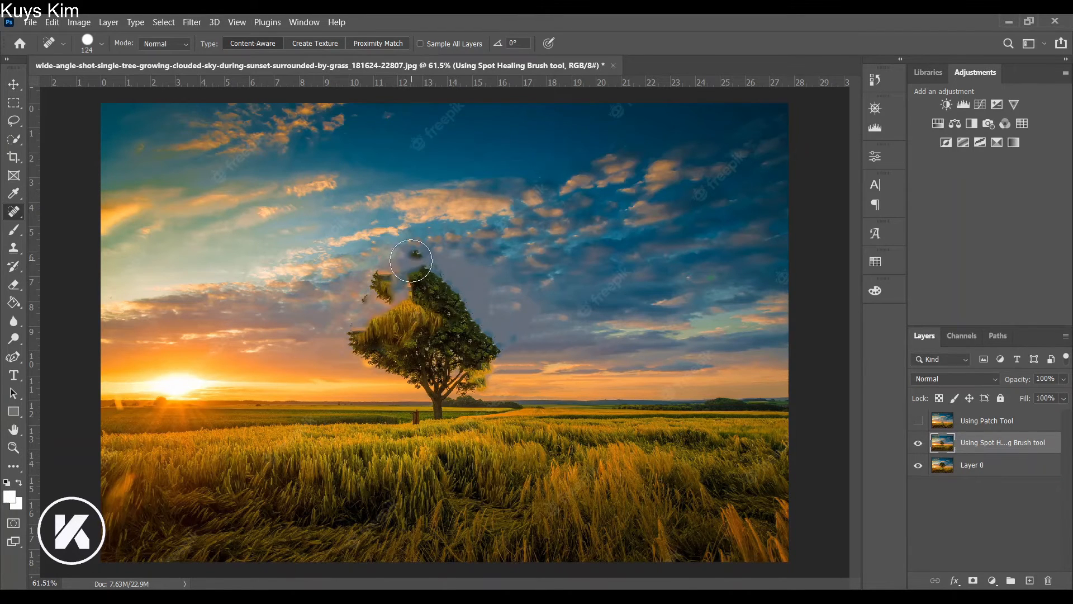
Heal away the leftover leaf fragments above the crown and trim down its narrow pointed top.
{"action": "left_click", "coordinate": [411, 260]}
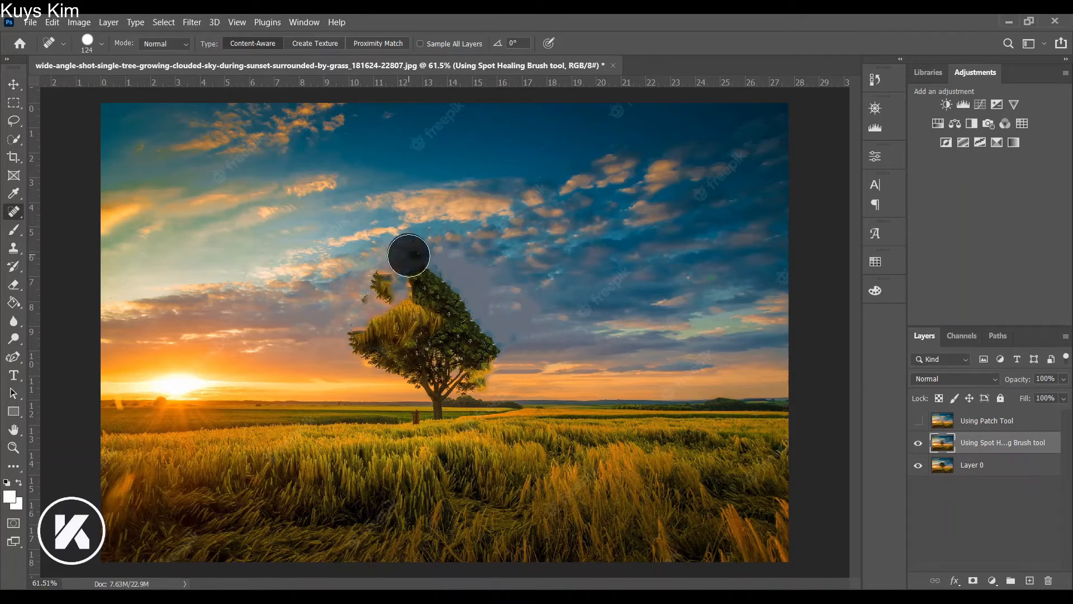
{"action": "left_click", "coordinate": [380, 290]}
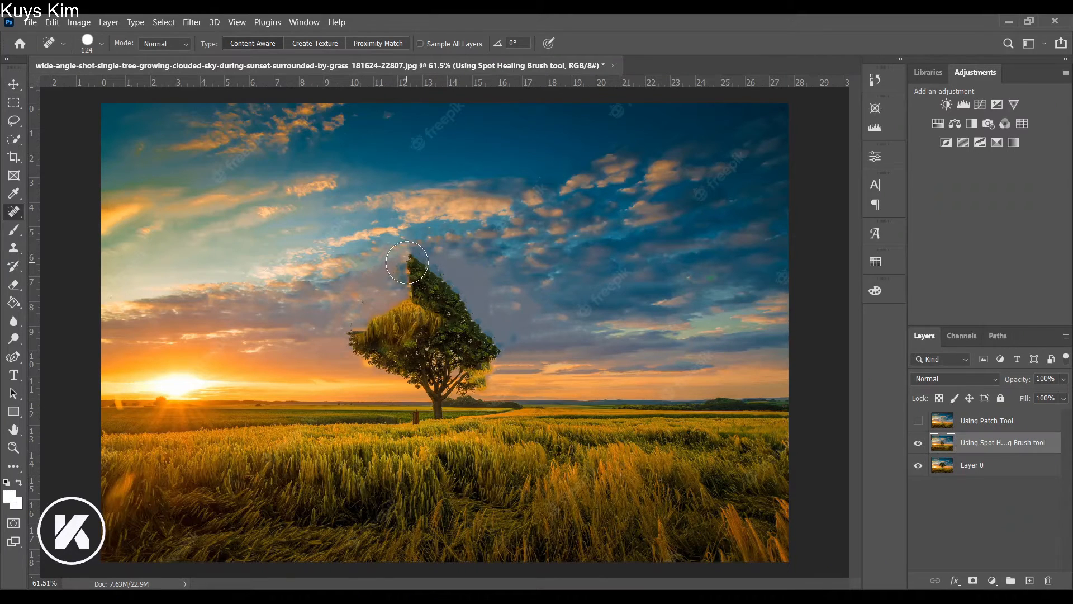
{"action": "left_click", "coordinate": [407, 263]}
{"action": "left_click", "coordinate": [417, 278]}
{"action": "left_click", "coordinate": [428, 286]}
{"action": "left_click", "coordinate": [448, 294]}
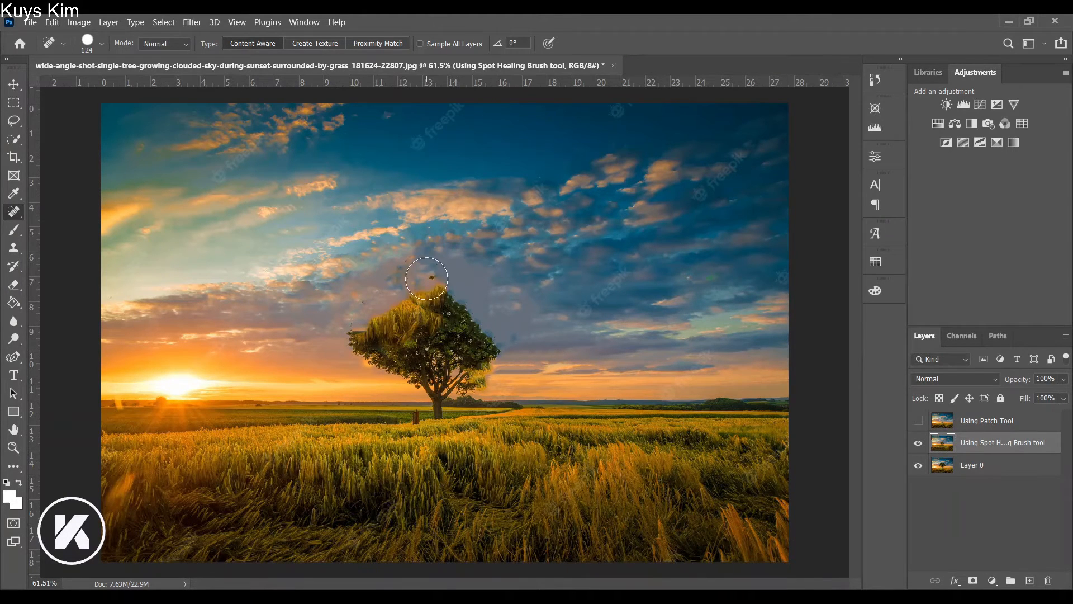
{"action": "left_click", "coordinate": [427, 279]}
{"action": "left_click", "coordinate": [406, 285]}
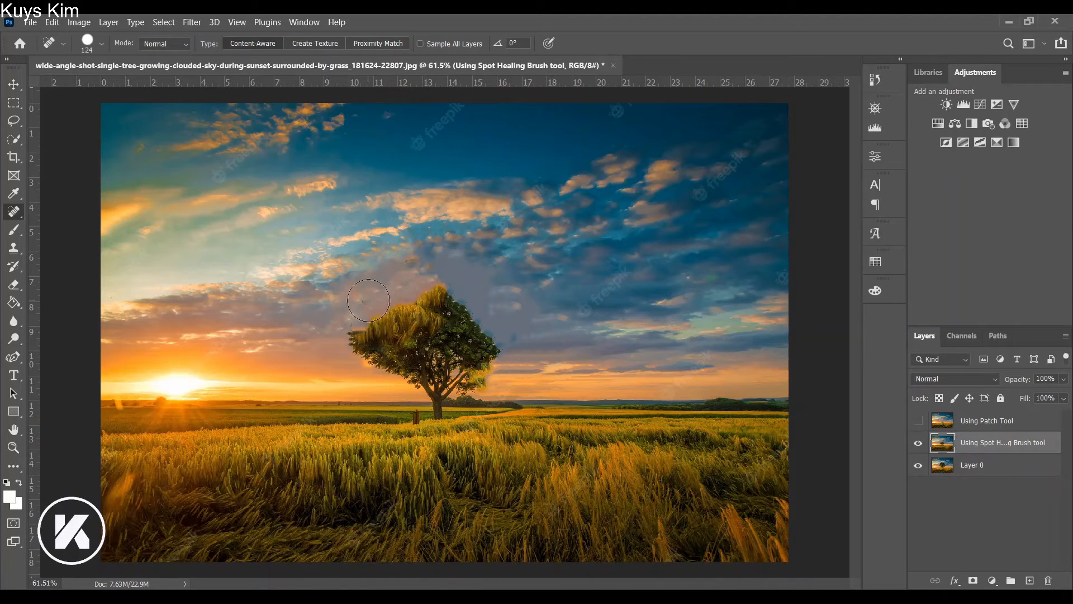
Spot-heal the foliage from the crown's left tip diagonally down its lower-left underside to the branches beside the trunk.
{"action": "left_click", "coordinate": [369, 300]}
{"action": "left_click", "coordinate": [358, 344]}
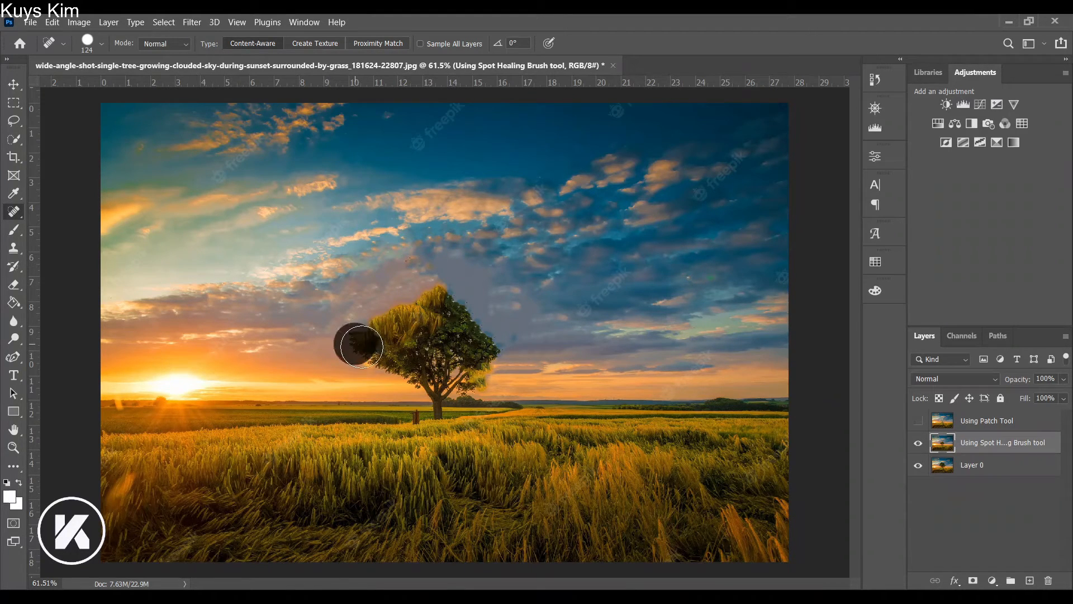
{"action": "left_click", "coordinate": [369, 347]}
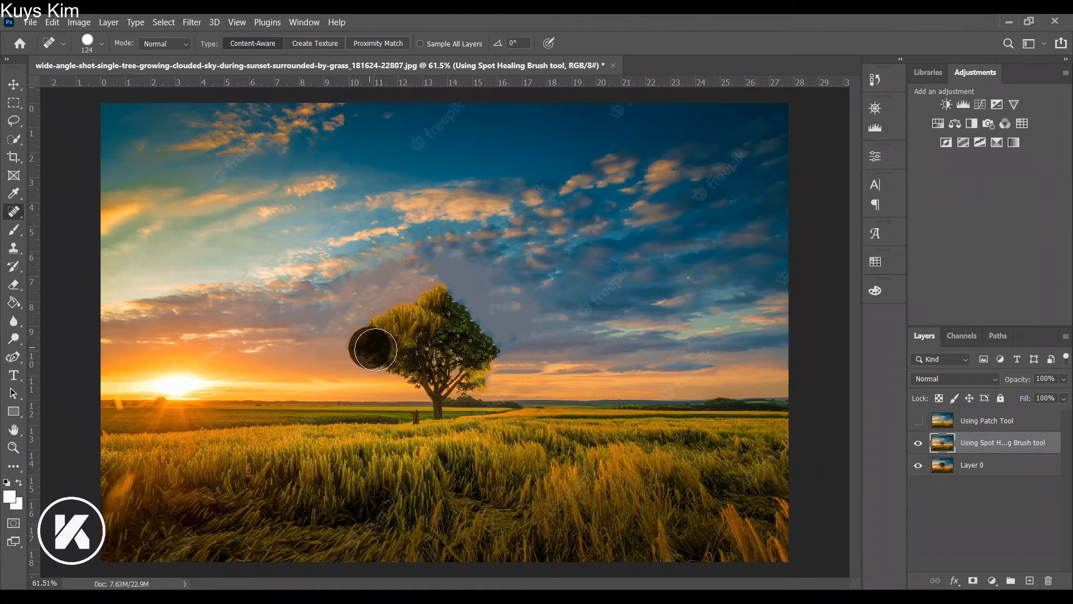
{"action": "left_click", "coordinate": [380, 354]}
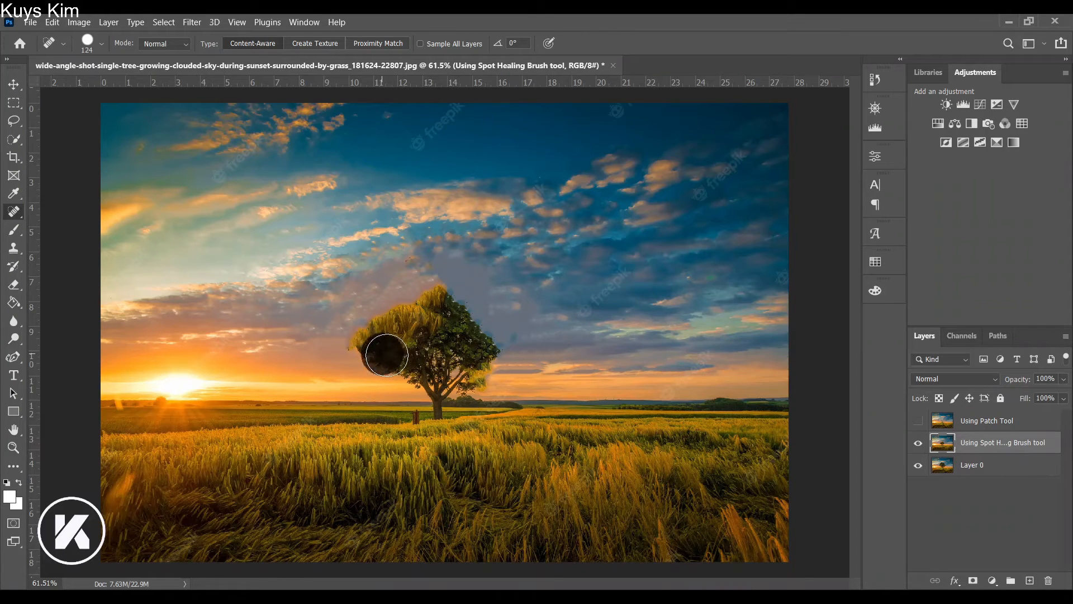
{"action": "left_click", "coordinate": [393, 357]}
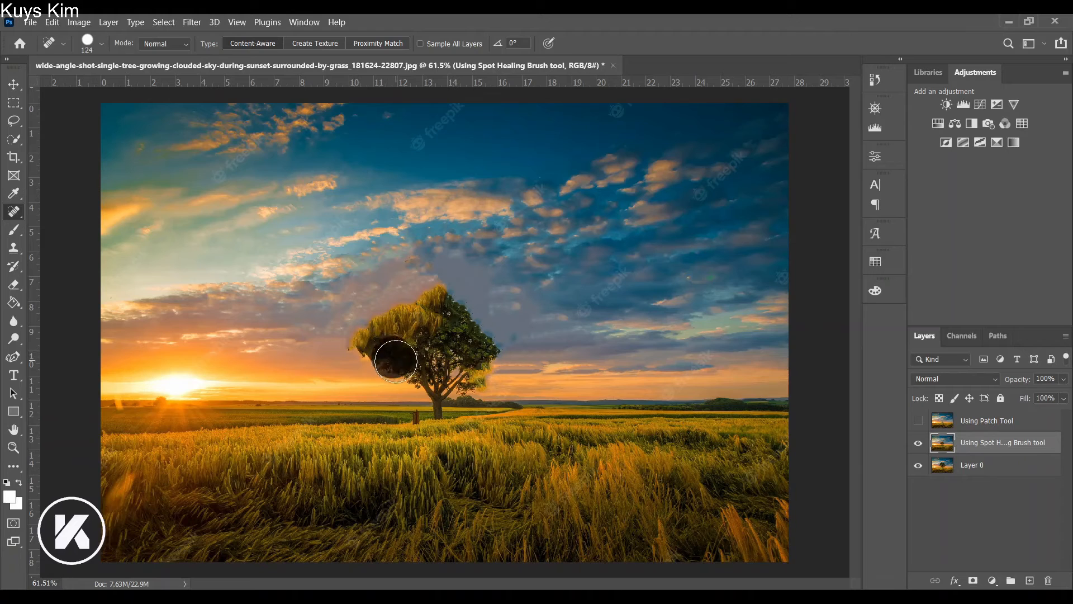
{"action": "left_click", "coordinate": [405, 370]}
{"action": "left_click", "coordinate": [412, 372]}
{"action": "left_click", "coordinate": [415, 370]}
{"action": "left_click", "coordinate": [416, 369]}
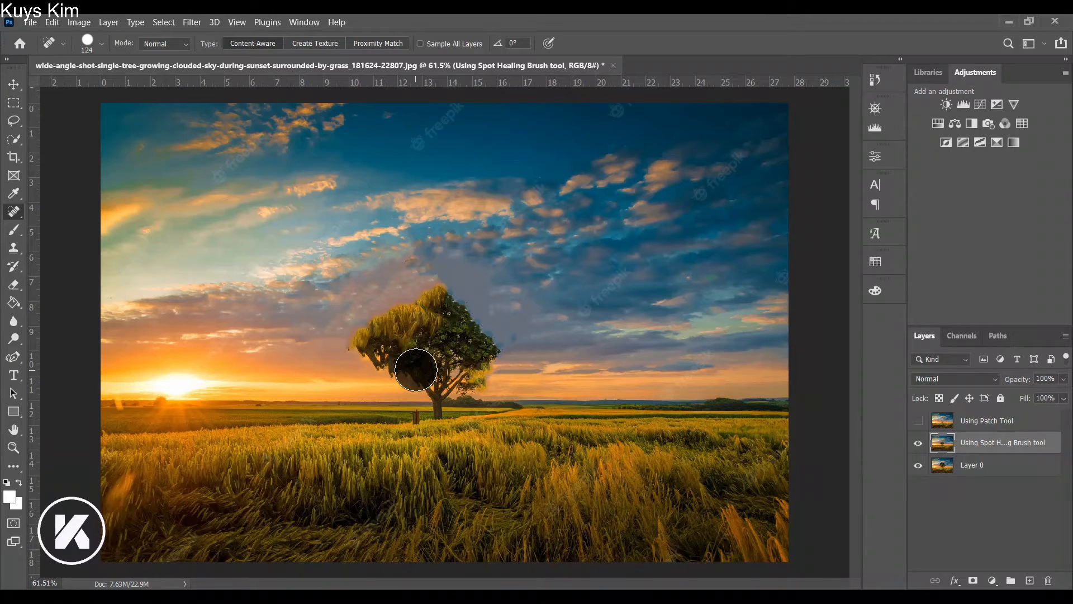
Heal back up the crown's lower-left edge and remove the leaves protruding at its left tip.
{"action": "left_click", "coordinate": [395, 367]}
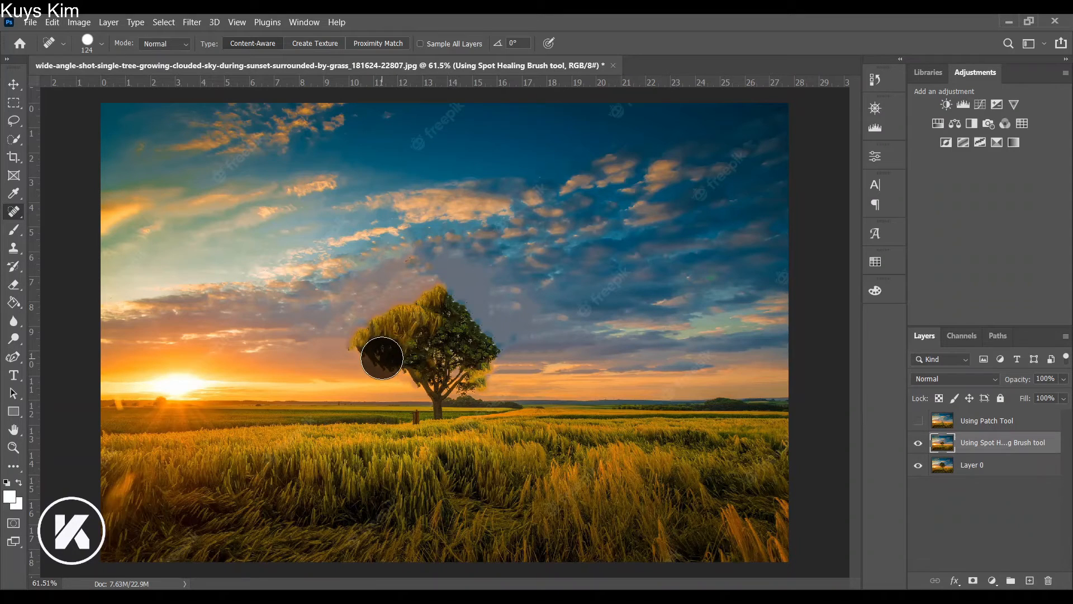
{"action": "left_click", "coordinate": [372, 352]}
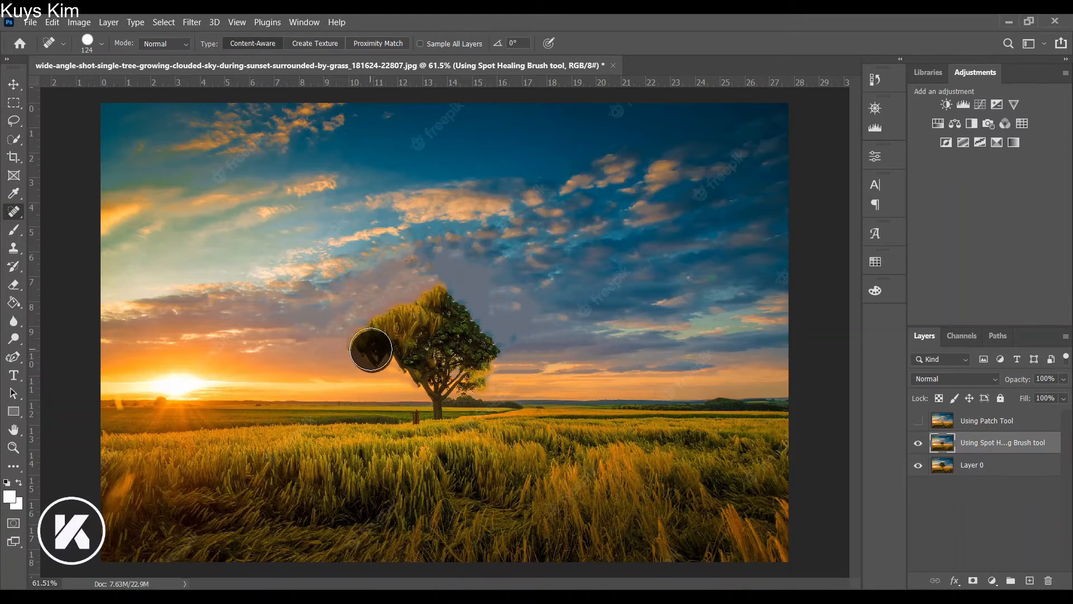
{"action": "left_click", "coordinate": [358, 340]}
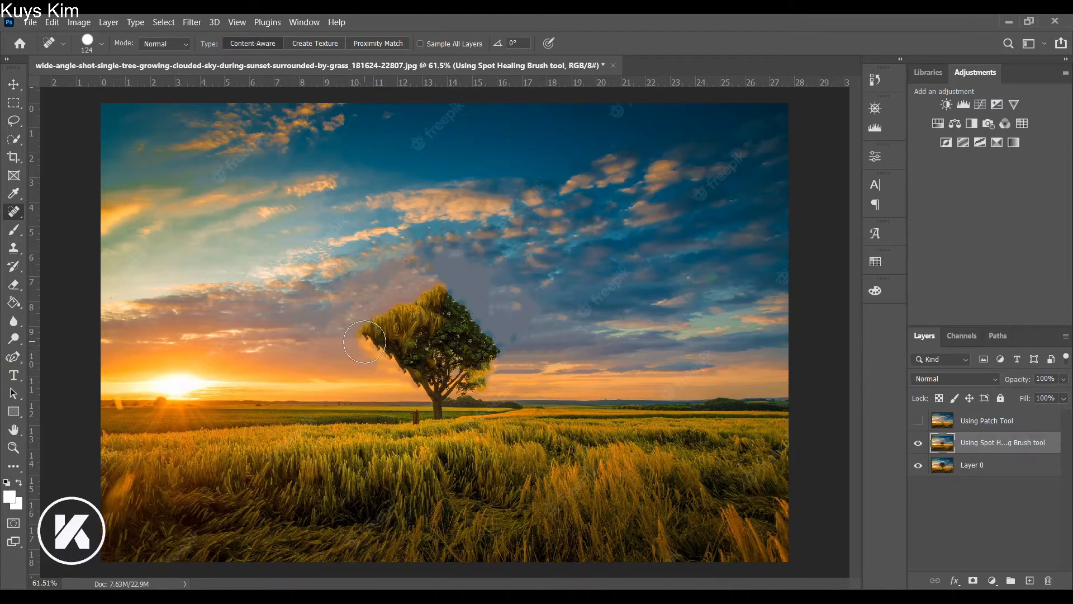
{"action": "left_click", "coordinate": [370, 336]}
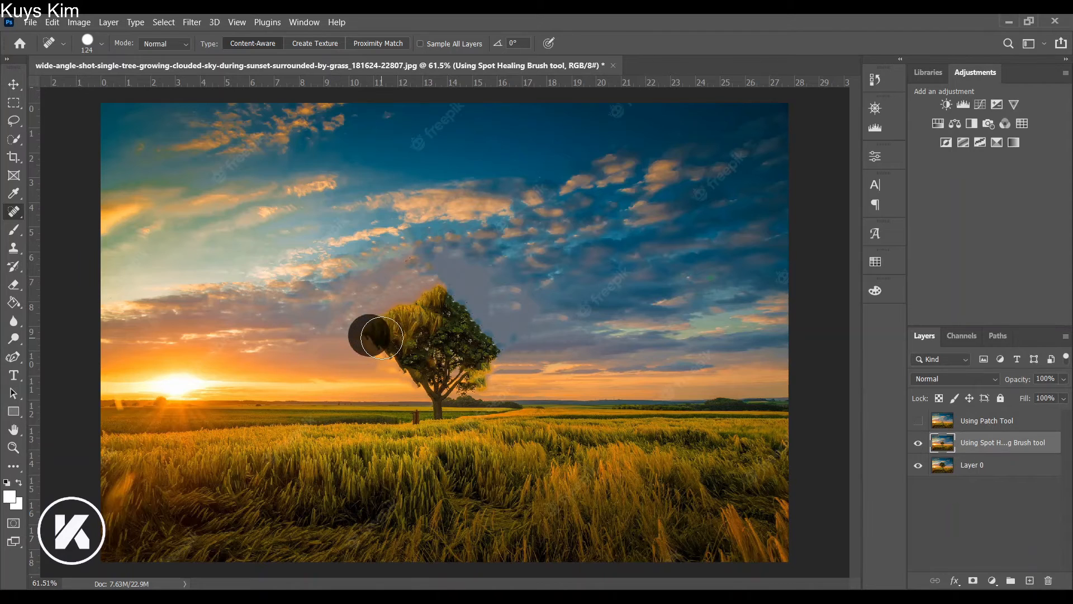
{"action": "left_click", "coordinate": [385, 332]}
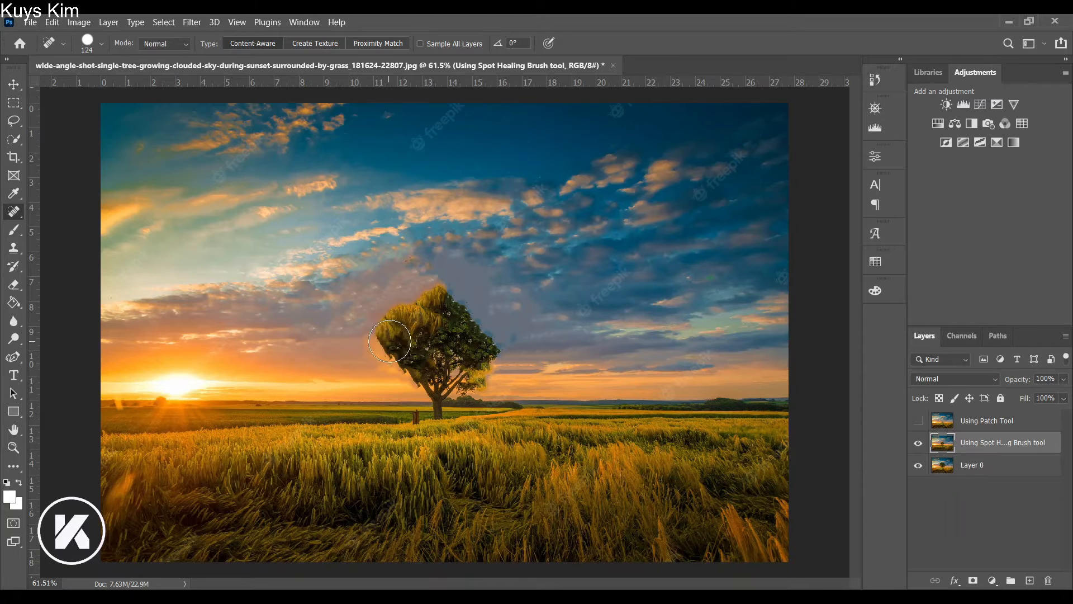
Dab the Spot Healing Brush over the remaining foliage along the crown's shortened left edge.
{"action": "left_click", "coordinate": [393, 337]}
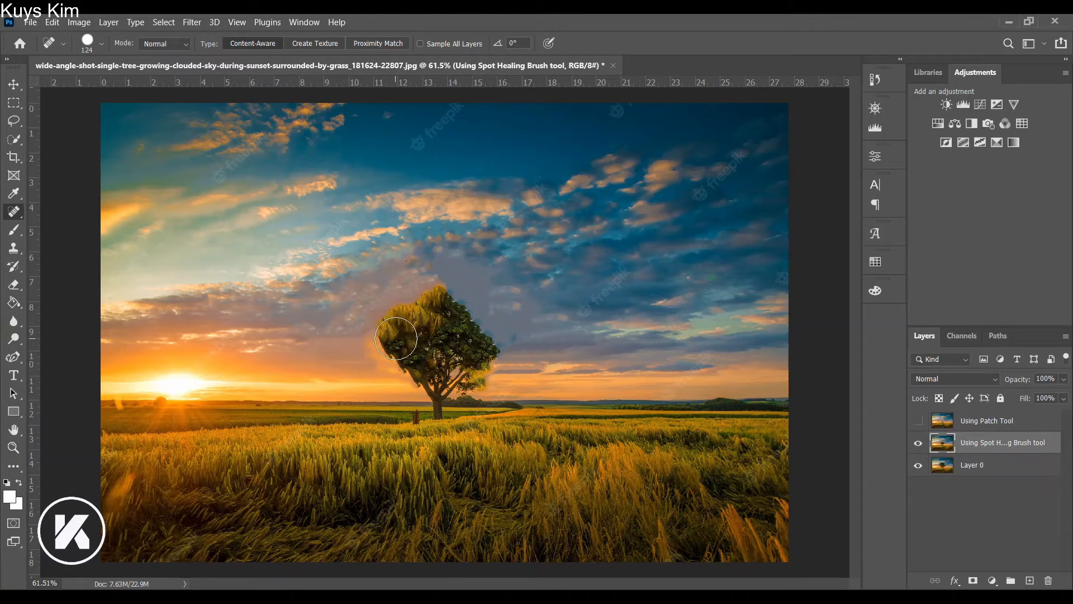
{"action": "left_click", "coordinate": [396, 338]}
{"action": "left_click_drag", "start_coordinate": [394, 323], "coordinate": [400, 325]}
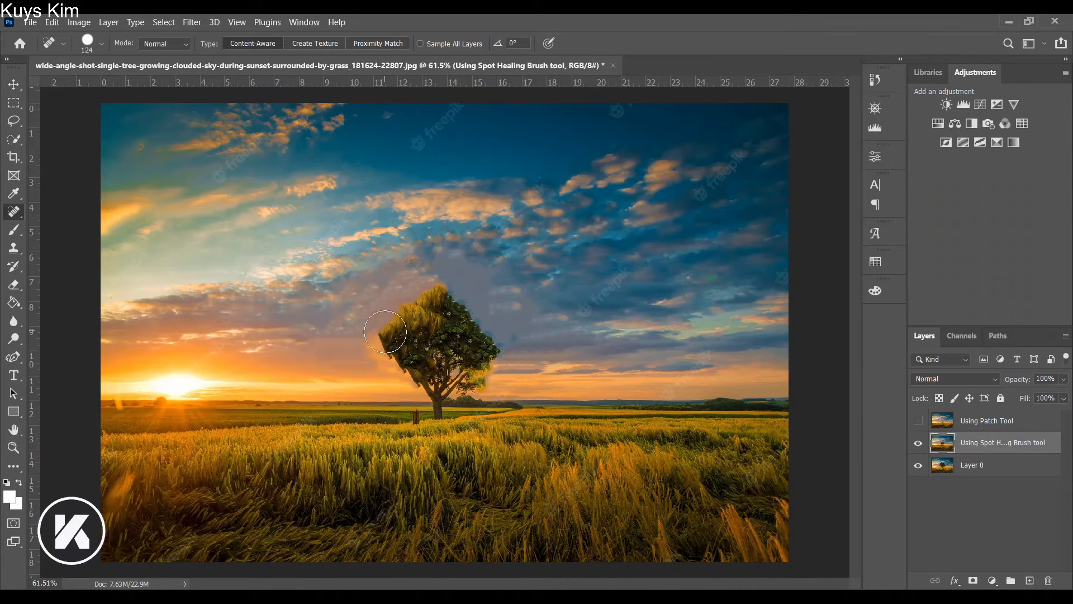
{"action": "left_click", "coordinate": [387, 337]}
{"action": "left_click_drag", "start_coordinate": [390, 341], "coordinate": [393, 340]}
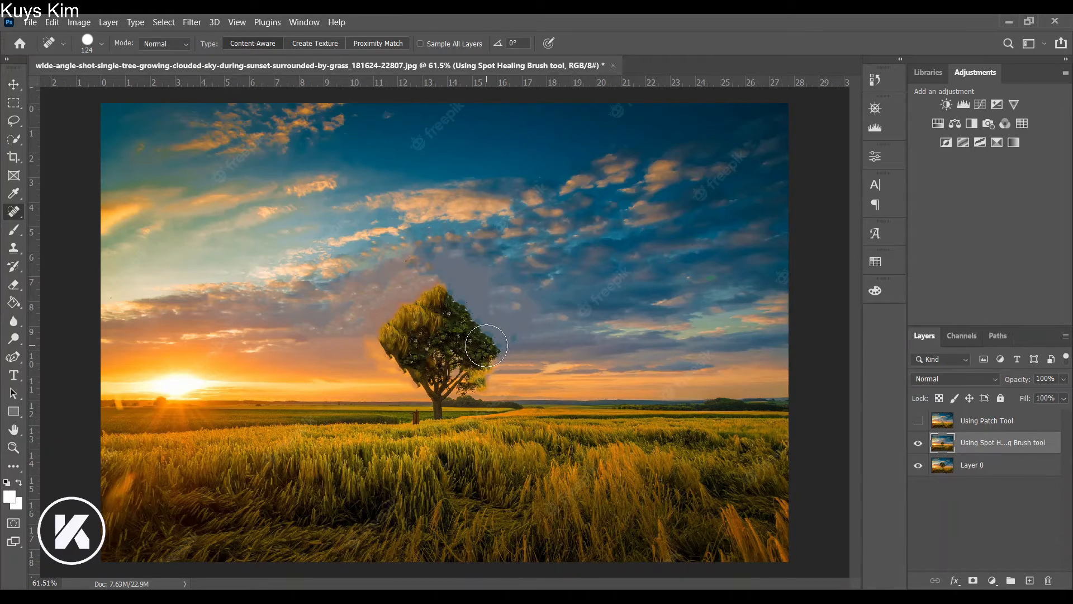
Heal the bulging leaves at the crown's right side and the lower-right cluster beneath them.
{"action": "left_click", "coordinate": [486, 345]}
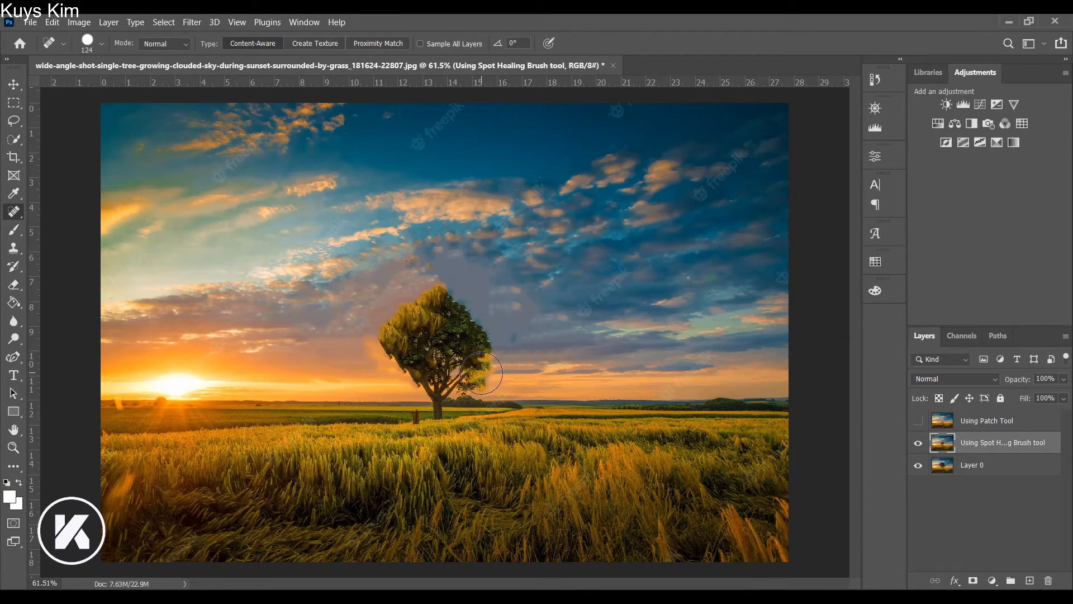
{"action": "left_click", "coordinate": [478, 373]}
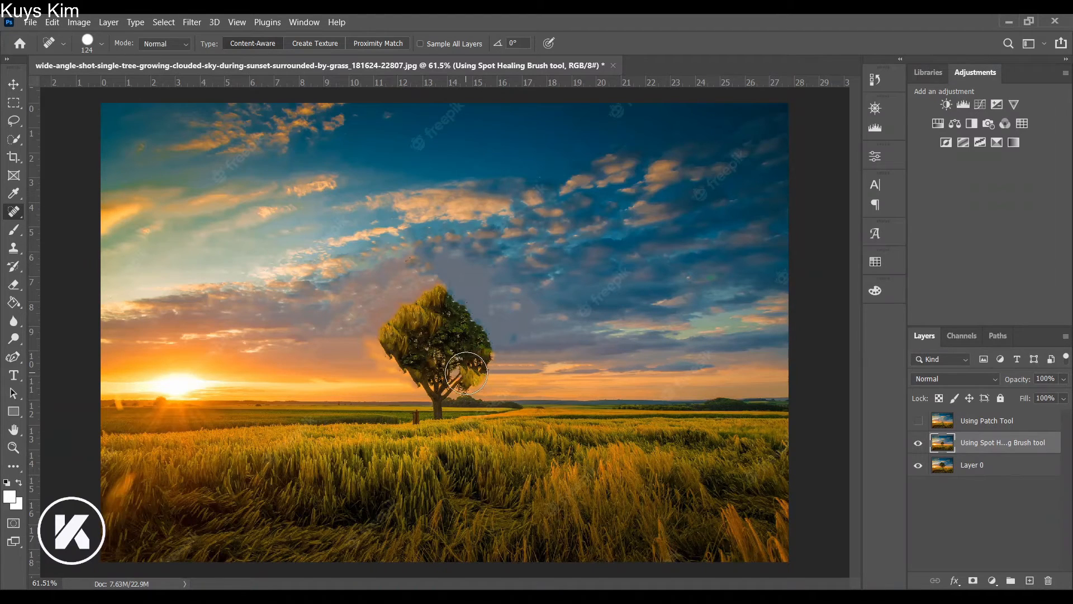
{"action": "left_click", "coordinate": [466, 372]}
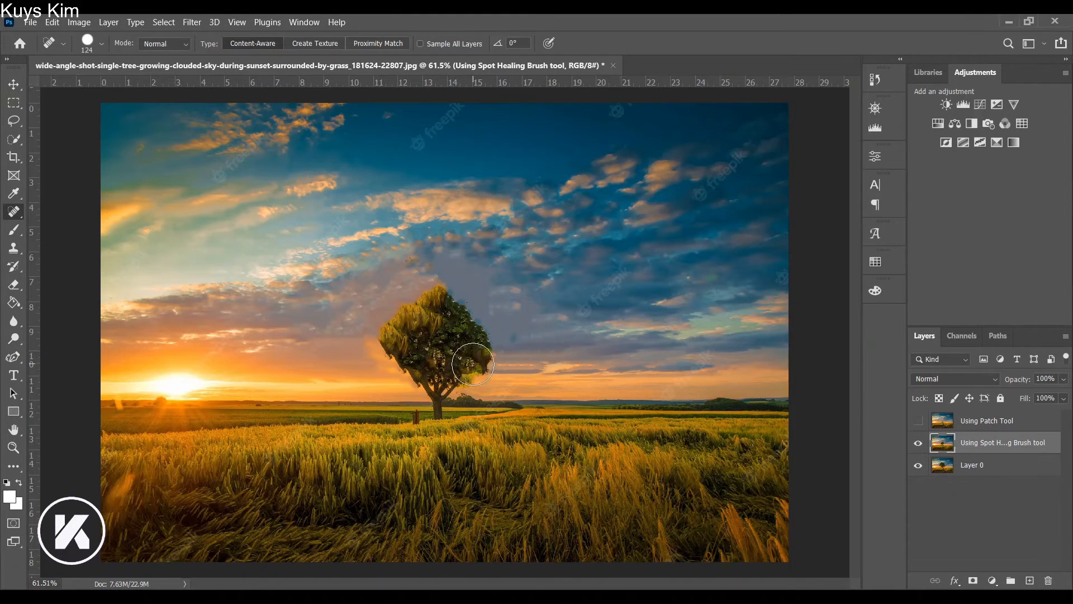
{"action": "left_click", "coordinate": [473, 364]}
{"action": "left_click", "coordinate": [476, 349]}
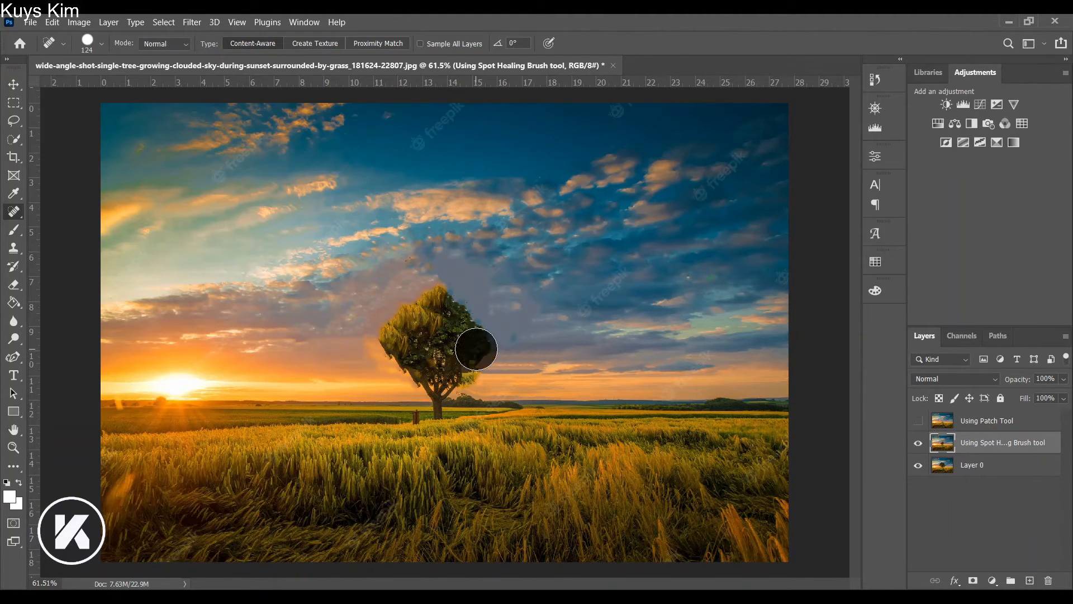
Trim the crown's upper-right edge with spot healing up to its peak, including the leaves just below the peak.
{"action": "left_click", "coordinate": [471, 336]}
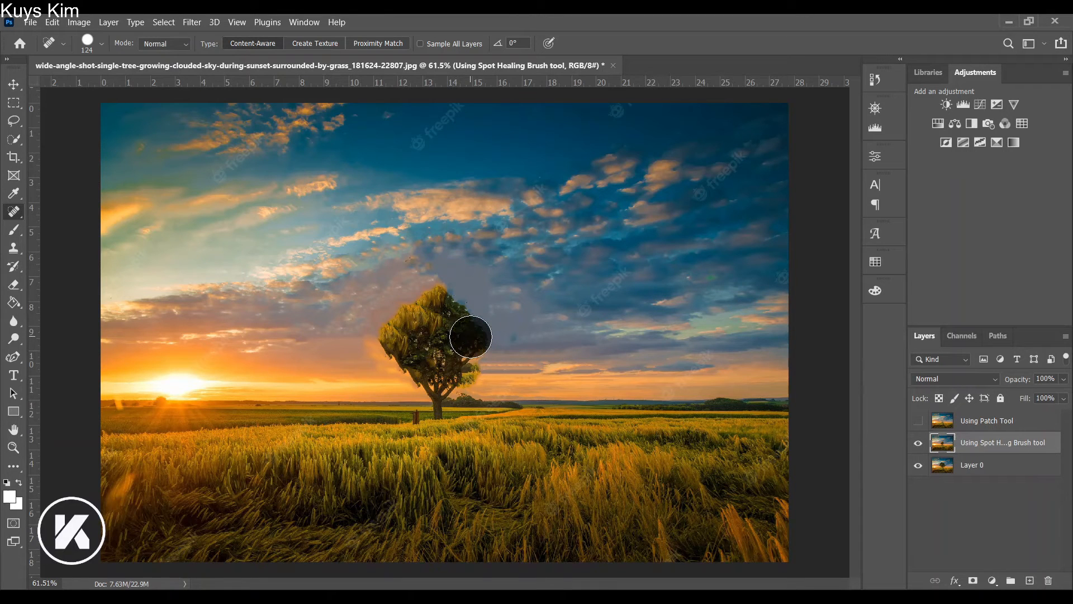
{"action": "left_click", "coordinate": [466, 329]}
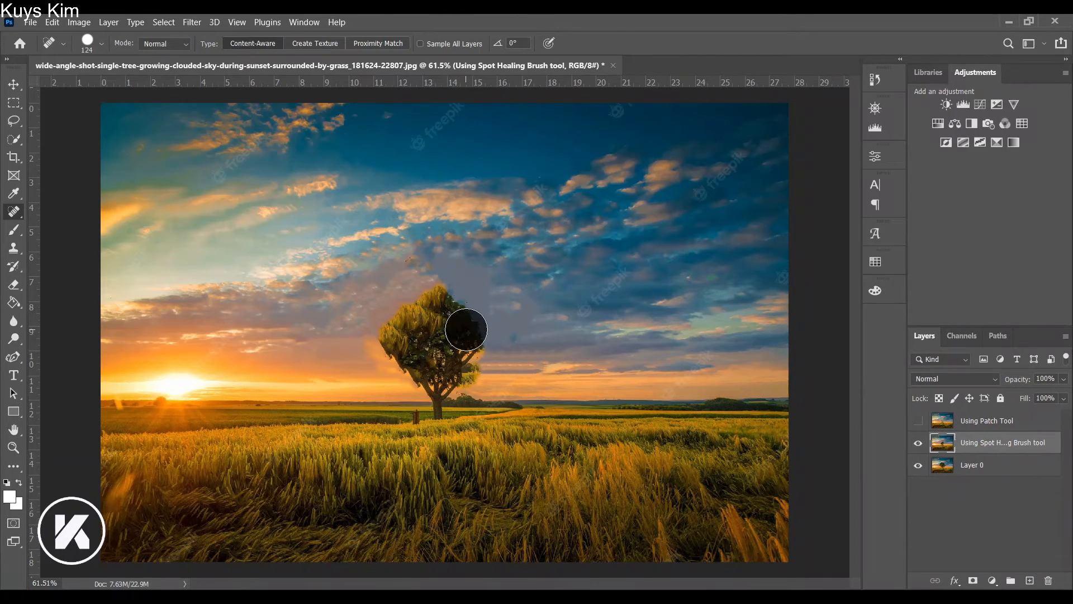
{"action": "left_click", "coordinate": [459, 314]}
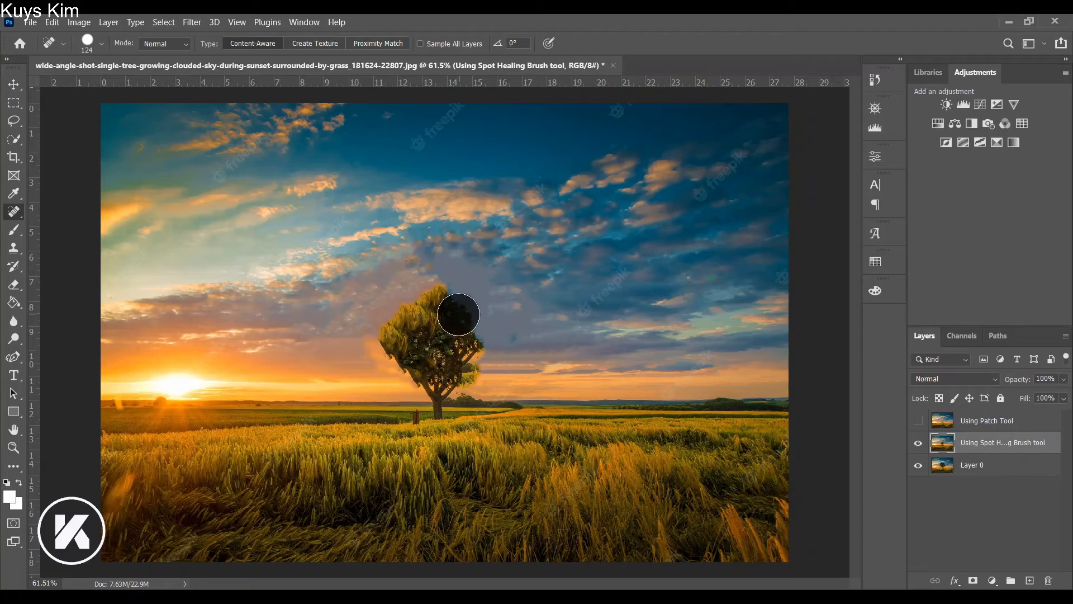
{"action": "left_click", "coordinate": [444, 303]}
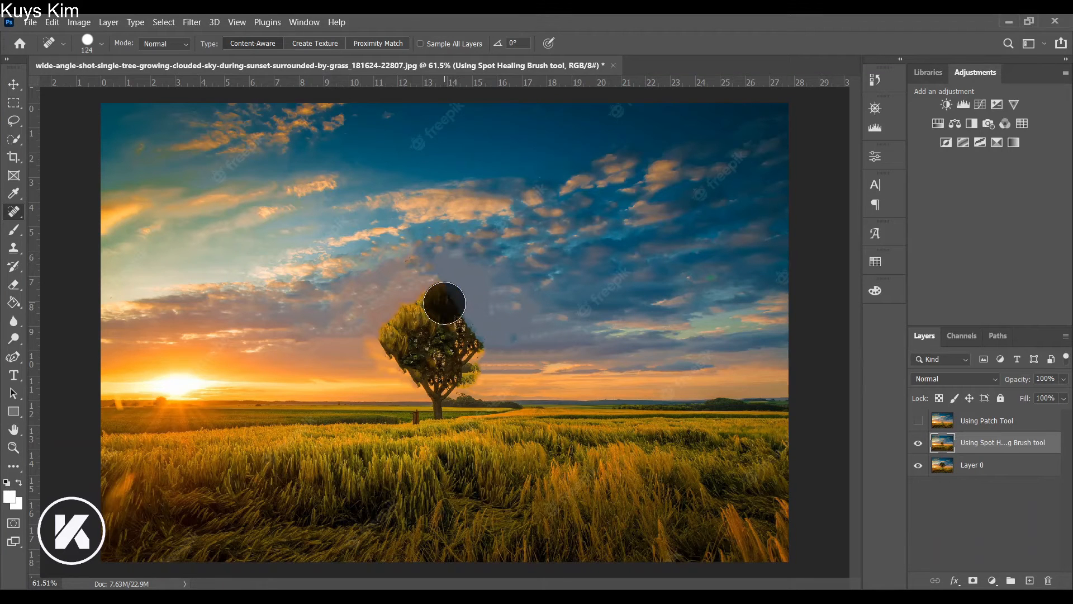
{"action": "left_click", "coordinate": [436, 308]}
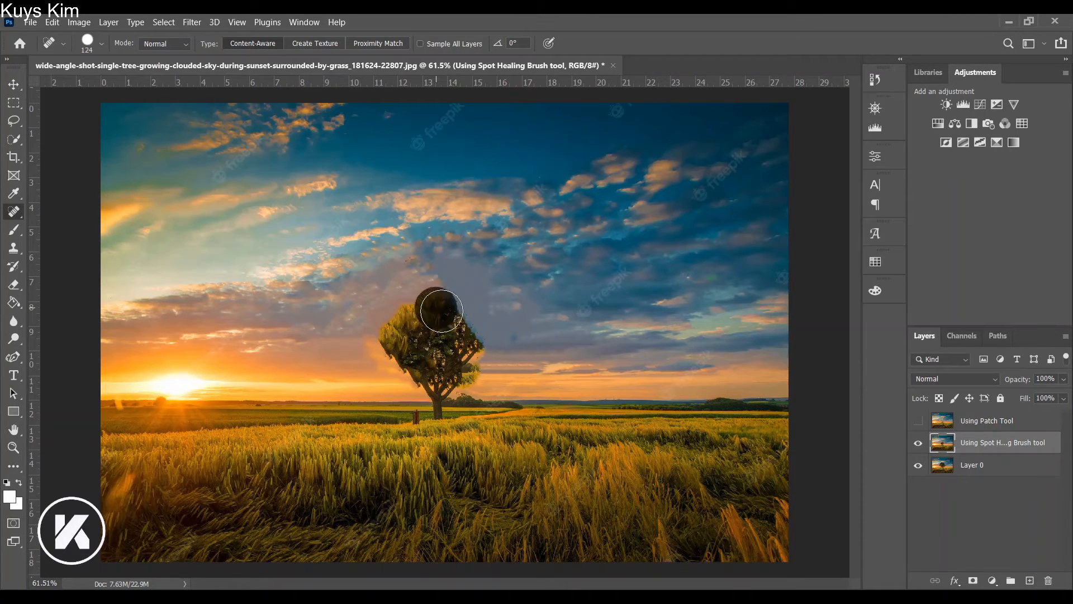
{"action": "left_click", "coordinate": [458, 324]}
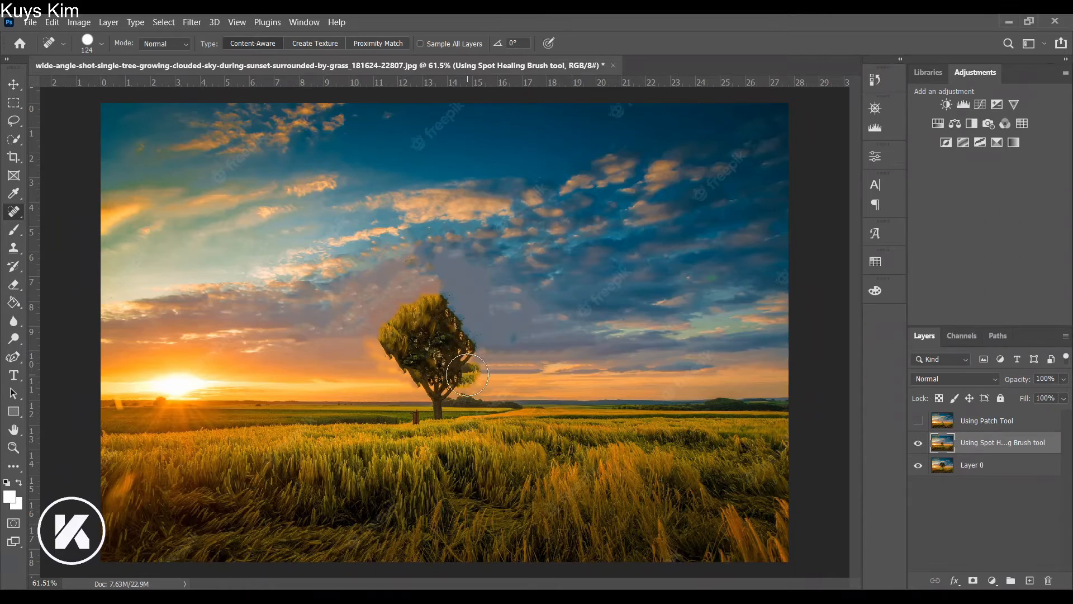
Spot-heal another strip of foliage from the crown's lower-right cluster up its right edge to the top.
{"action": "left_click", "coordinate": [468, 375]}
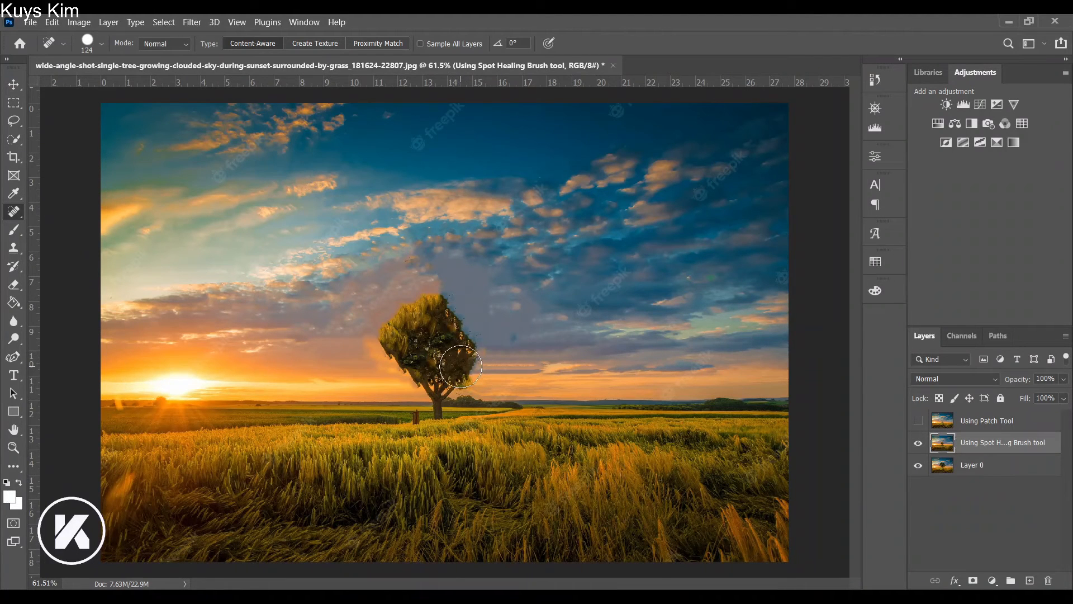
{"action": "left_click", "coordinate": [460, 367]}
{"action": "left_click", "coordinate": [461, 352]}
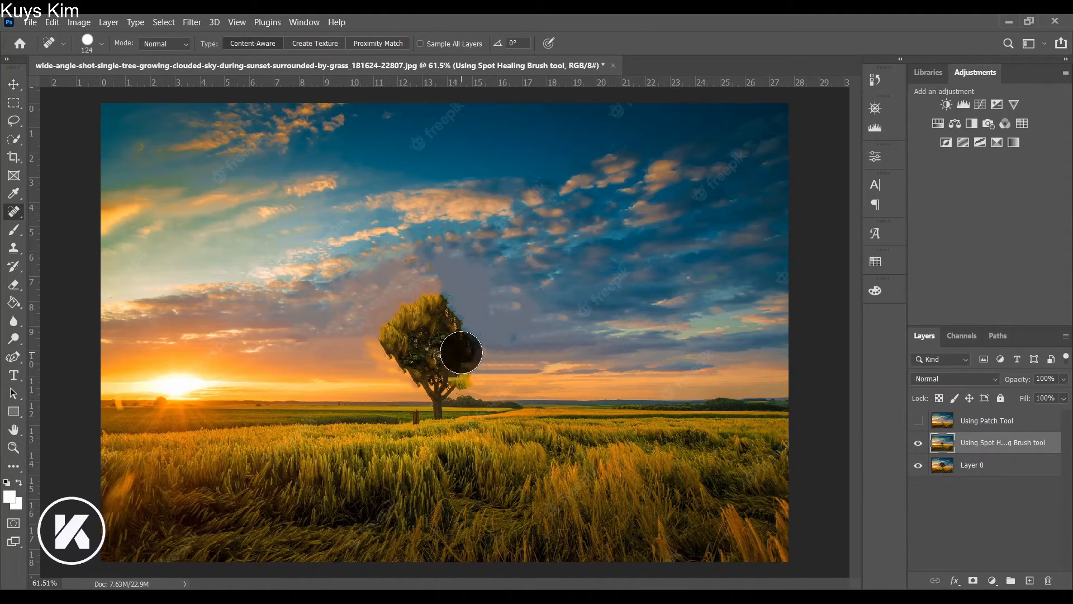
{"action": "left_click_drag", "start_coordinate": [455, 341], "coordinate": [453, 335]}
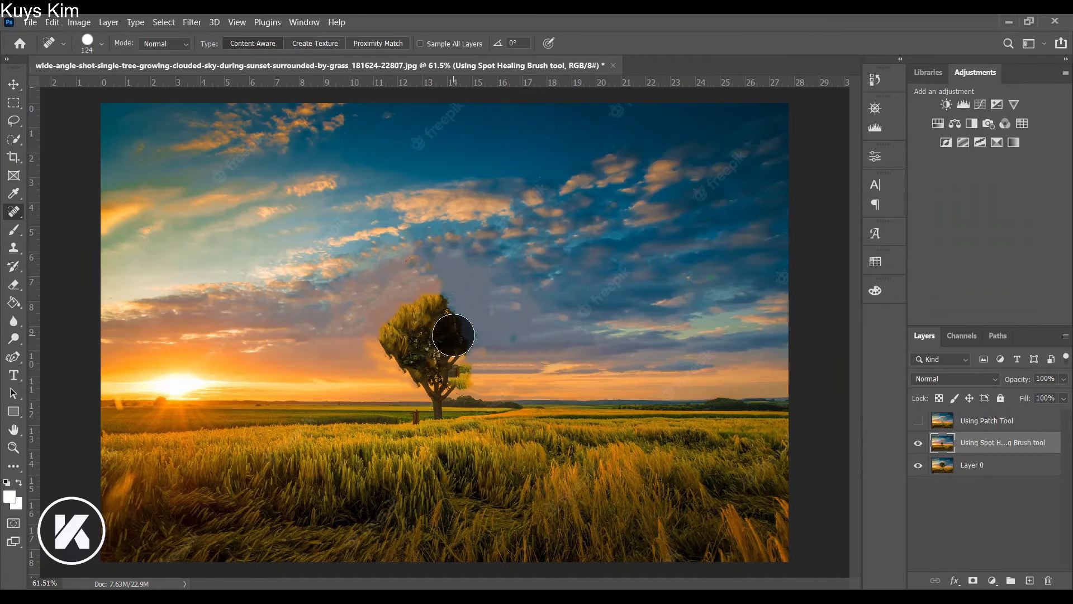
{"action": "left_click", "coordinate": [447, 316]}
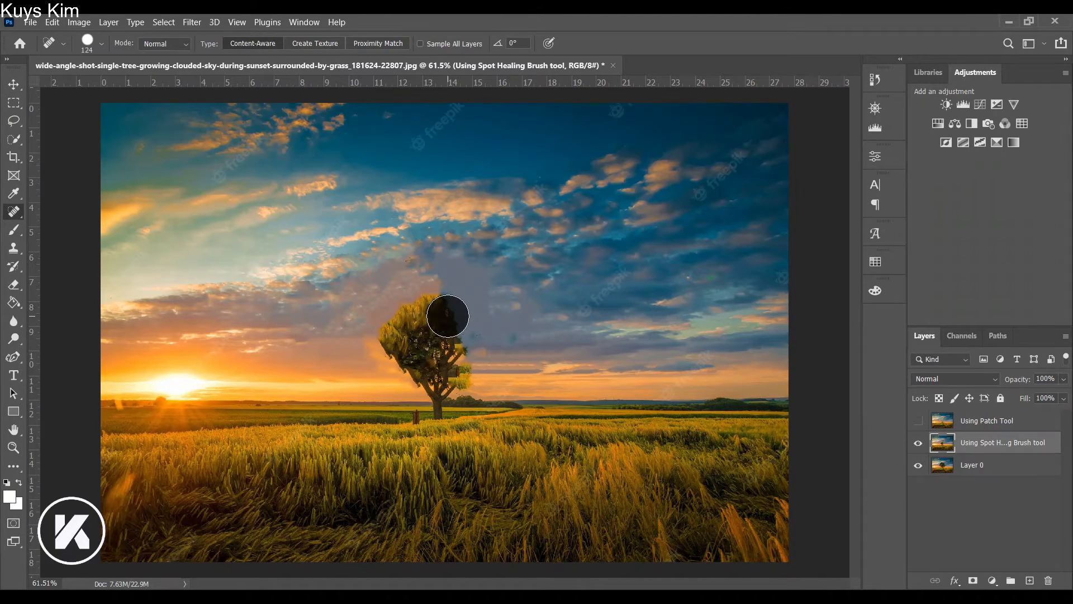
{"action": "left_click", "coordinate": [436, 303]}
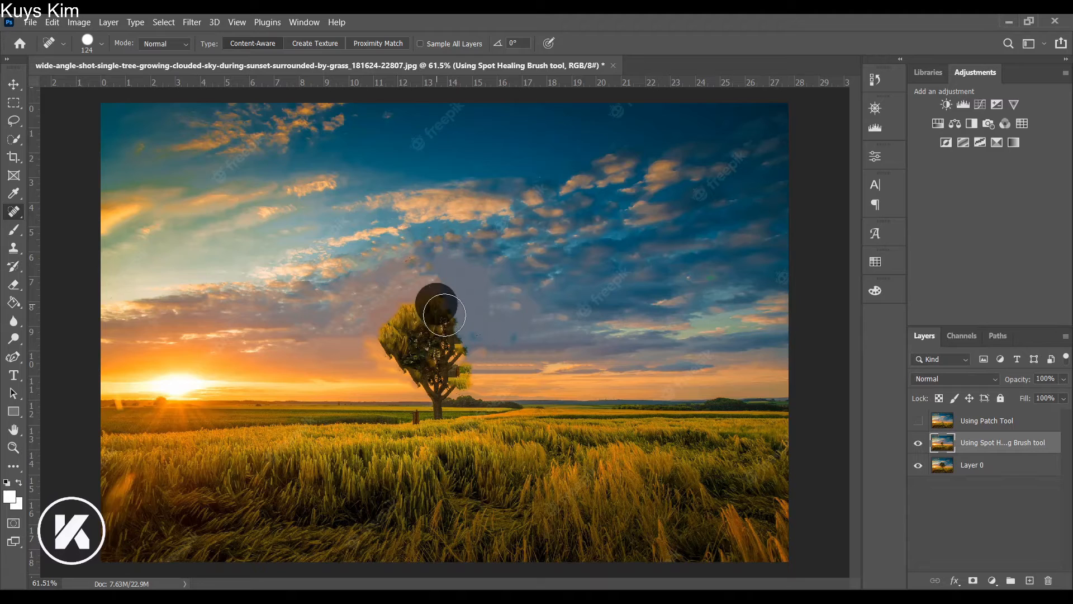
Heal the mid-right foliage and the leftover leaf clump at the crown's lower right above the branches.
{"action": "left_click", "coordinate": [449, 342]}
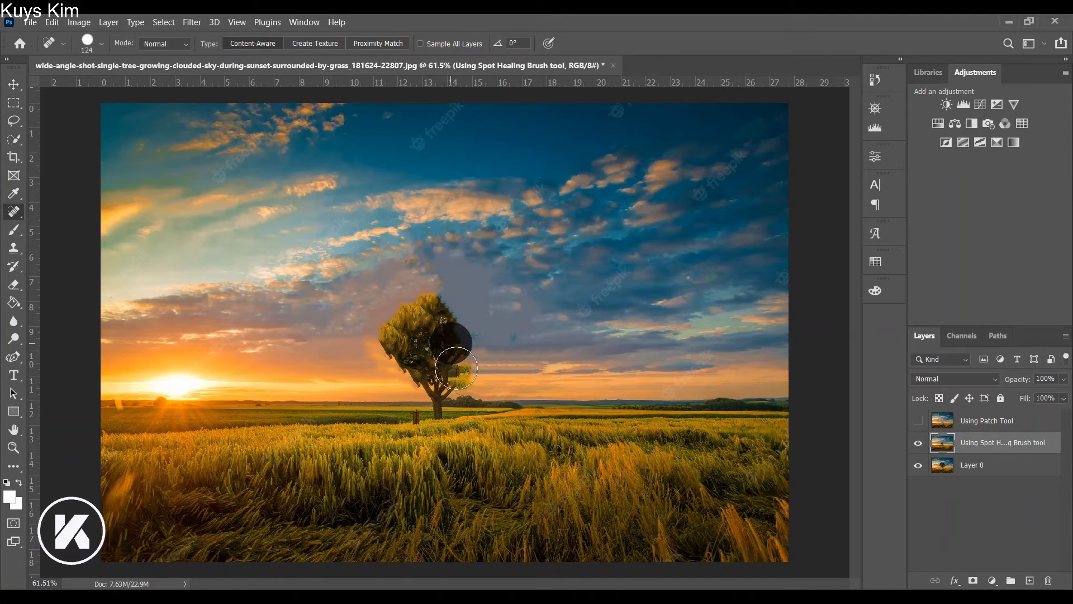
{"action": "left_click", "coordinate": [454, 371]}
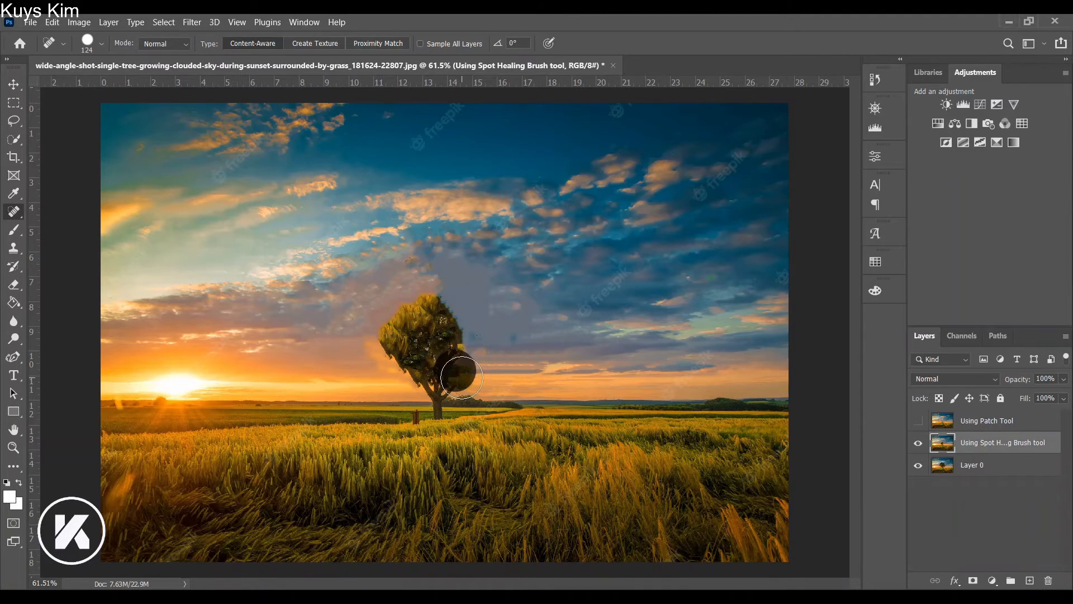
{"action": "left_click", "coordinate": [448, 367]}
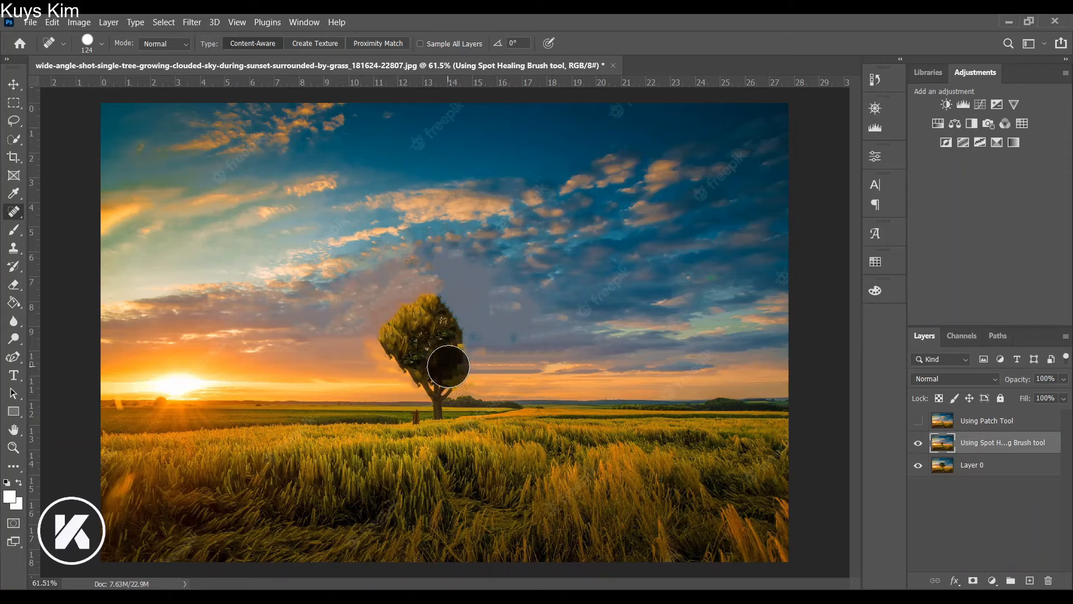
{"action": "left_click", "coordinate": [452, 347]}
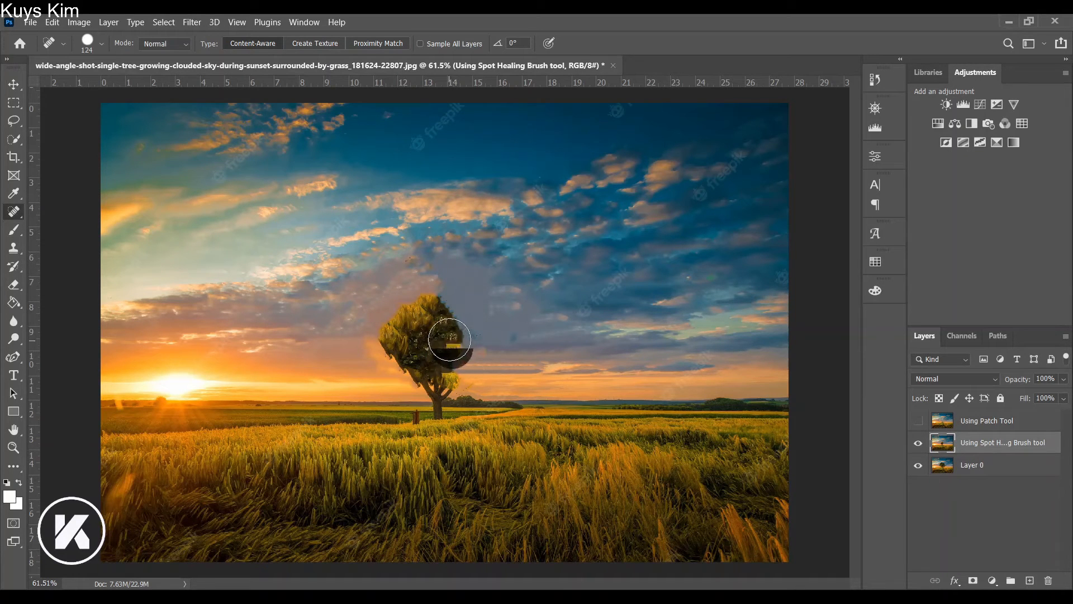
Spot-heal the foliage along the crown's right side, from just below the peak down to the lower branches.
{"action": "left_click", "coordinate": [446, 335]}
{"action": "left_click", "coordinate": [442, 320]}
{"action": "left_click", "coordinate": [438, 308]}
{"action": "left_click", "coordinate": [444, 326]}
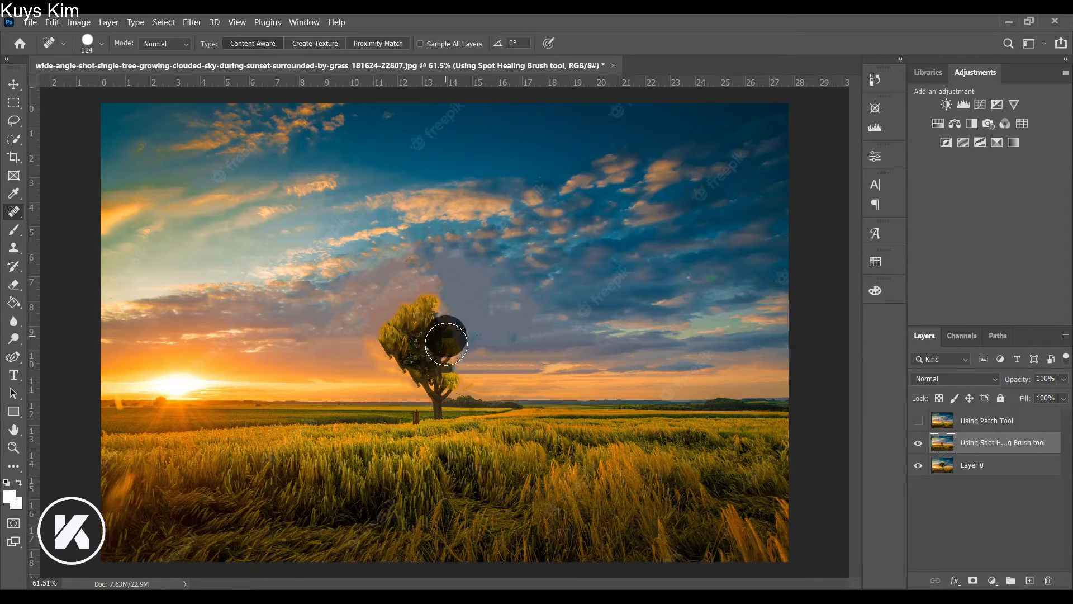
{"action": "left_click", "coordinate": [446, 348]}
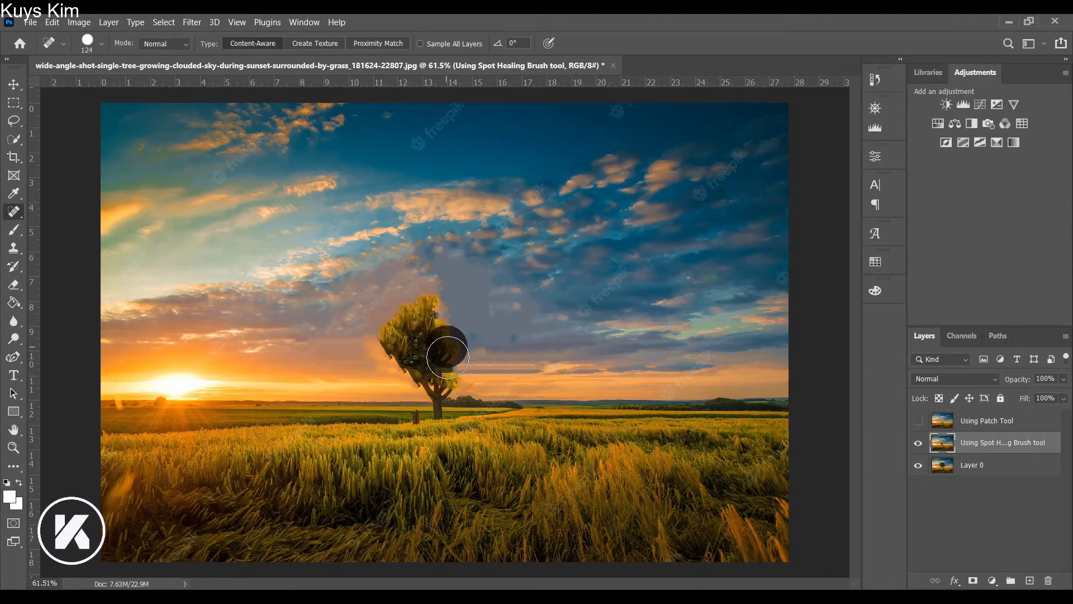
{"action": "left_click", "coordinate": [448, 356]}
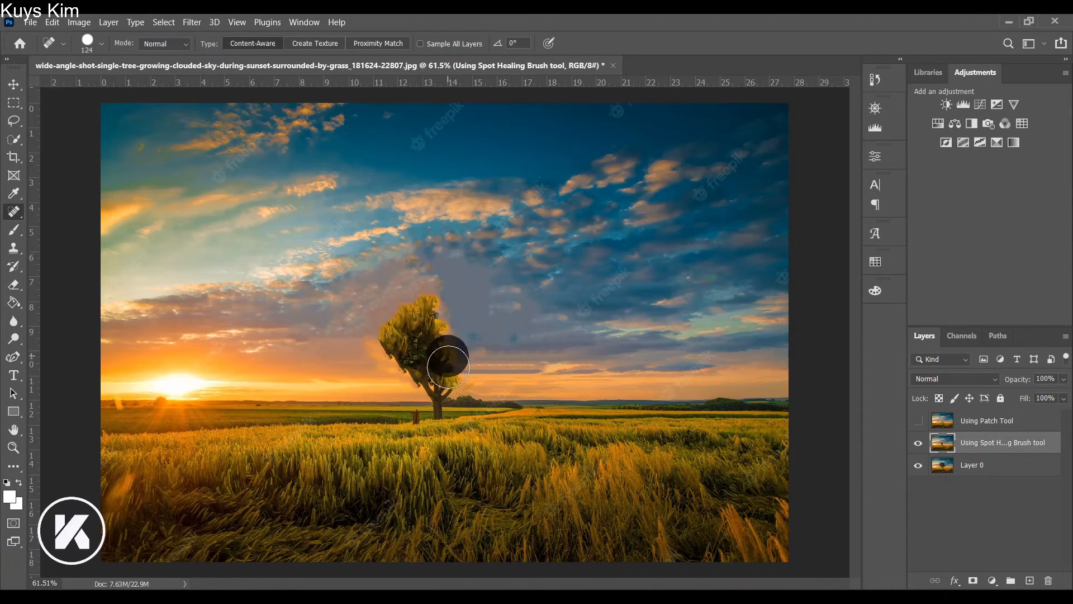
Heal the lower-right branches above the trunk and the crown's right edge back up to the peak.
{"action": "left_click", "coordinate": [448, 368]}
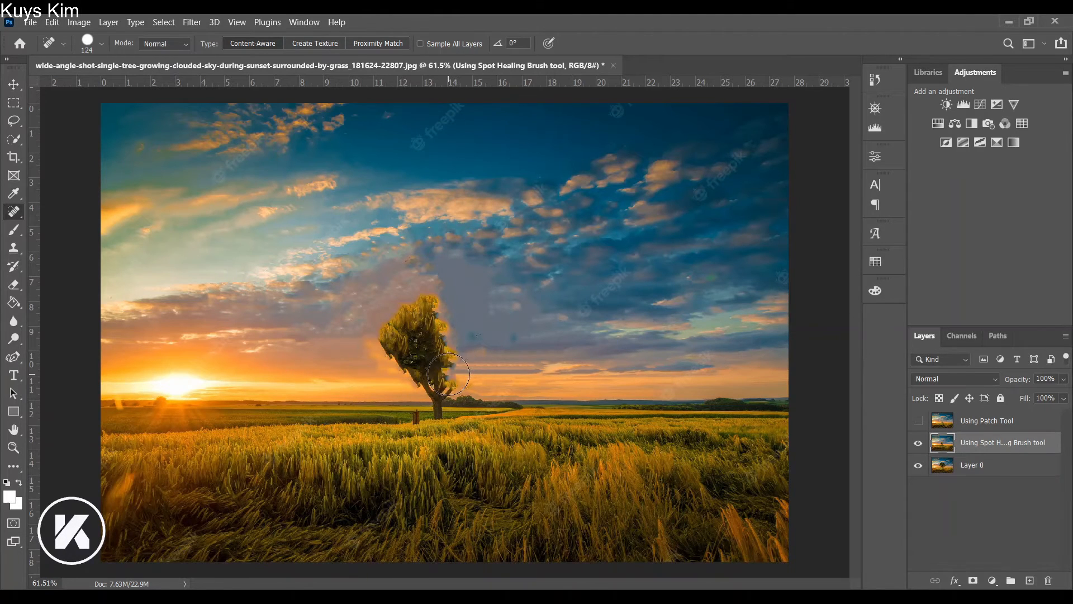
{"action": "left_click", "coordinate": [446, 378]}
{"action": "left_click", "coordinate": [442, 353]}
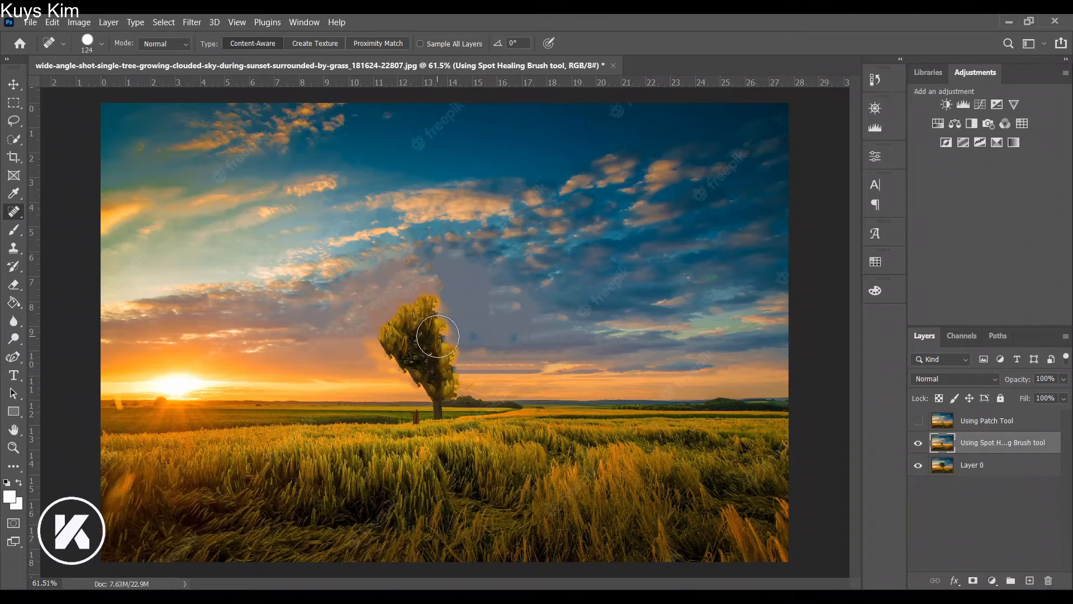
{"action": "left_click", "coordinate": [436, 331]}
{"action": "left_click", "coordinate": [430, 309]}
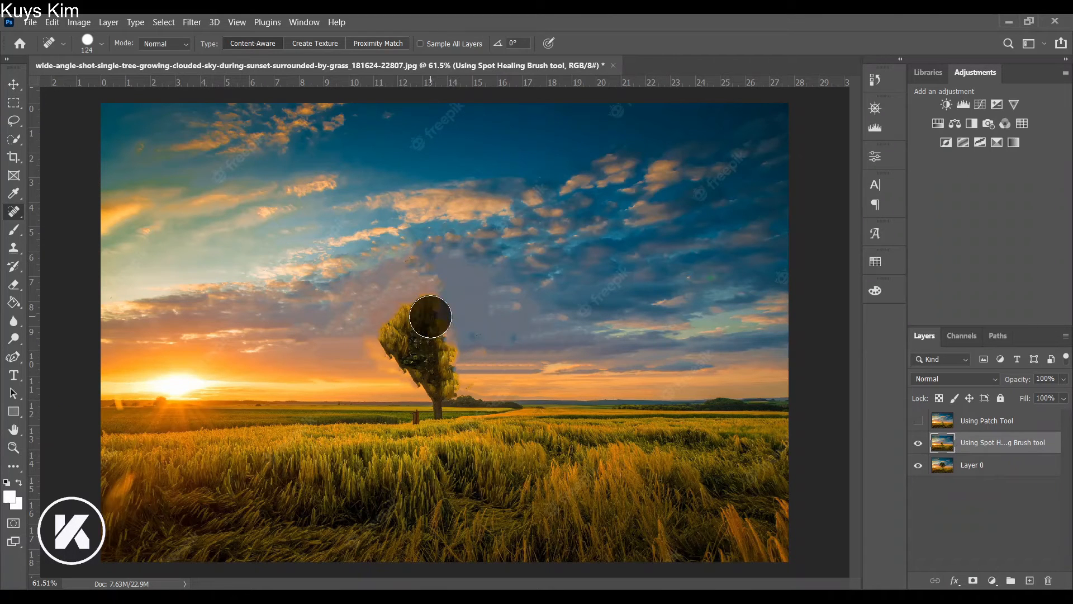
Remove the crown's left half with spot healing, from its upper-left edge down to the branches and back up.
{"action": "left_click", "coordinate": [407, 316]}
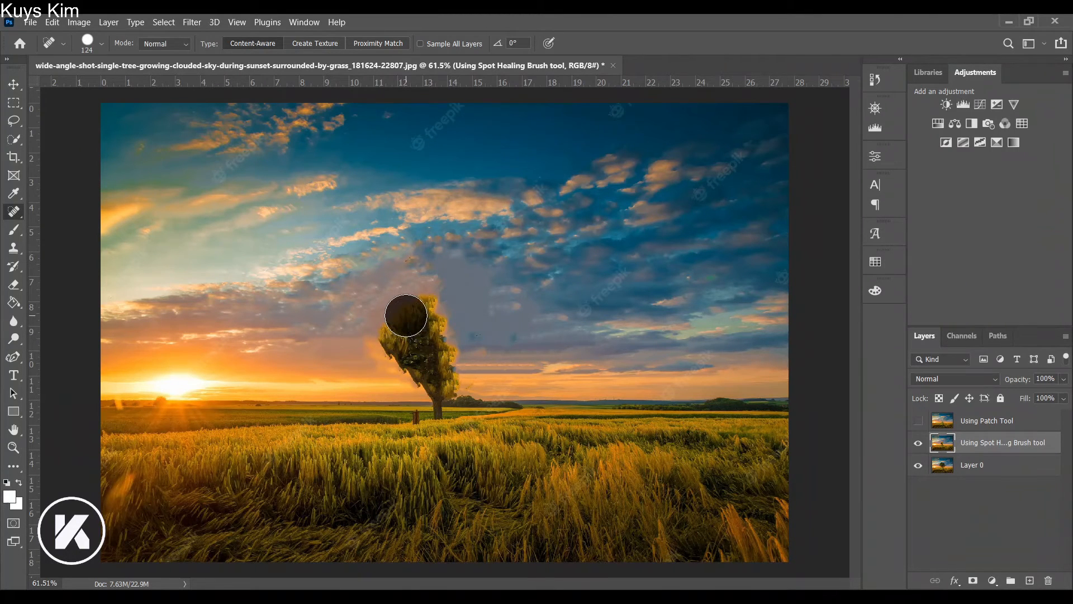
{"action": "left_click", "coordinate": [399, 331]}
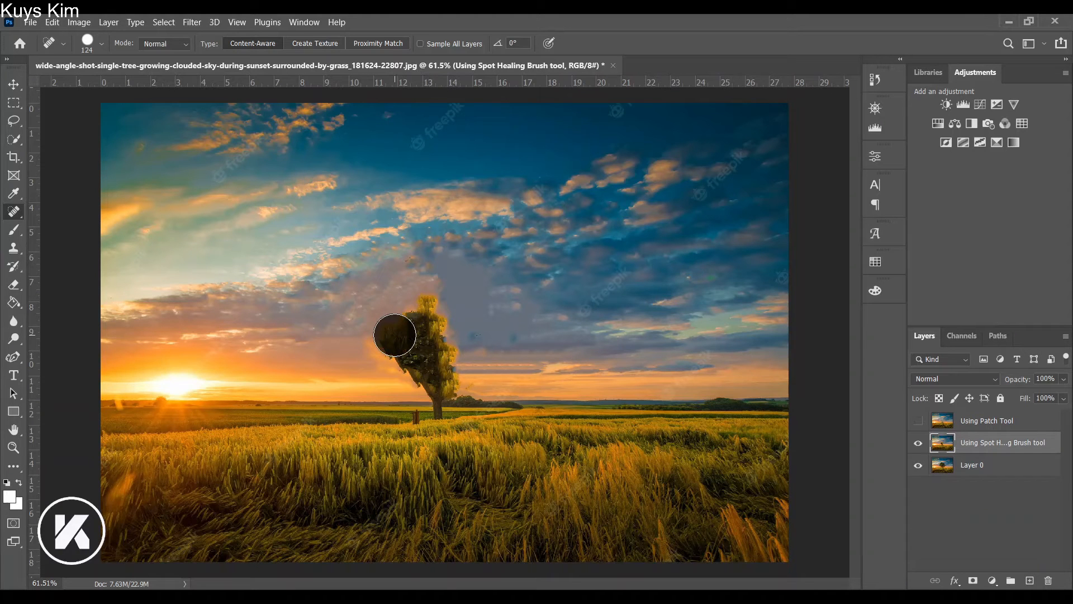
{"action": "left_click", "coordinate": [397, 346]}
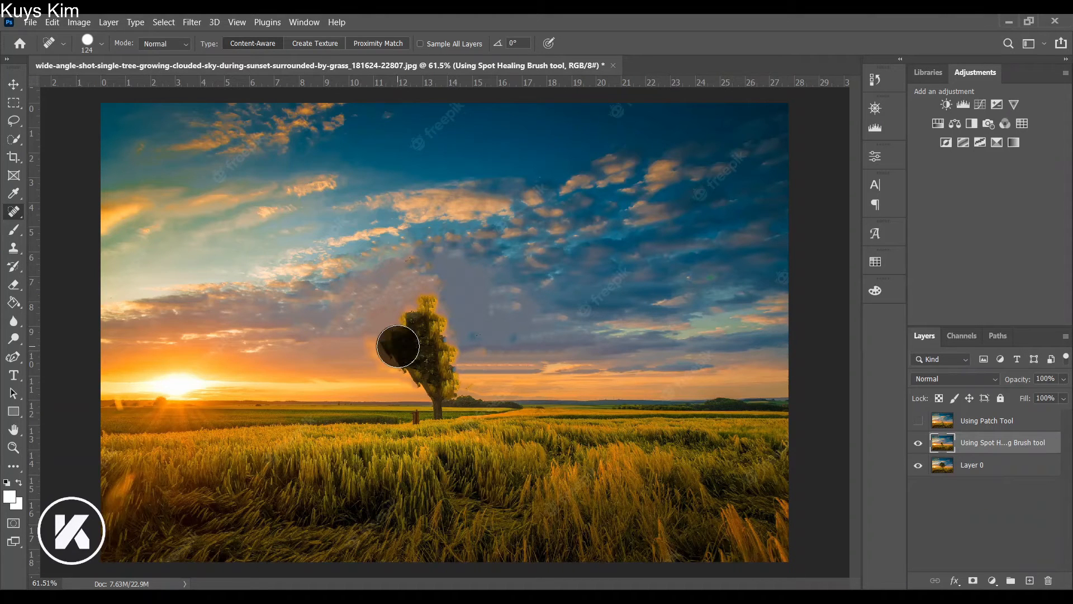
{"action": "left_click", "coordinate": [403, 351]}
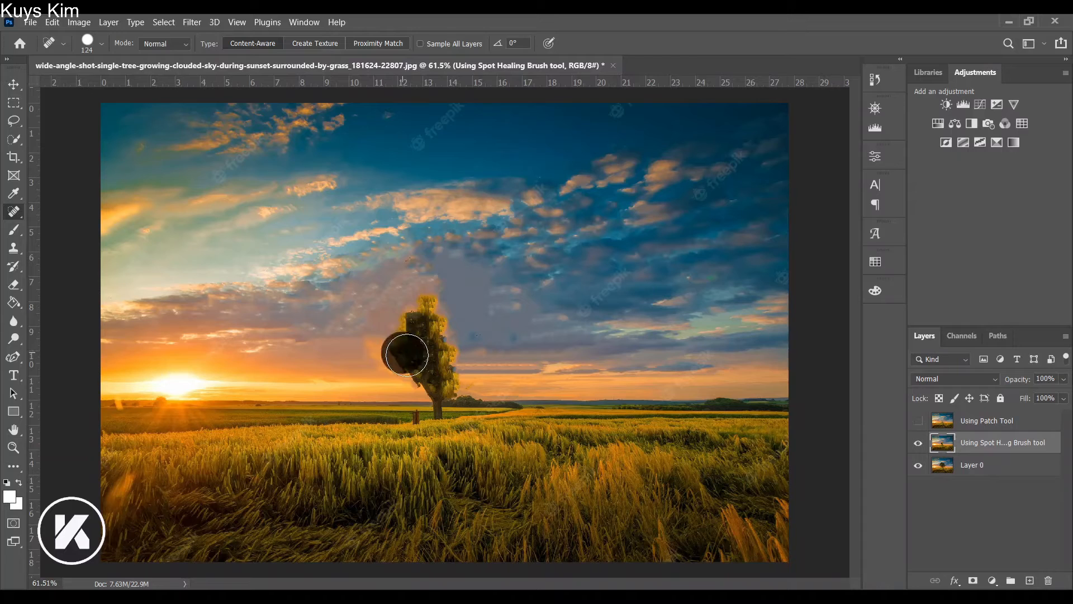
{"action": "left_click", "coordinate": [411, 361]}
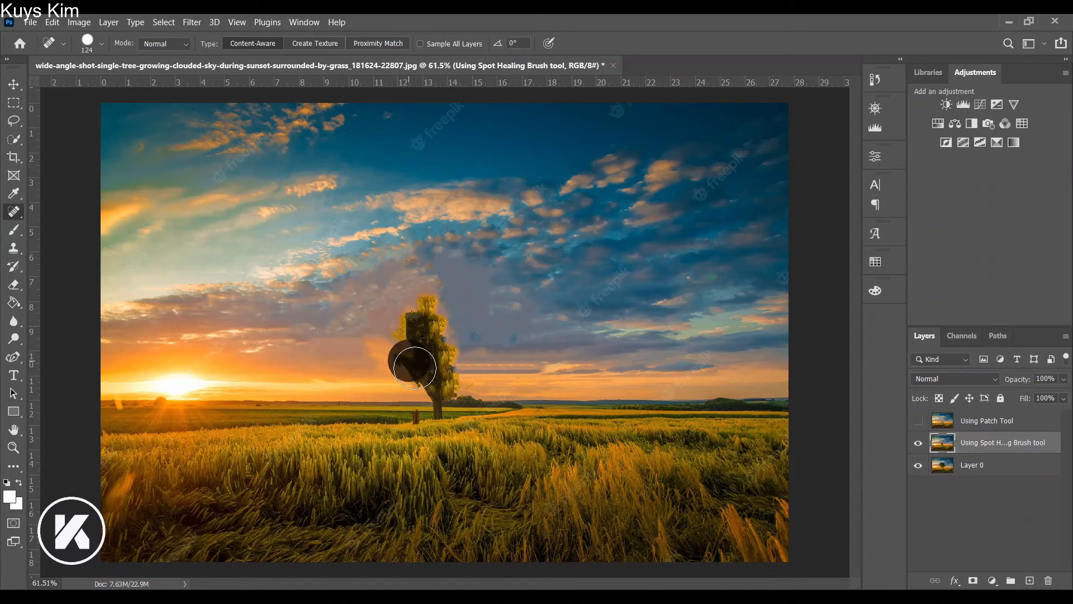
{"action": "left_click_drag", "start_coordinate": [420, 371], "coordinate": [408, 340]}
{"action": "left_click", "coordinate": [408, 338]}
{"action": "left_click", "coordinate": [412, 321]}
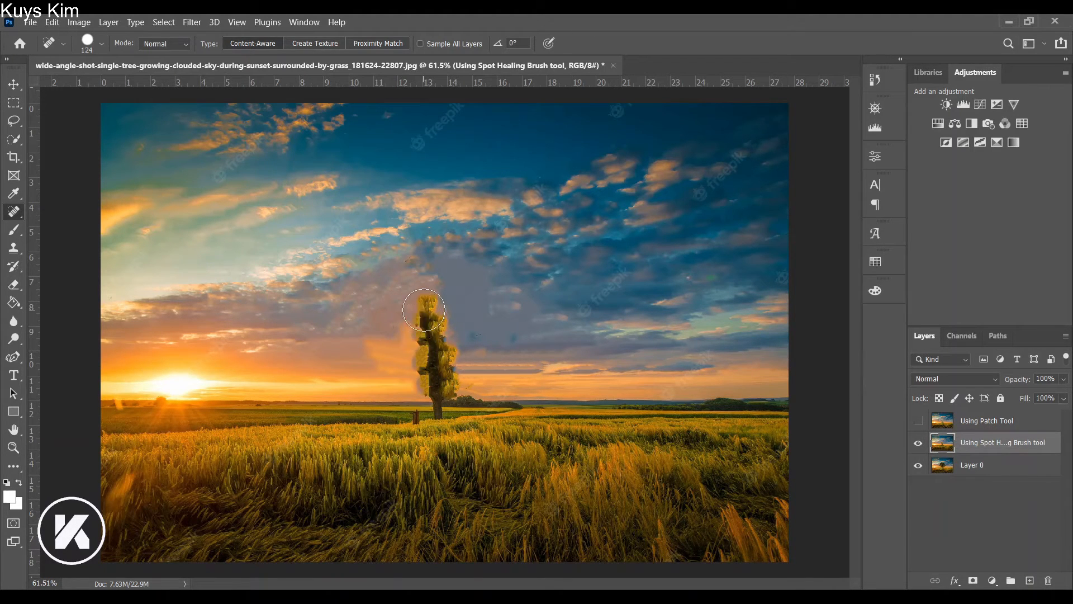
Spot-heal the remaining narrow column of foliage from its top down to the trunk.
{"action": "left_click", "coordinate": [424, 308]}
{"action": "left_click_drag", "start_coordinate": [430, 317], "coordinate": [434, 318]}
{"action": "left_click", "coordinate": [433, 324]}
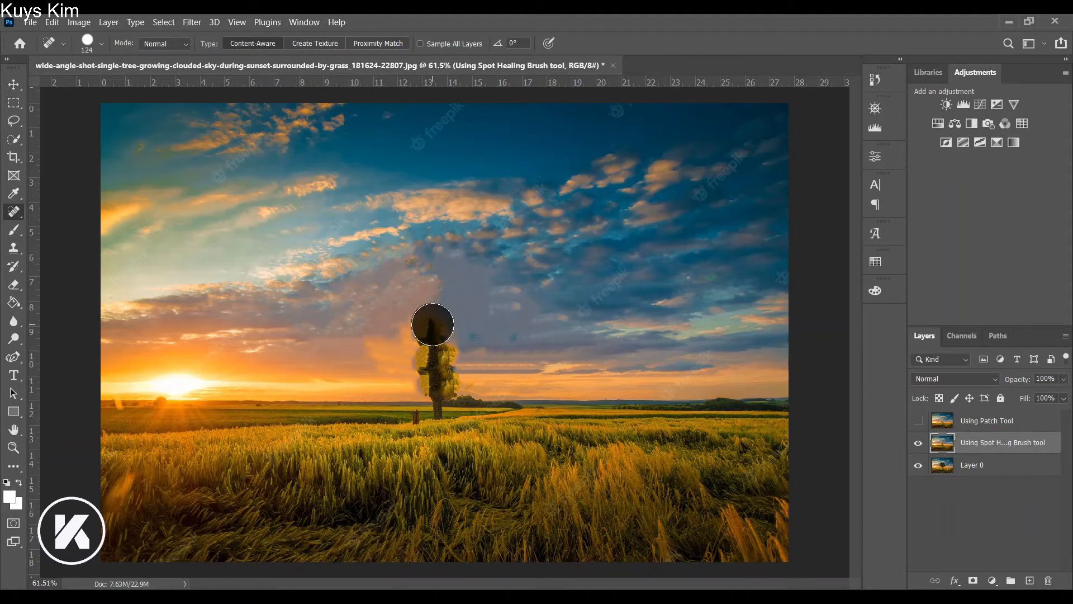
{"action": "left_click", "coordinate": [433, 328]}
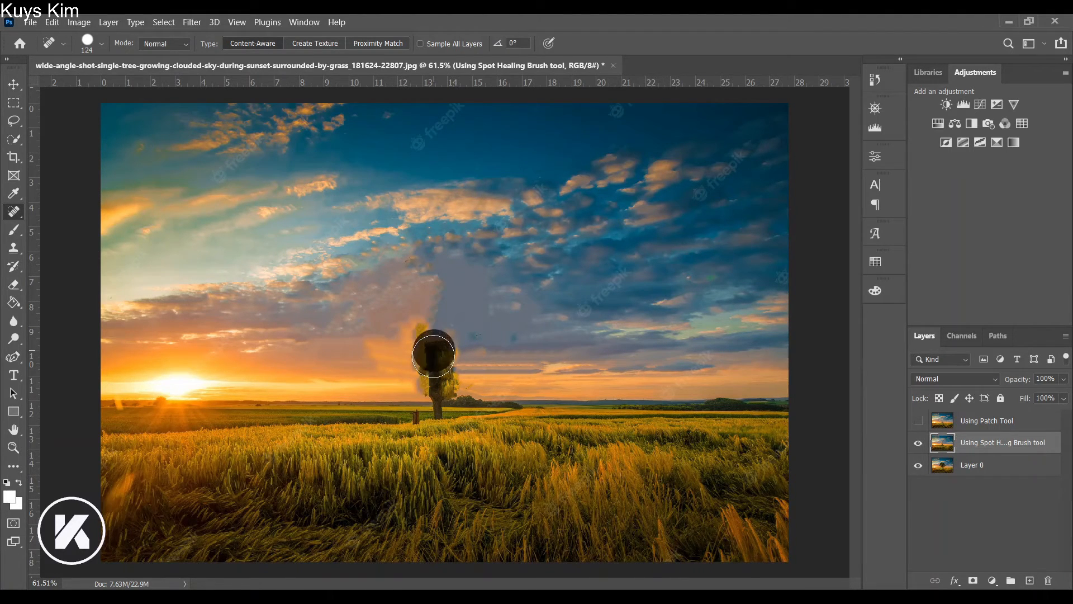
{"action": "left_click", "coordinate": [436, 366]}
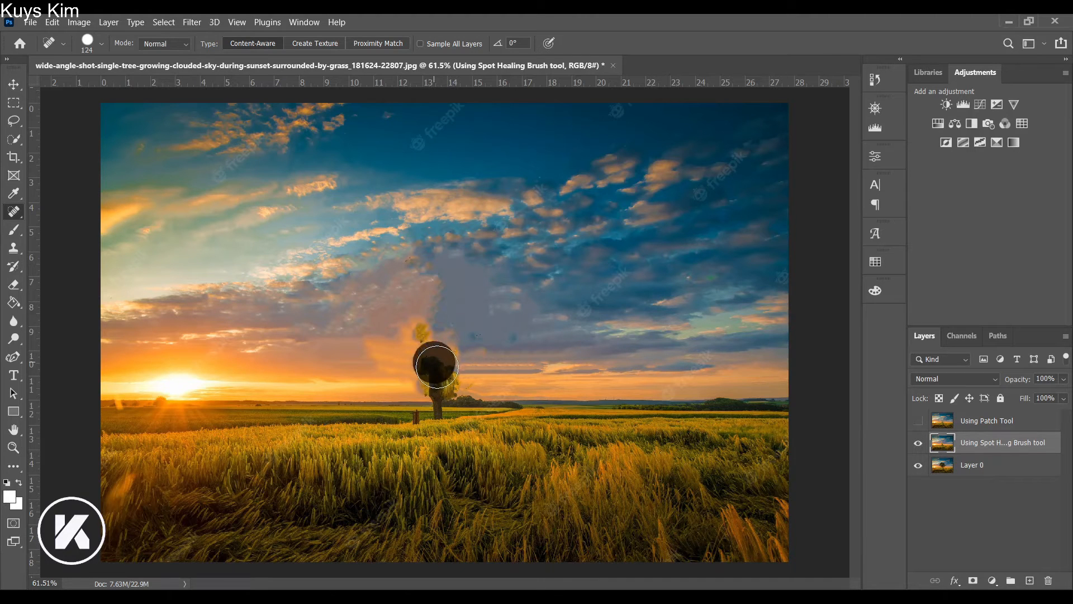
{"action": "left_click", "coordinate": [438, 377]}
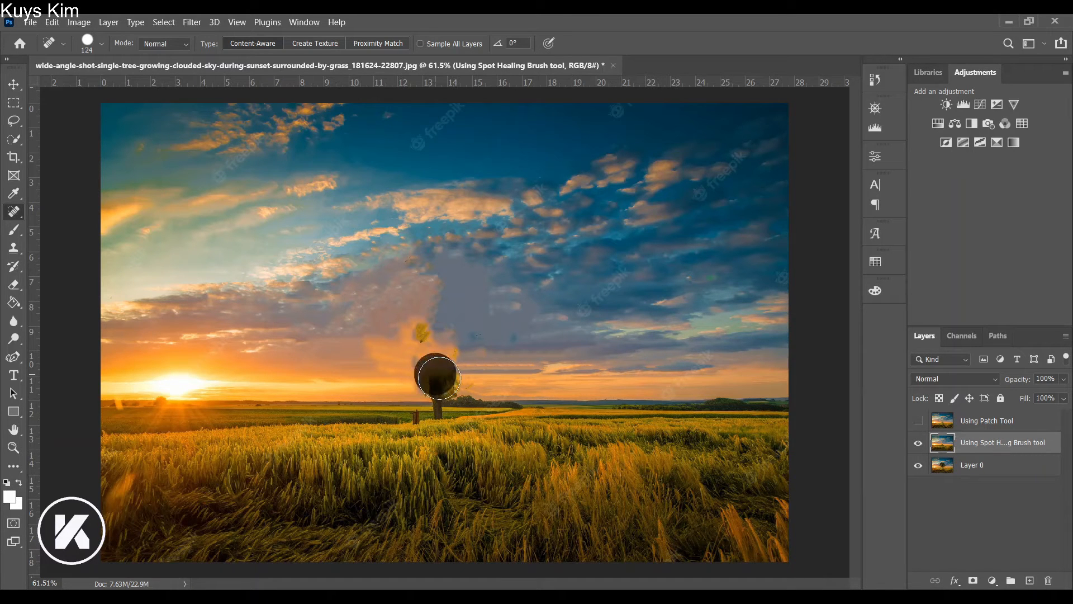
{"action": "left_click", "coordinate": [433, 380]}
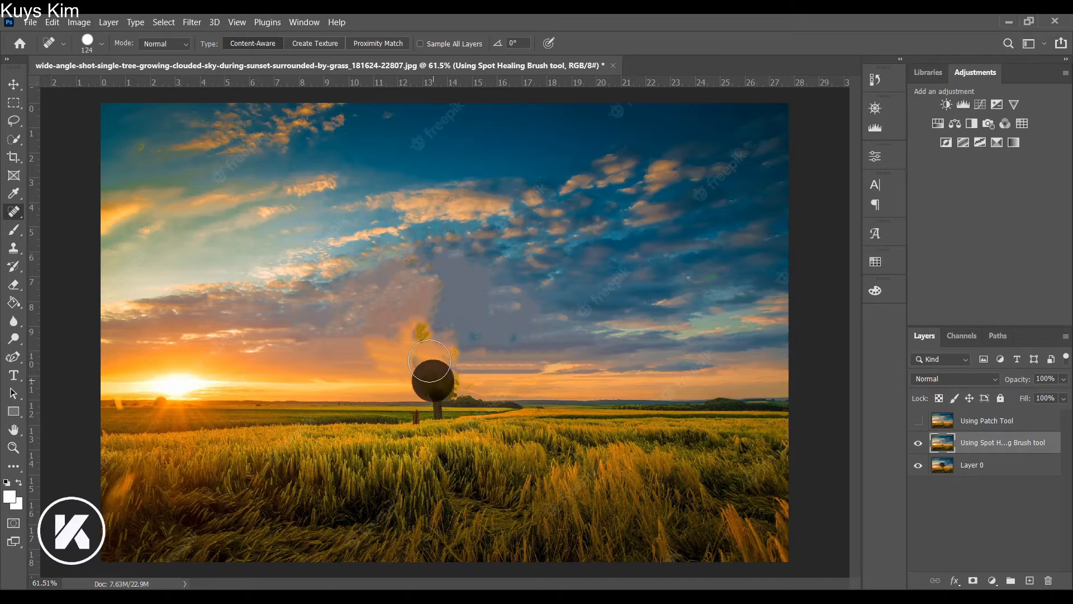
Heal the stray leaf patch in the sky, the smudge below it and the leaves just above the trunk stump.
{"action": "left_click", "coordinate": [420, 336]}
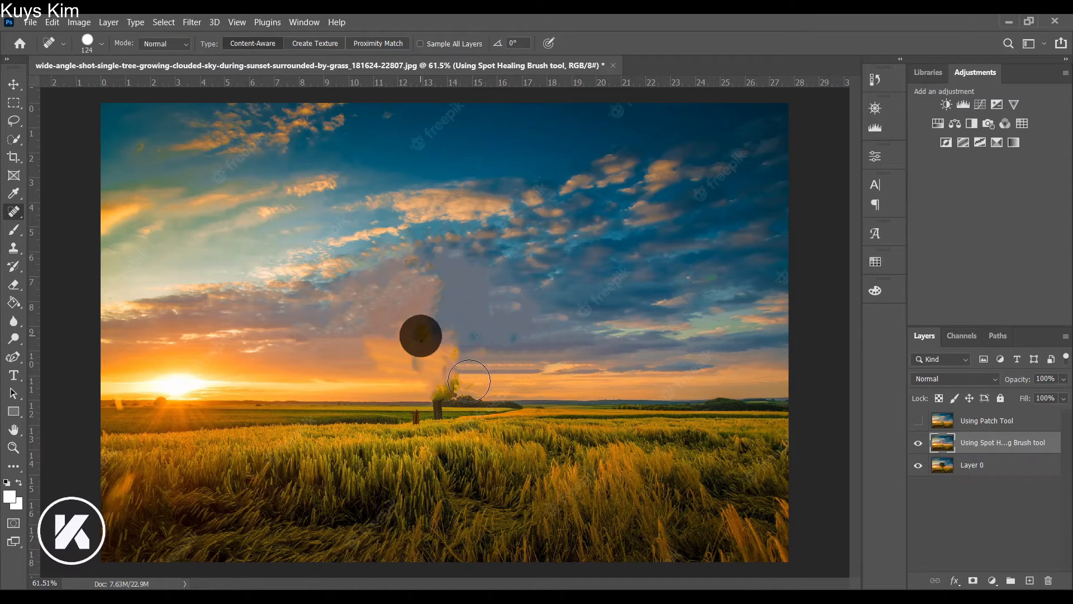
{"action": "left_click", "coordinate": [414, 361]}
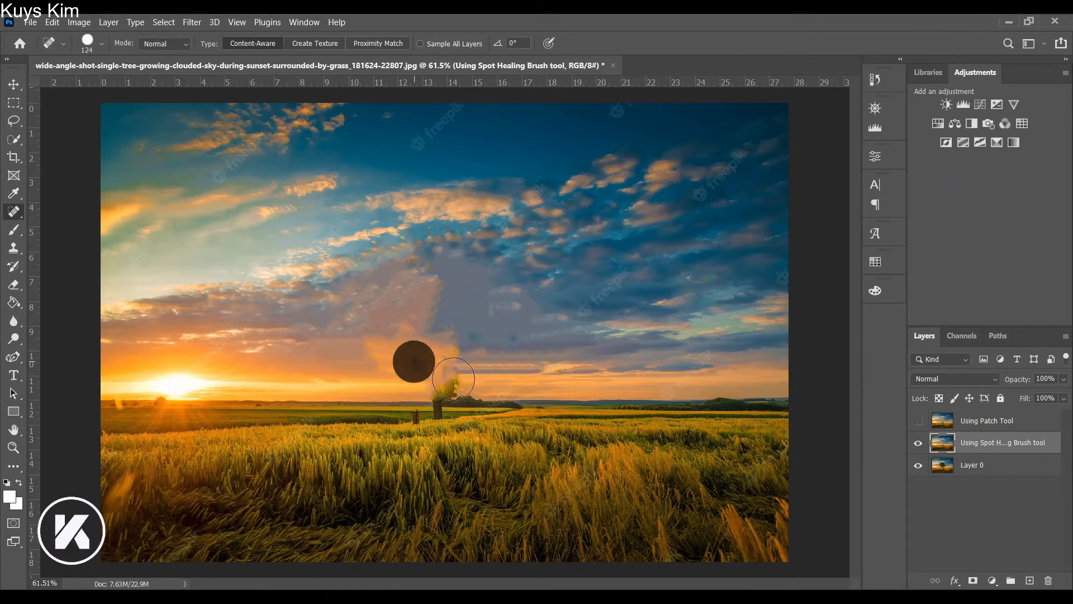
{"action": "left_click", "coordinate": [444, 375]}
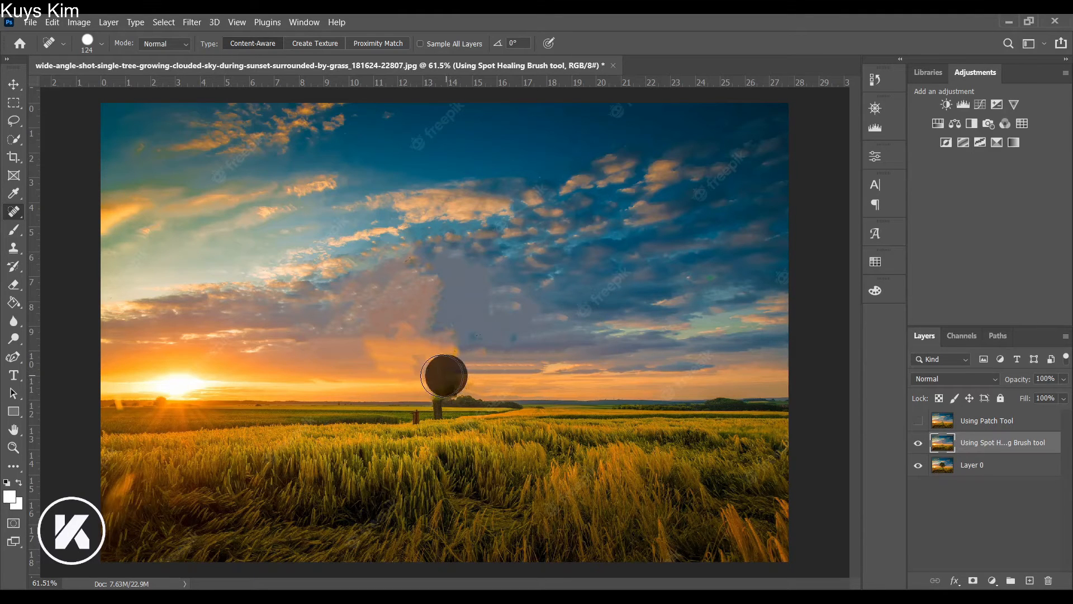
{"action": "left_click", "coordinate": [438, 380]}
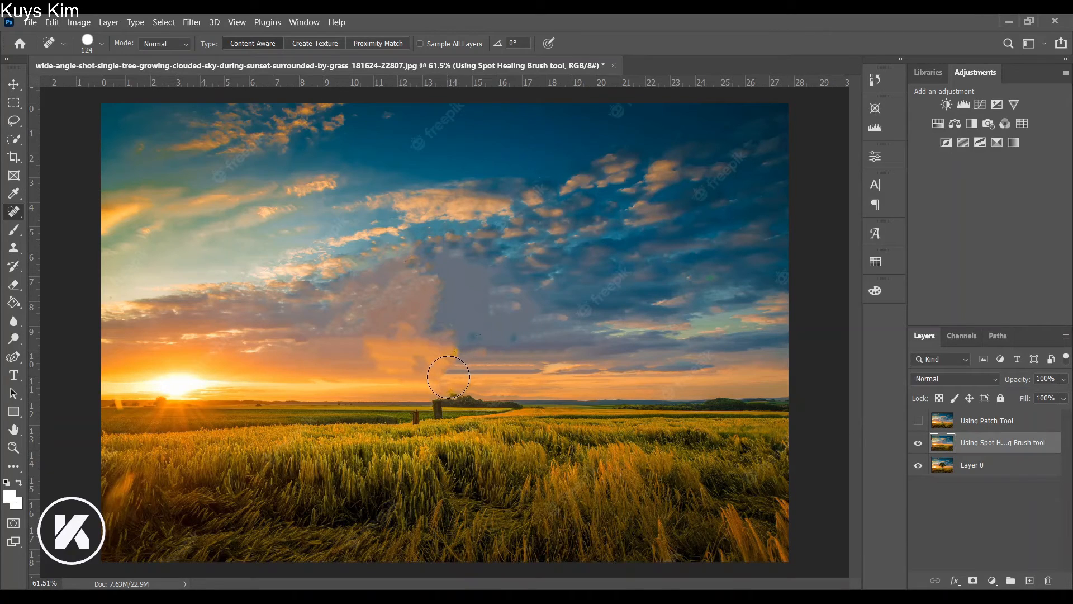
{"action": "left_click", "coordinate": [447, 377]}
{"action": "left_click", "coordinate": [436, 379]}
{"action": "left_click", "coordinate": [437, 378]}
Reduce the healing brush size to 9 px and spot-heal the left edge of the trunk stump.
{"action": "right_click", "coordinate": [444, 360]}
{"action": "left_click_drag", "start_coordinate": [482, 389], "coordinate": [467, 390]}
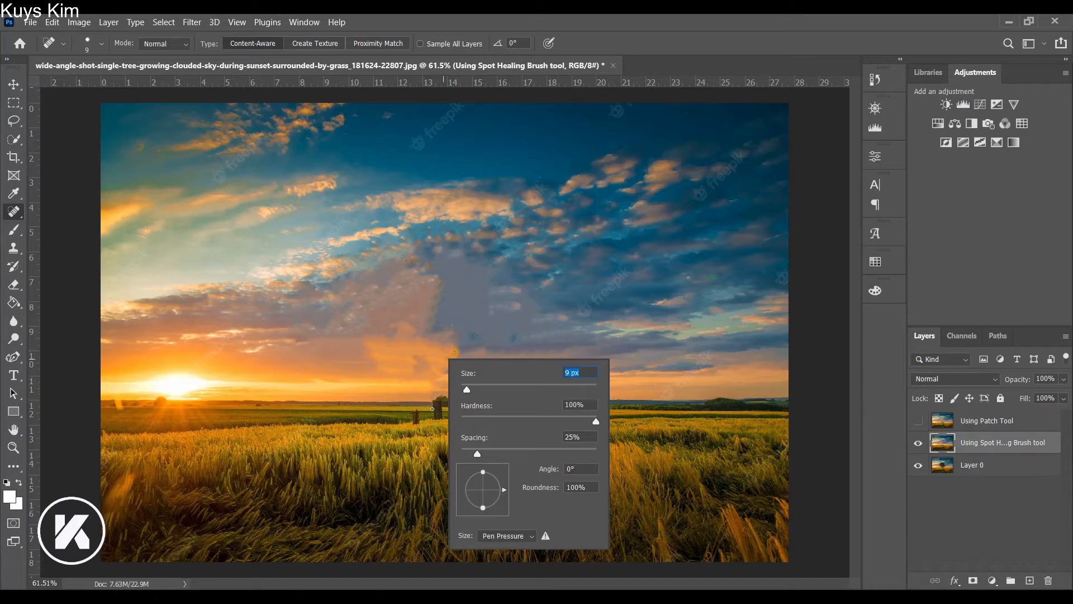
{"action": "left_click_drag", "start_coordinate": [431, 408], "coordinate": [434, 408]}
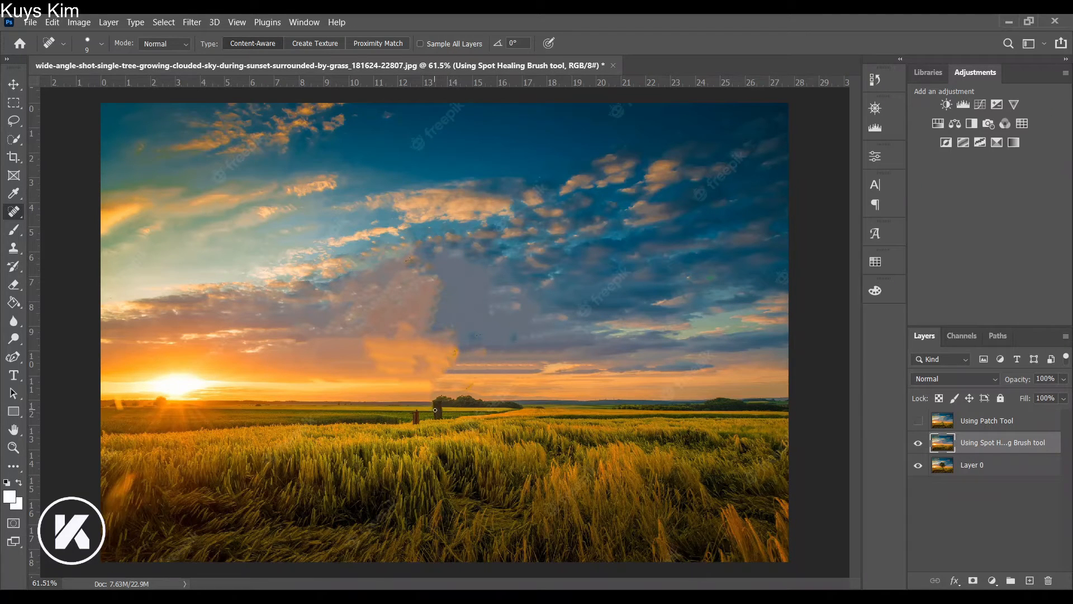
Set the healing brush size to 11 px and heal the lower part of the trunk stump down to the grass.
{"action": "right_click", "coordinate": [443, 315]}
{"action": "left_click_drag", "start_coordinate": [468, 339], "coordinate": [466, 343]}
{"action": "left_click_drag", "start_coordinate": [431, 409], "coordinate": [439, 410]}
{"action": "left_click_drag", "start_coordinate": [432, 414], "coordinate": [434, 417]}
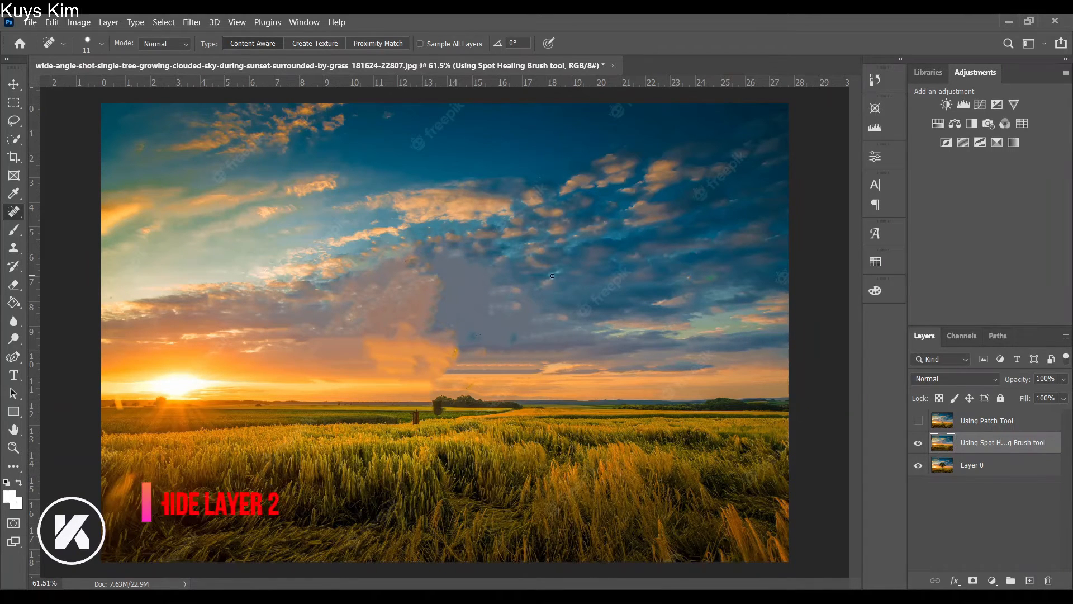
Hide the spot-healed layer and rename Layer 0 as "Using Stamp Tool".
{"action": "key", "text": "v"}
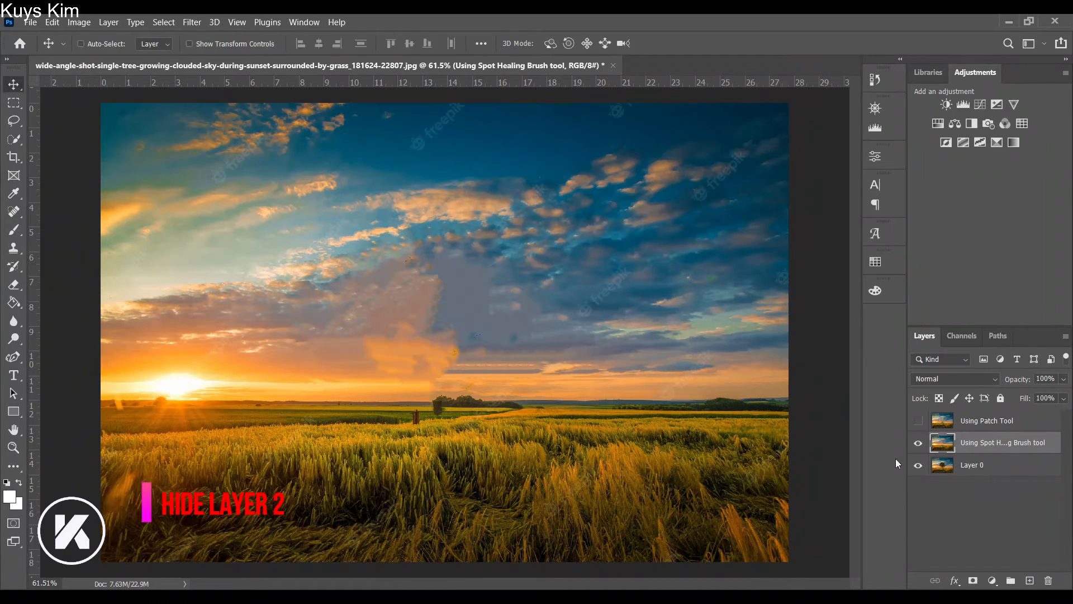
{"action": "left_click", "coordinate": [918, 442]}
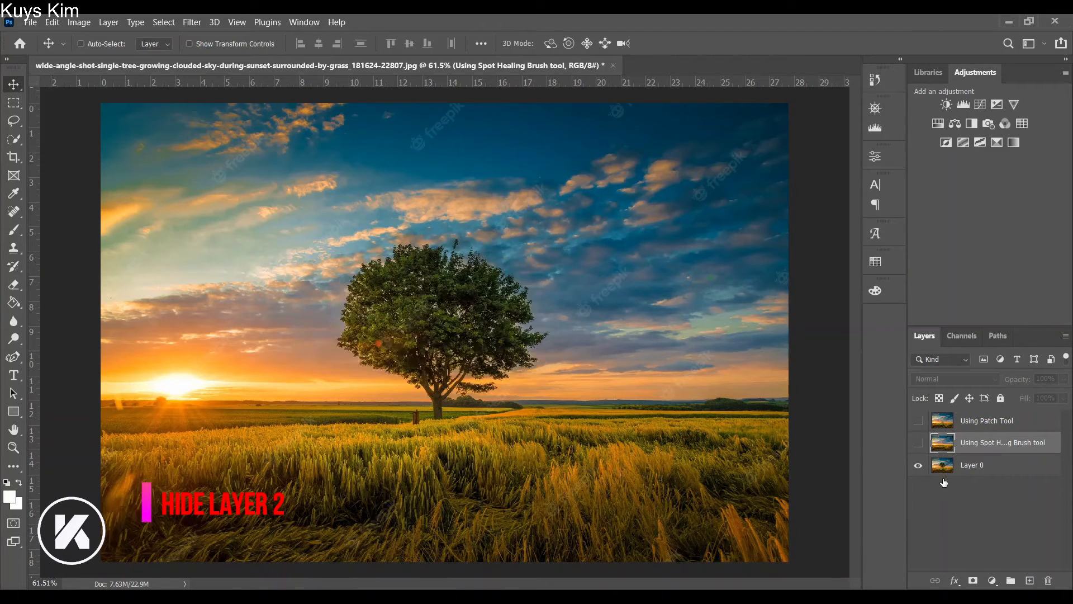
{"action": "double_click", "coordinate": [967, 466]}
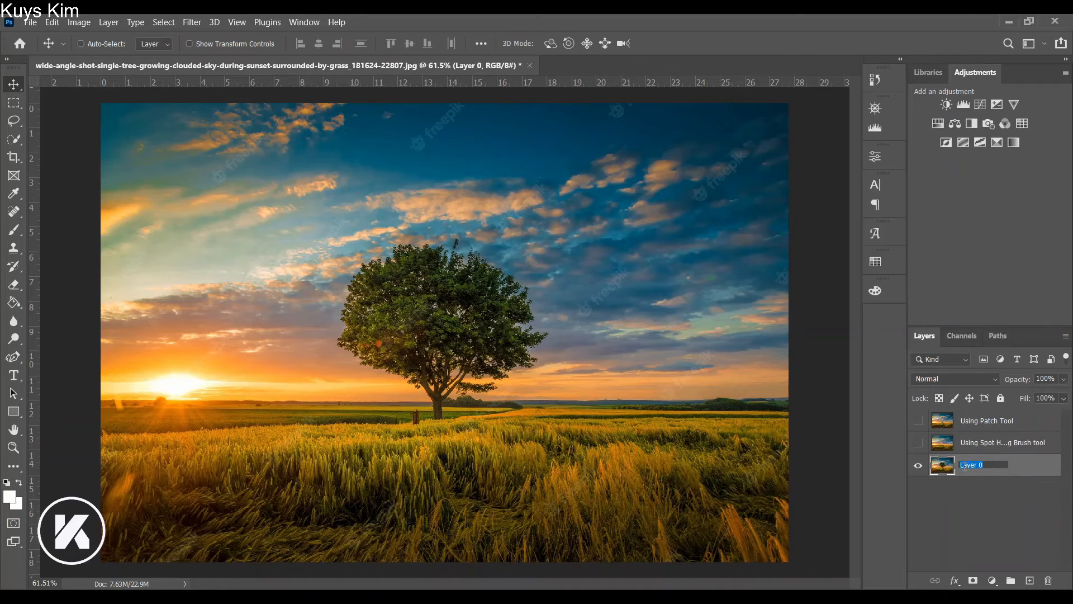
{"action": "type", "text": "Using"}
{"action": "type", "text": " Stamp"}
{"action": "type", "text": " Tool"}
{"action": "key", "text": "Return"}
{"action": "left_click", "coordinate": [933, 538]}
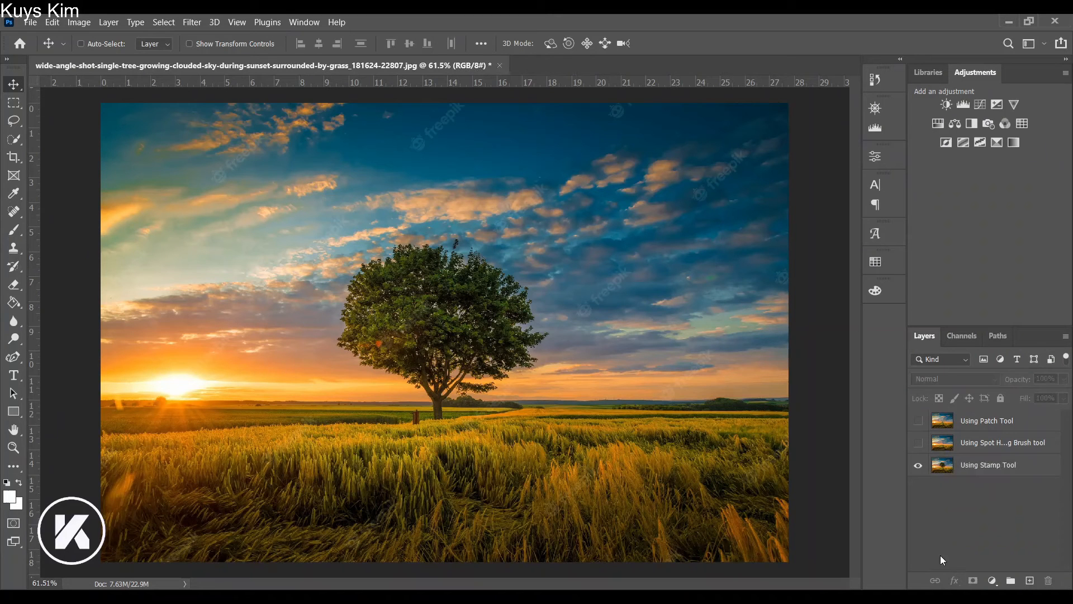
Choose the Clone Stamp Tool and rename the visible tree layer as "Using Clone Stamp Tool".
{"action": "left_click", "coordinate": [14, 249]}
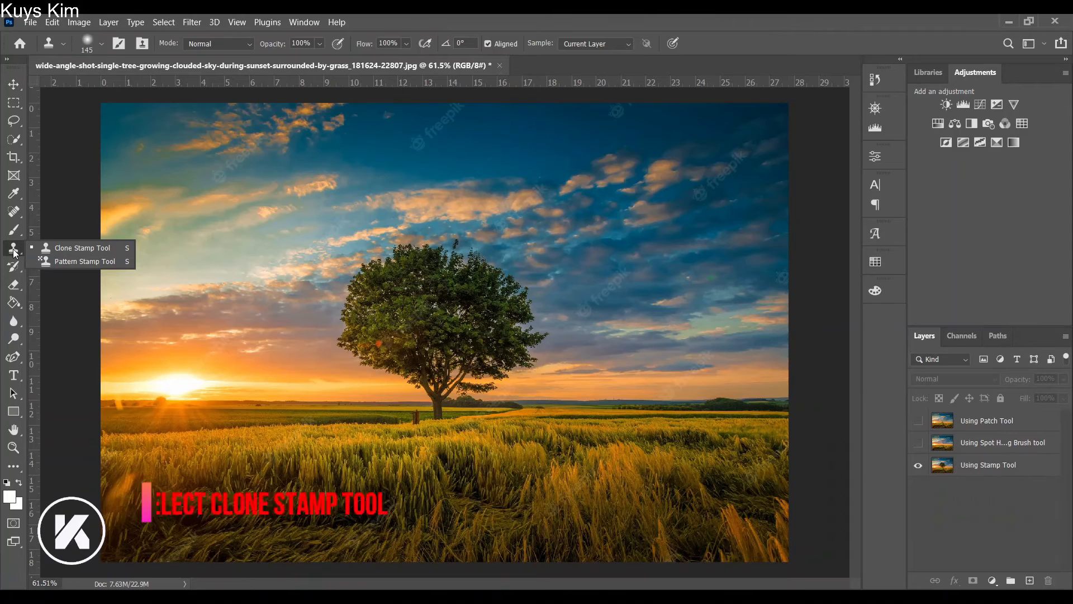
{"action": "left_click", "coordinate": [56, 248]}
{"action": "double_click", "coordinate": [987, 465]}
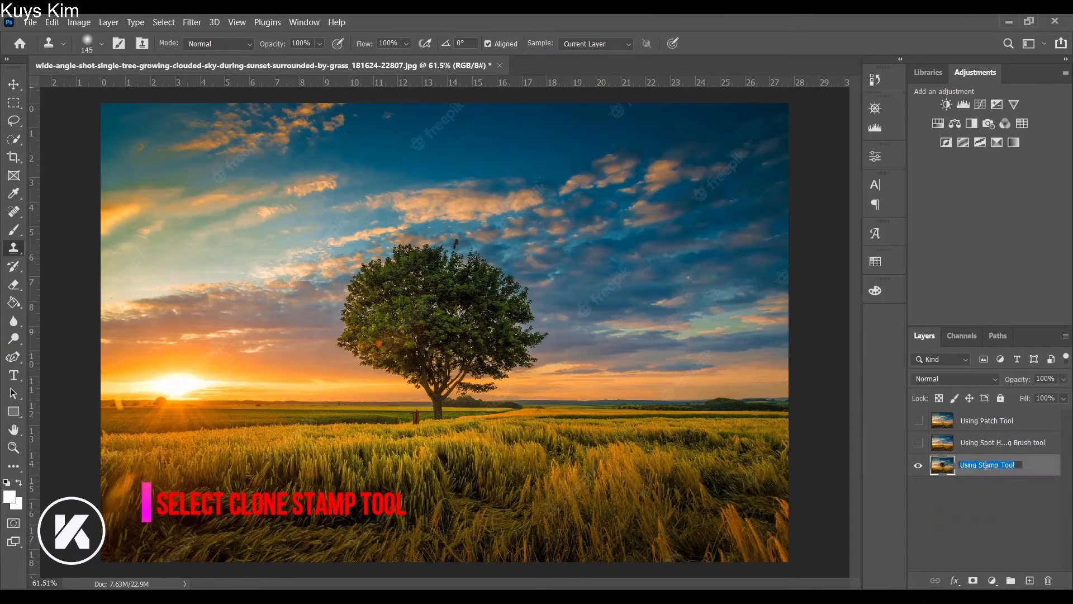
{"action": "type", "text": "Clone"}
{"action": "key", "text": "Return"}
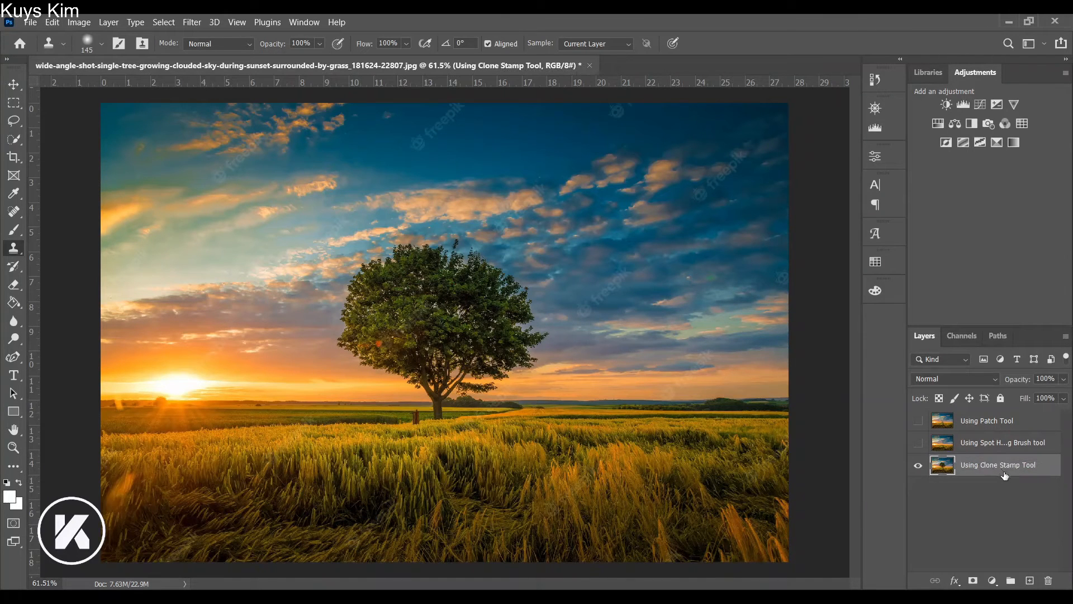
{"action": "left_click", "coordinate": [1013, 512]}
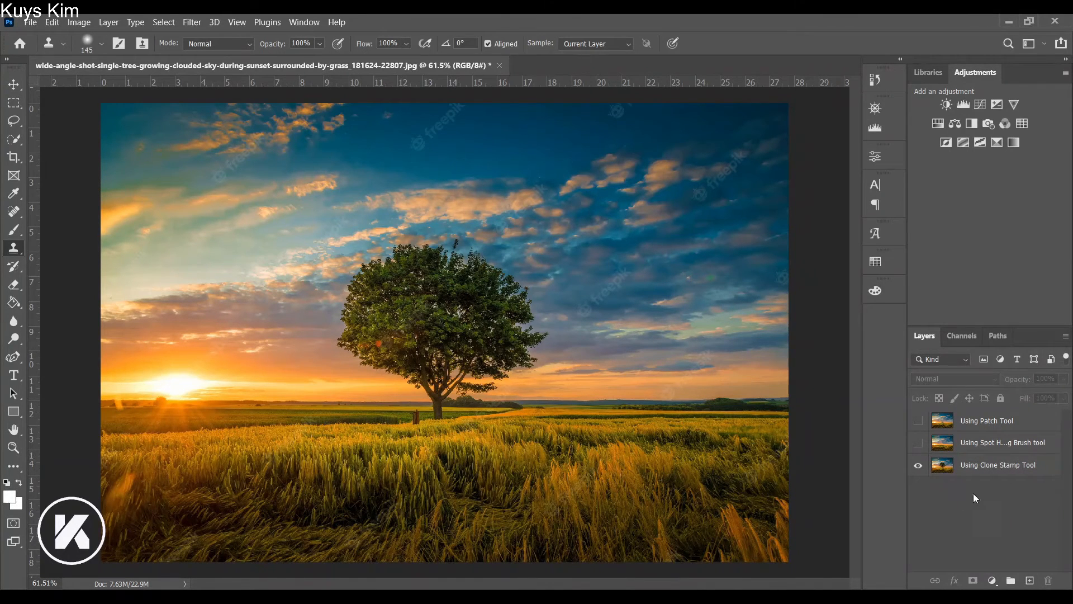
Add an empty layer above "Using Clone Stamp Tool" and reselect the "Using Clone Stamp Tool" layer.
{"action": "left_click", "coordinate": [1001, 470]}
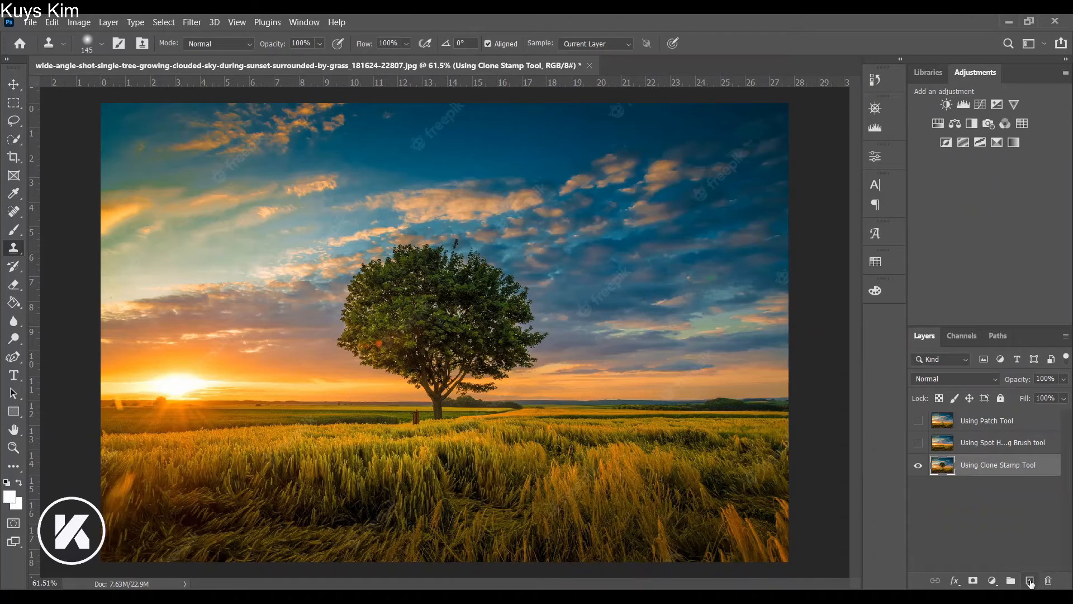
{"action": "left_click", "coordinate": [1030, 581]}
{"action": "left_click", "coordinate": [987, 524]}
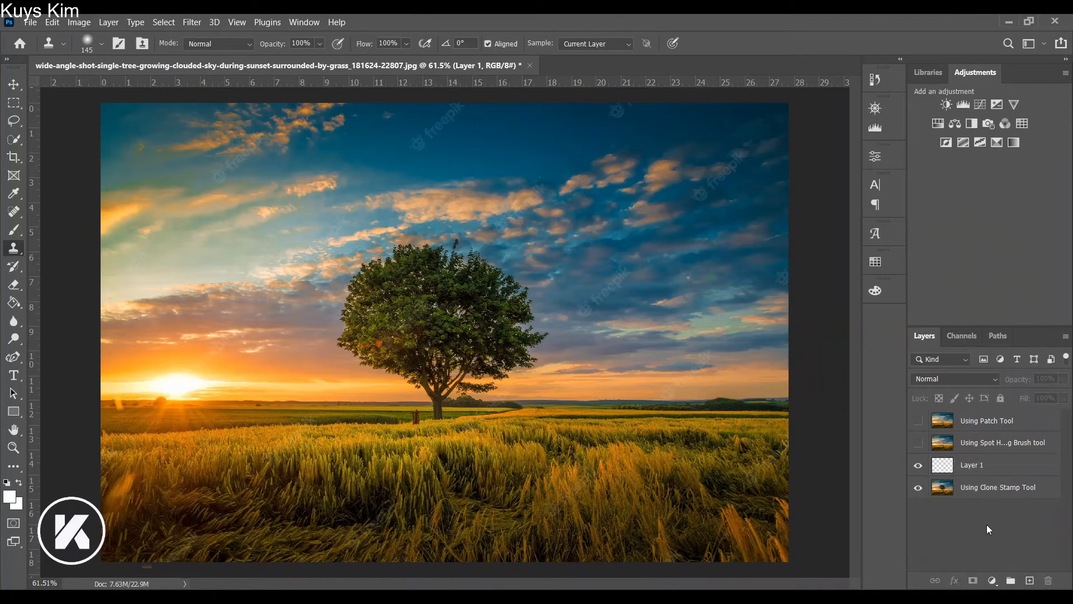
{"action": "left_click", "coordinate": [984, 490]}
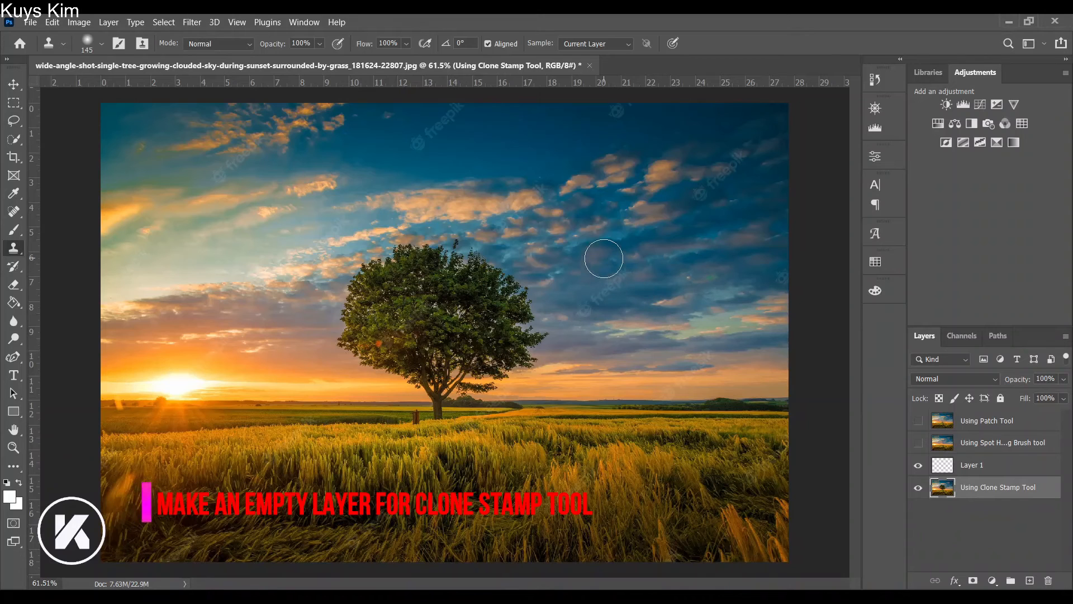
Set the Clone Stamp brush size to 161 px.
{"action": "right_click", "coordinate": [606, 295]}
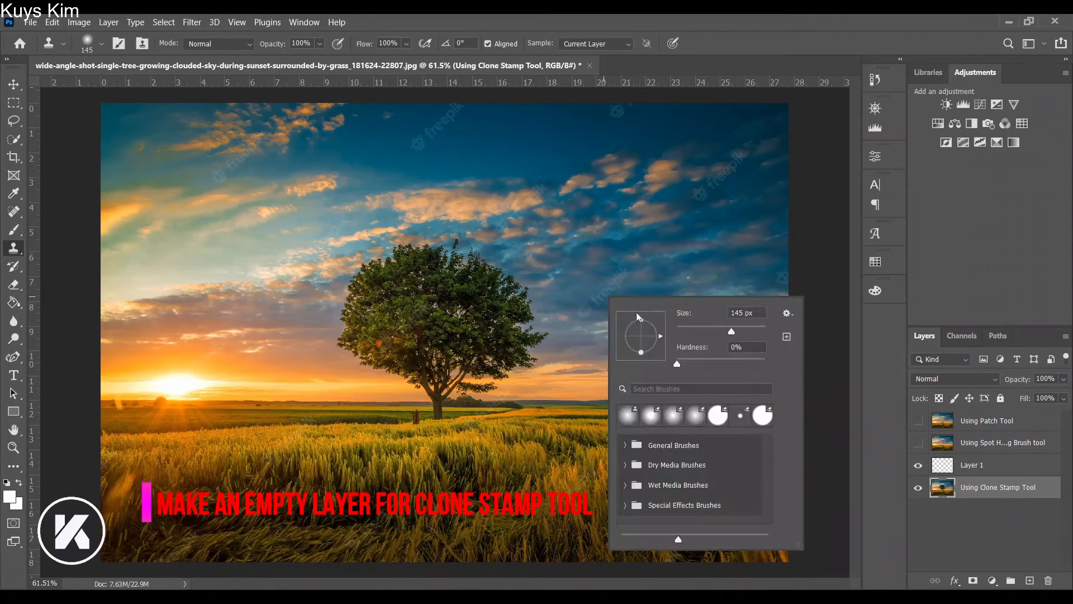
{"action": "left_click_drag", "start_coordinate": [732, 332], "coordinate": [736, 332]}
{"action": "left_click", "coordinate": [639, 261]}
{"action": "left_click", "coordinate": [639, 261]}
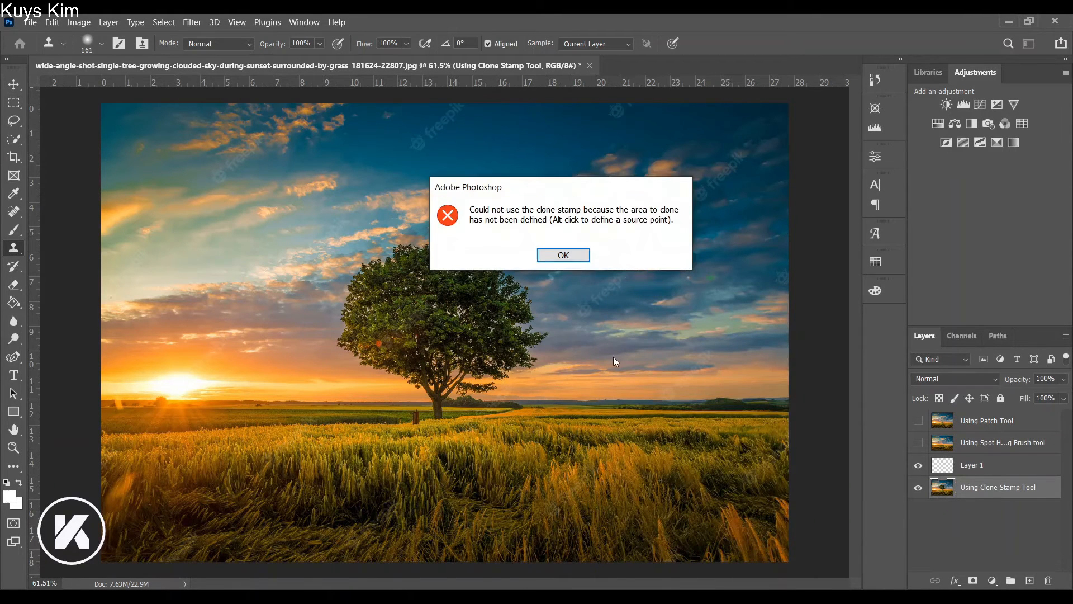
{"action": "left_click", "coordinate": [561, 255]}
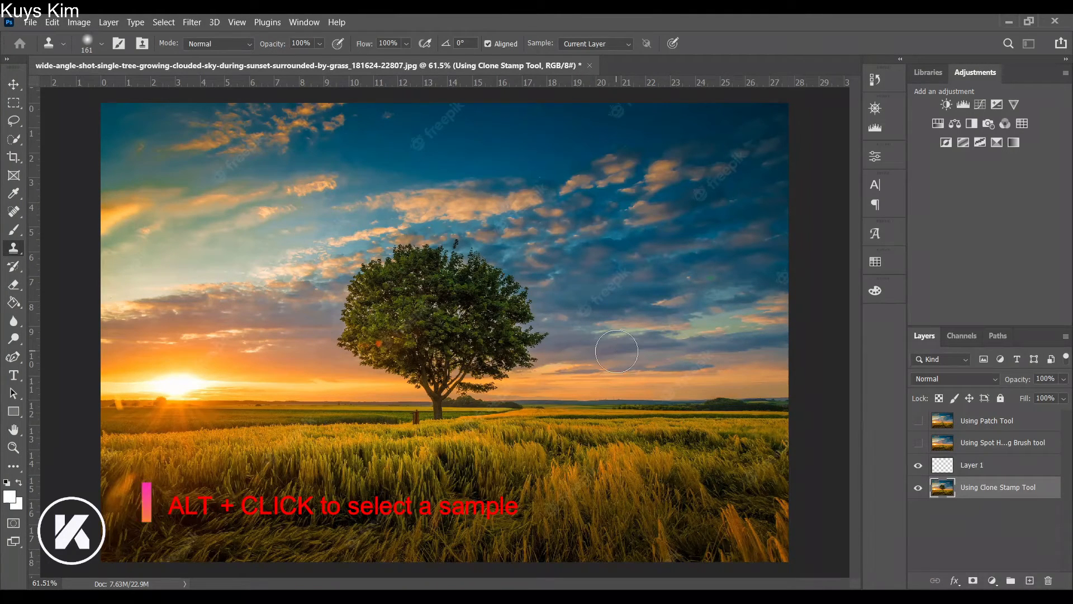
Clone the sky right of the tree over the crown's right part and lower right branches on Layer 1.
{"action": "left_click", "coordinate": [1026, 470]}
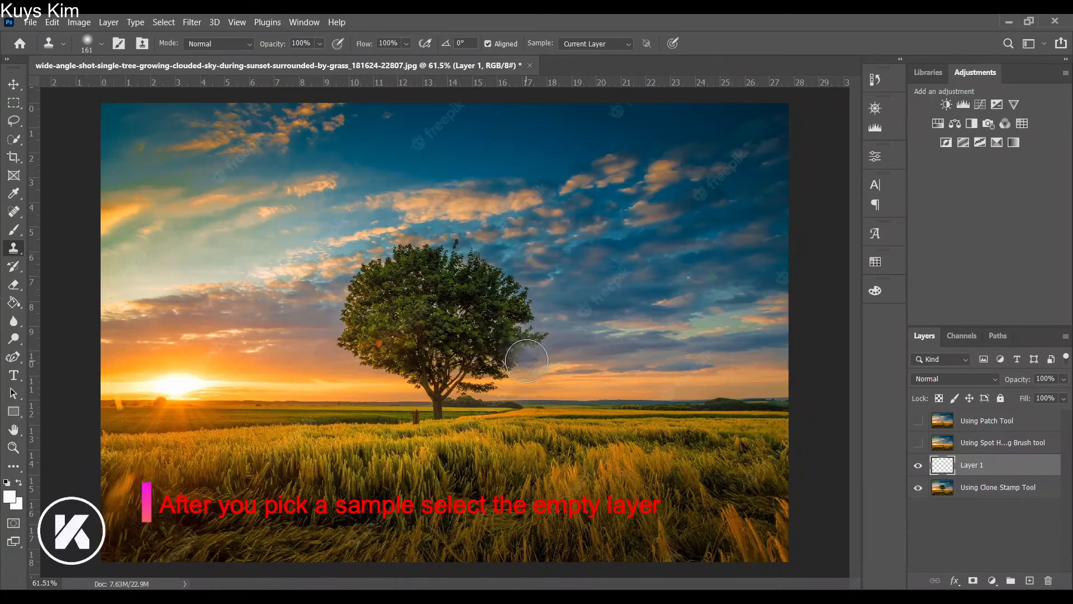
{"action": "mouse_move", "coordinate": [535, 358]}
{"action": "left_mouse_down"}
{"action": "mouse_move", "coordinate": [516, 356]}
{"action": "mouse_move", "coordinate": [550, 334]}
{"action": "mouse_move", "coordinate": [512, 335]}
{"action": "mouse_move", "coordinate": [550, 311]}
{"action": "mouse_move", "coordinate": [503, 307]}
{"action": "mouse_move", "coordinate": [537, 282]}
{"action": "mouse_move", "coordinate": [494, 281]}
{"action": "mouse_move", "coordinate": [527, 263]}
{"action": "mouse_move", "coordinate": [447, 263]}
{"action": "mouse_move", "coordinate": [464, 251]}
{"action": "mouse_move", "coordinate": [445, 250]}
{"action": "mouse_move", "coordinate": [531, 290]}
{"action": "mouse_move", "coordinate": [461, 293]}
{"action": "mouse_move", "coordinate": [544, 312]}
{"action": "mouse_move", "coordinate": [469, 317]}
{"action": "mouse_move", "coordinate": [544, 336]}
{"action": "mouse_move", "coordinate": [545, 357]}
{"action": "mouse_move", "coordinate": [467, 358]}
{"action": "mouse_move", "coordinate": [531, 366]}
{"action": "mouse_move", "coordinate": [500, 380]}
{"action": "mouse_move", "coordinate": [456, 372]}
{"action": "left_mouse_up"}
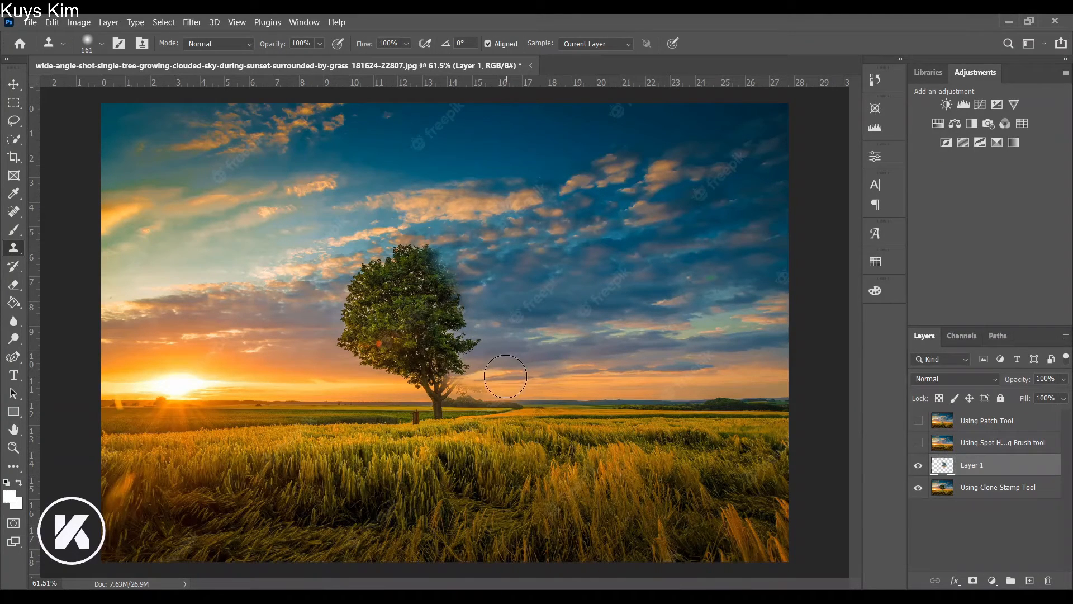
{"action": "mouse_move", "coordinate": [461, 372]}
{"action": "left_mouse_down"}
{"action": "mouse_move", "coordinate": [442, 371]}
{"action": "mouse_move", "coordinate": [436, 385]}
{"action": "left_mouse_up"}
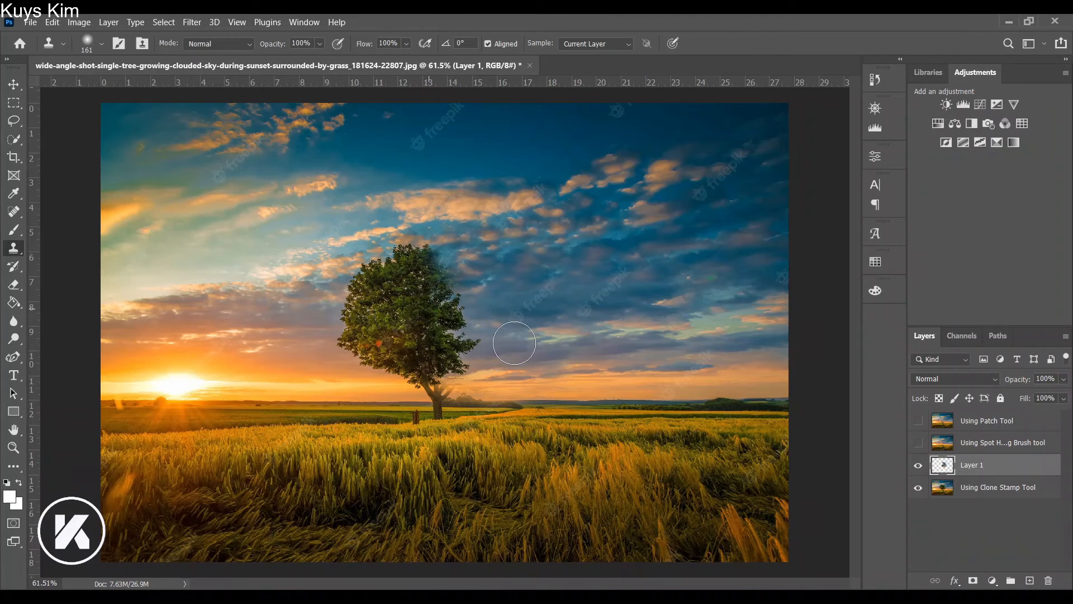
{"action": "left_click_drag", "start_coordinate": [444, 342], "coordinate": [438, 343]}
{"action": "left_click_drag", "start_coordinate": [495, 368], "coordinate": [423, 369]}
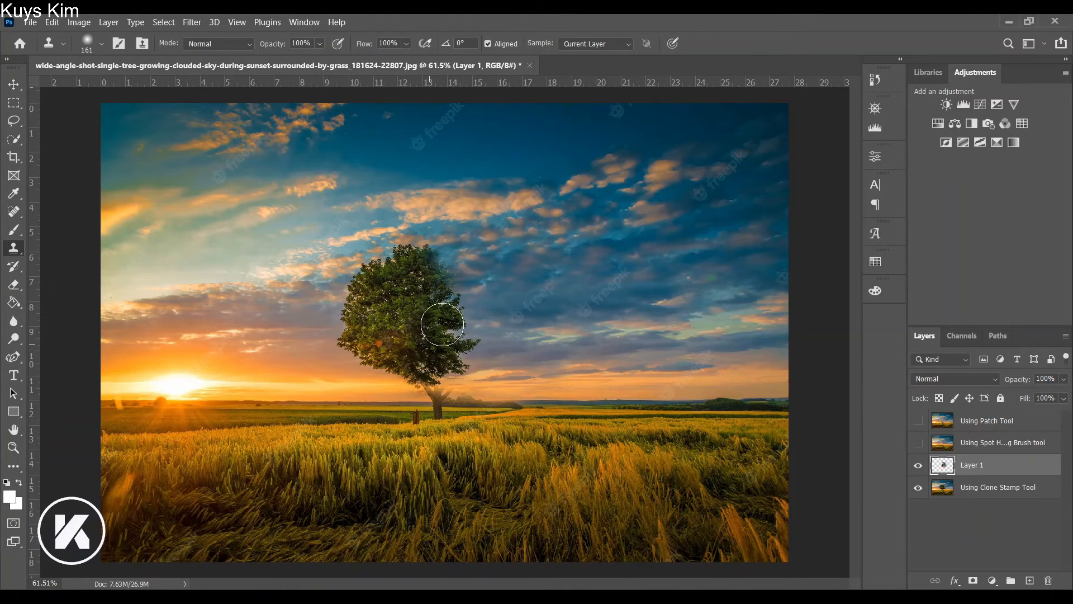
Clone over the crown's upper right edge, resampling the sky just beside the tree.
{"action": "mouse_move", "coordinate": [424, 269]}
{"action": "left_mouse_down"}
{"action": "mouse_move", "coordinate": [390, 245]}
{"action": "mouse_move", "coordinate": [473, 267]}
{"action": "mouse_move", "coordinate": [411, 274]}
{"action": "mouse_move", "coordinate": [500, 300]}
{"action": "mouse_move", "coordinate": [441, 303]}
{"action": "mouse_move", "coordinate": [449, 305]}
{"action": "left_mouse_up"}
{"action": "left_click", "coordinate": [510, 341], "text": "alt"}
{"action": "mouse_move", "coordinate": [469, 342]}
{"action": "left_mouse_down"}
{"action": "mouse_move", "coordinate": [431, 335]}
{"action": "mouse_move", "coordinate": [448, 336]}
{"action": "left_mouse_up"}
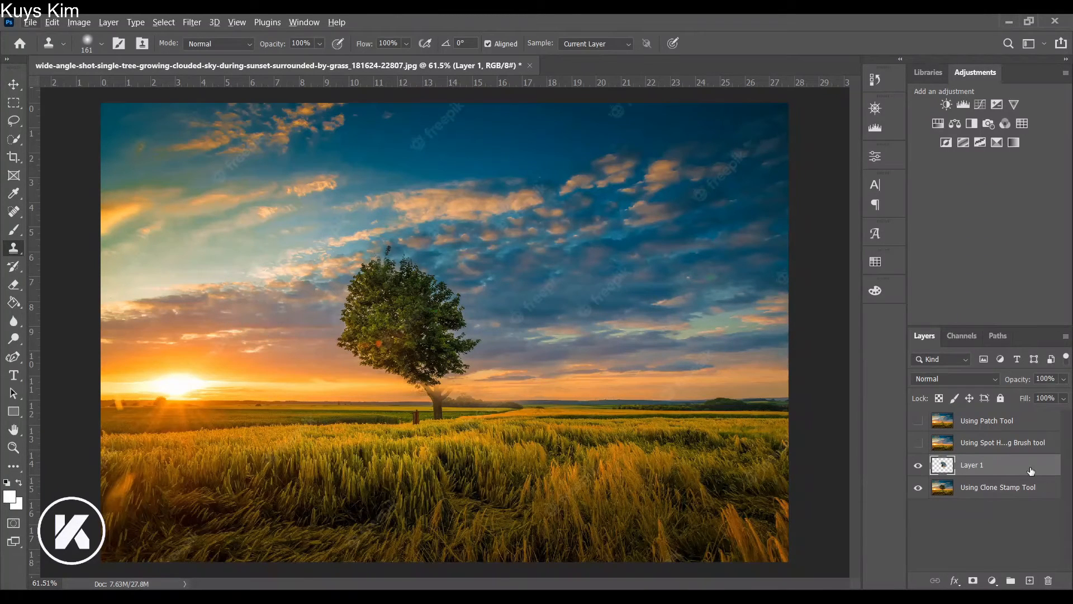
Sample the sunset sky from "Using Clone Stamp Tool" and clone it over the crown's left half on Layer 1, undoing misplaced strokes.
{"action": "left_click", "coordinate": [1003, 492]}
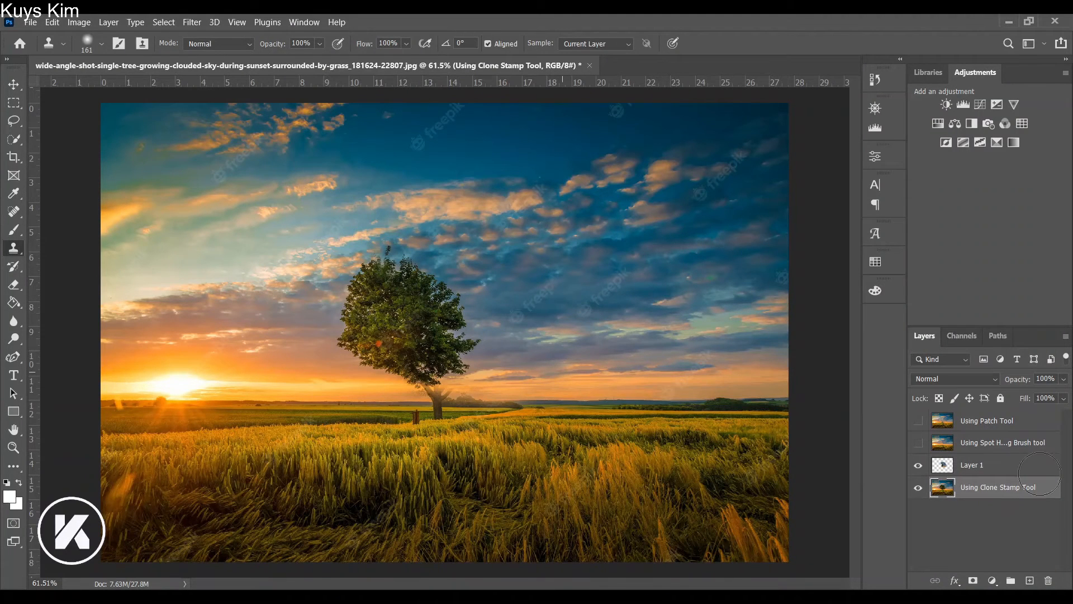
{"action": "left_click", "coordinate": [992, 466]}
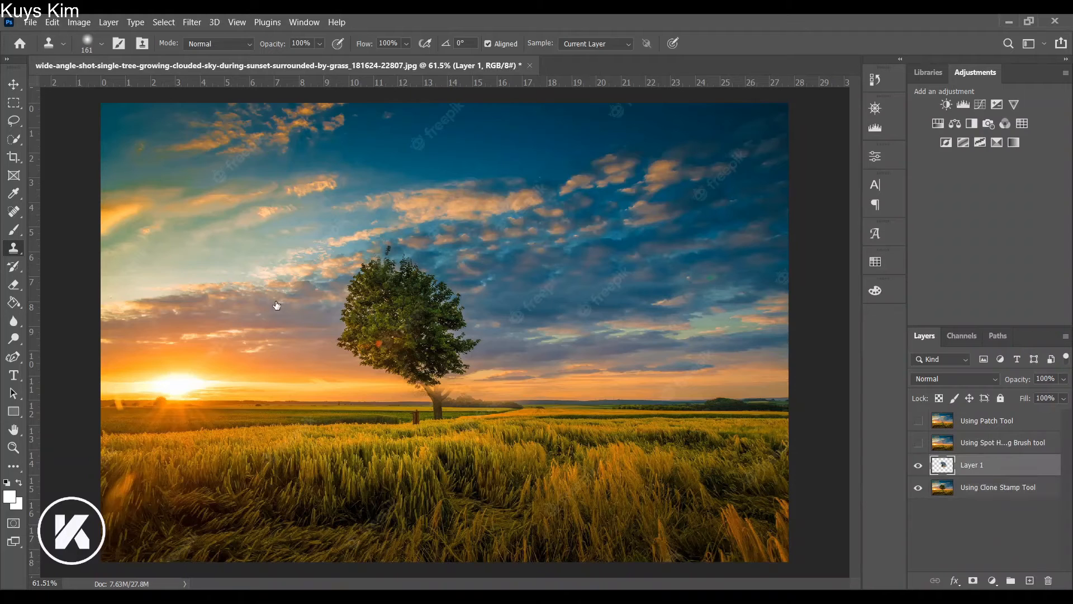
{"action": "mouse_move", "coordinate": [348, 297]}
{"action": "left_mouse_down"}
{"action": "mouse_move", "coordinate": [373, 297]}
{"action": "mouse_move", "coordinate": [297, 270]}
{"action": "mouse_move", "coordinate": [393, 274]}
{"action": "mouse_move", "coordinate": [378, 254]}
{"action": "mouse_move", "coordinate": [409, 255]}
{"action": "left_mouse_up"}
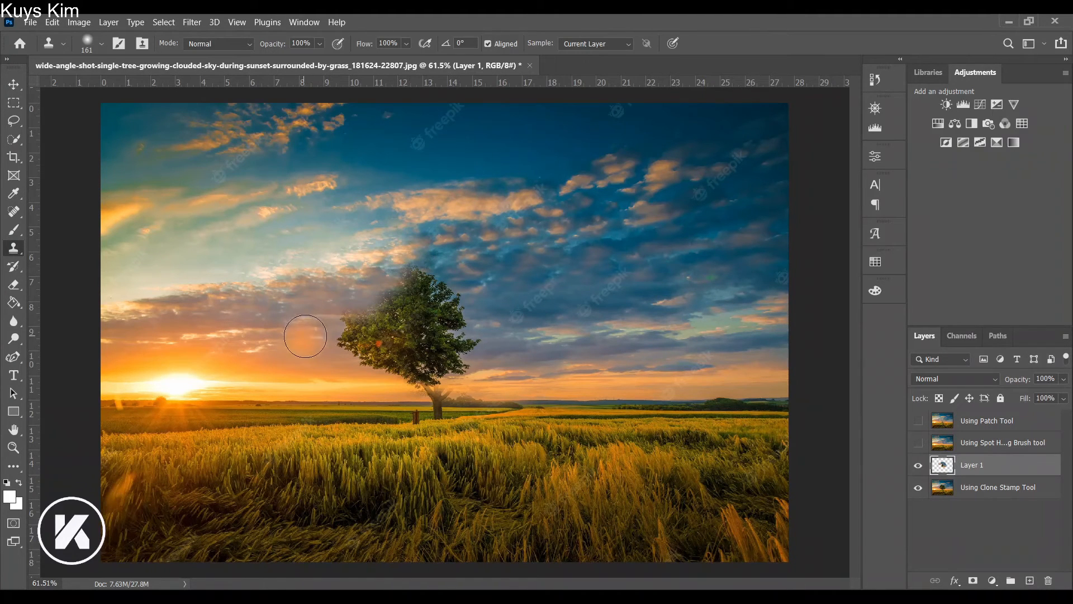
{"action": "mouse_move", "coordinate": [320, 335]}
{"action": "left_mouse_down"}
{"action": "mouse_move", "coordinate": [391, 340]}
{"action": "mouse_move", "coordinate": [316, 347]}
{"action": "mouse_move", "coordinate": [333, 354]}
{"action": "mouse_move", "coordinate": [405, 356]}
{"action": "mouse_move", "coordinate": [332, 316]}
{"action": "mouse_move", "coordinate": [429, 318]}
{"action": "mouse_move", "coordinate": [330, 289]}
{"action": "mouse_move", "coordinate": [416, 288]}
{"action": "left_mouse_up"}
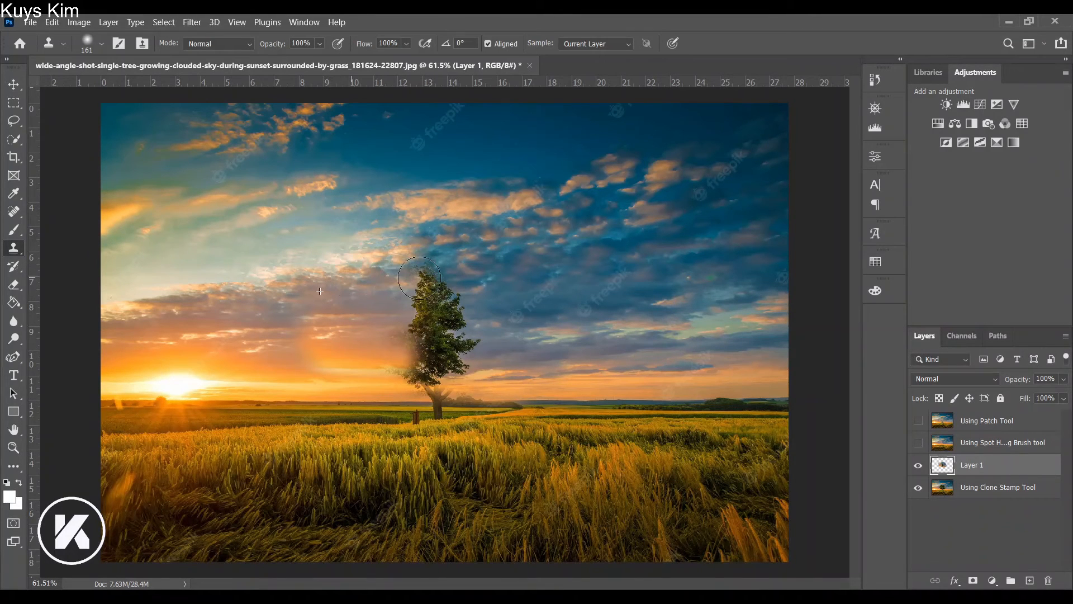
{"action": "mouse_move", "coordinate": [389, 322]}
{"action": "left_mouse_down"}
{"action": "mouse_move", "coordinate": [360, 333]}
{"action": "mouse_move", "coordinate": [416, 335]}
{"action": "left_mouse_up"}
{"action": "key", "text": "ctrl+z"}
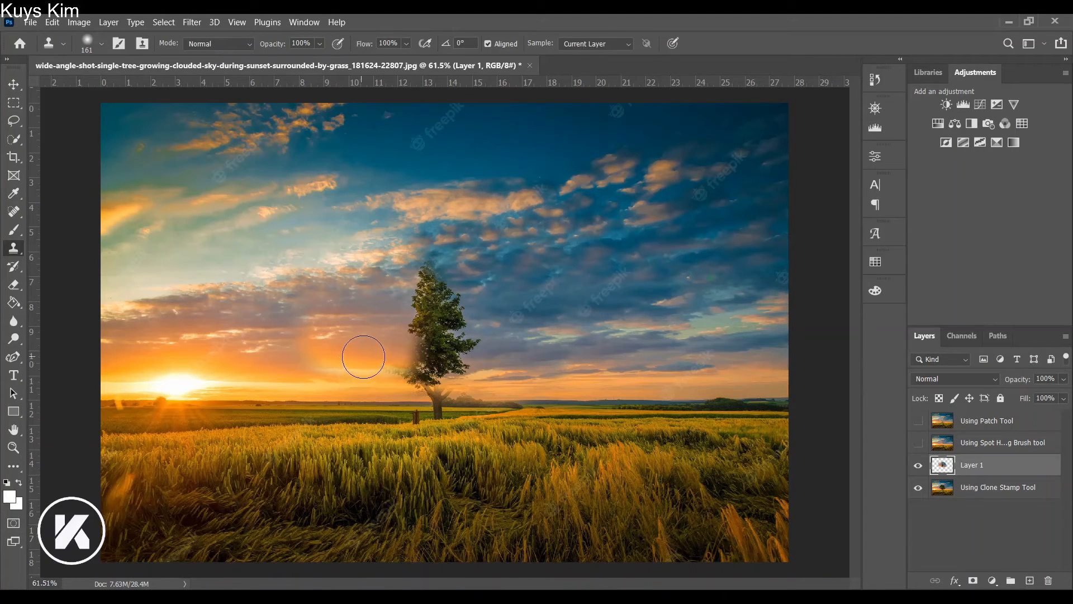
{"action": "left_click_drag", "start_coordinate": [405, 356], "coordinate": [421, 359]}
{"action": "key", "text": "ctrl+z"}
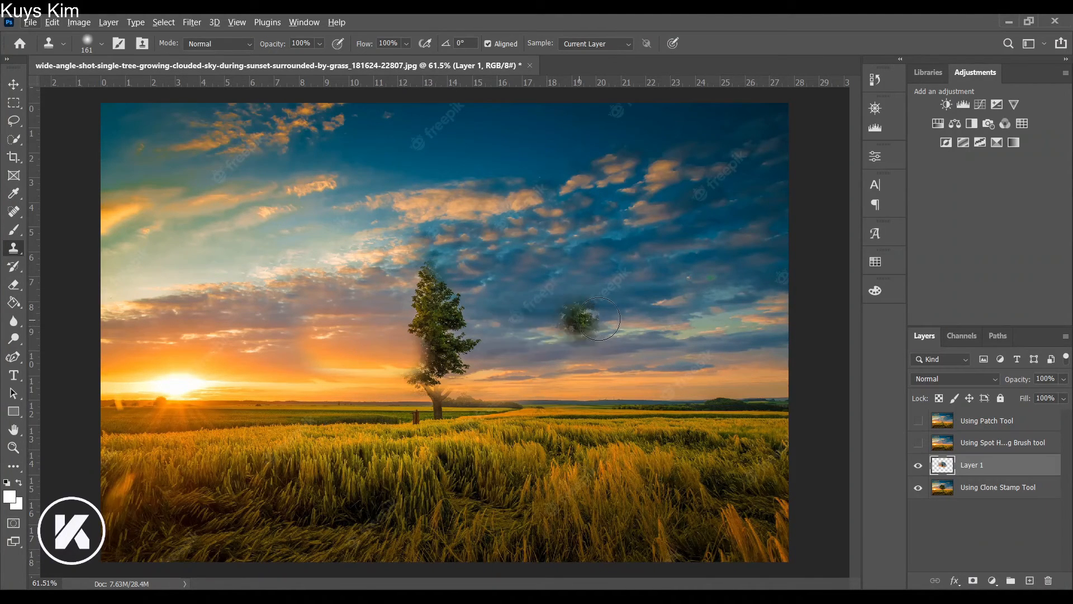
Sample the blue sky right of the tree from "Using Clone Stamp Tool" and clone it over the remaining crown's right edge on Layer 1.
{"action": "left_click", "coordinate": [1016, 492]}
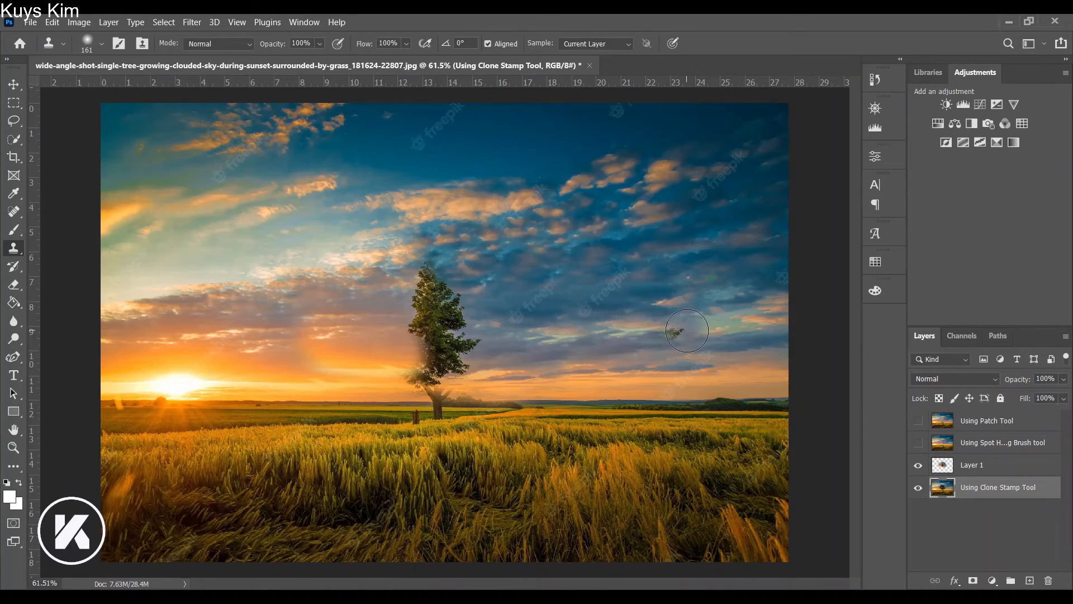
{"action": "left_click", "coordinate": [582, 334], "text": "alt"}
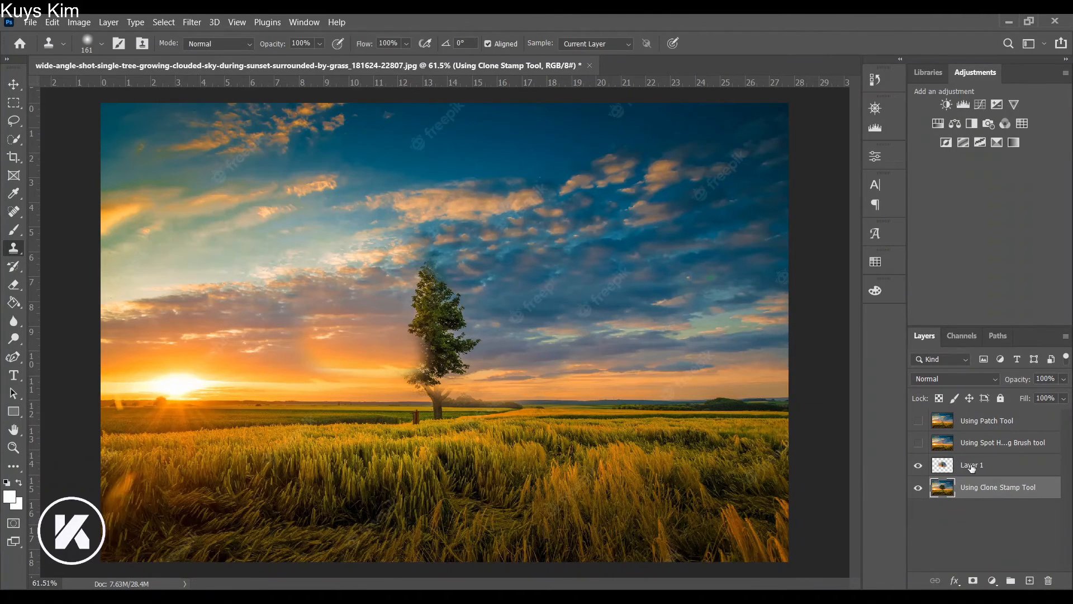
{"action": "left_click", "coordinate": [952, 469]}
{"action": "mouse_move", "coordinate": [487, 337]}
{"action": "left_mouse_down"}
{"action": "mouse_move", "coordinate": [442, 337]}
{"action": "mouse_move", "coordinate": [500, 349]}
{"action": "mouse_move", "coordinate": [501, 364]}
{"action": "mouse_move", "coordinate": [434, 365]}
{"action": "mouse_move", "coordinate": [492, 335]}
{"action": "mouse_move", "coordinate": [422, 340]}
{"action": "mouse_move", "coordinate": [508, 292]}
{"action": "mouse_move", "coordinate": [442, 303]}
{"action": "mouse_move", "coordinate": [464, 302]}
{"action": "mouse_move", "coordinate": [431, 299]}
{"action": "mouse_move", "coordinate": [477, 280]}
{"action": "mouse_move", "coordinate": [424, 271]}
{"action": "mouse_move", "coordinate": [430, 313]}
{"action": "mouse_move", "coordinate": [459, 344]}
{"action": "mouse_move", "coordinate": [433, 344]}
{"action": "left_mouse_up"}
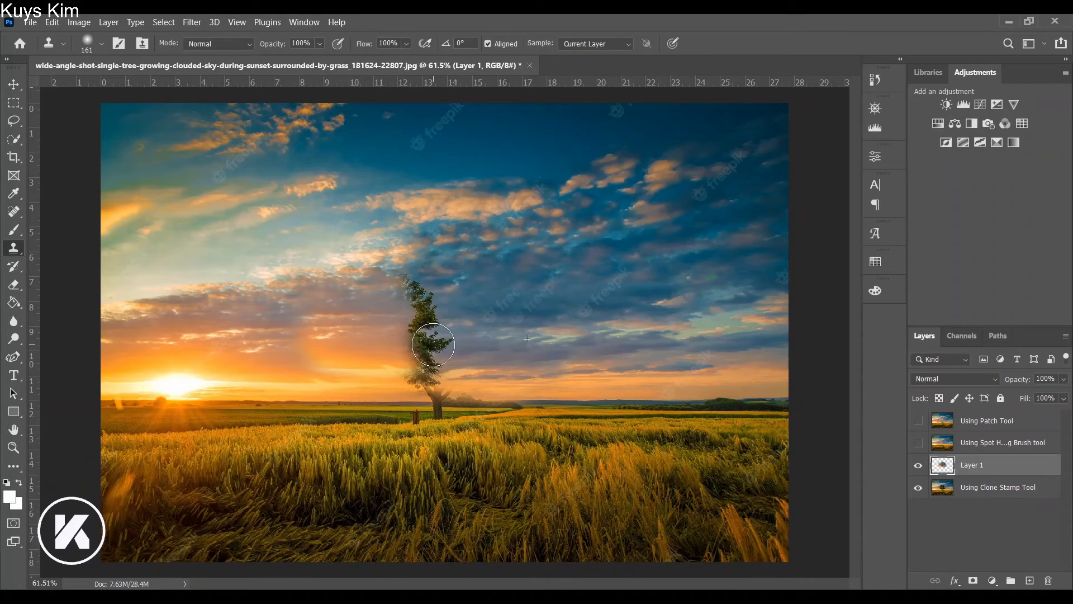
Clone the sky left of the tree over the top of the remaining foliage on Layer 1, undoing misplaced strokes.
{"action": "left_click", "coordinate": [1007, 488]}
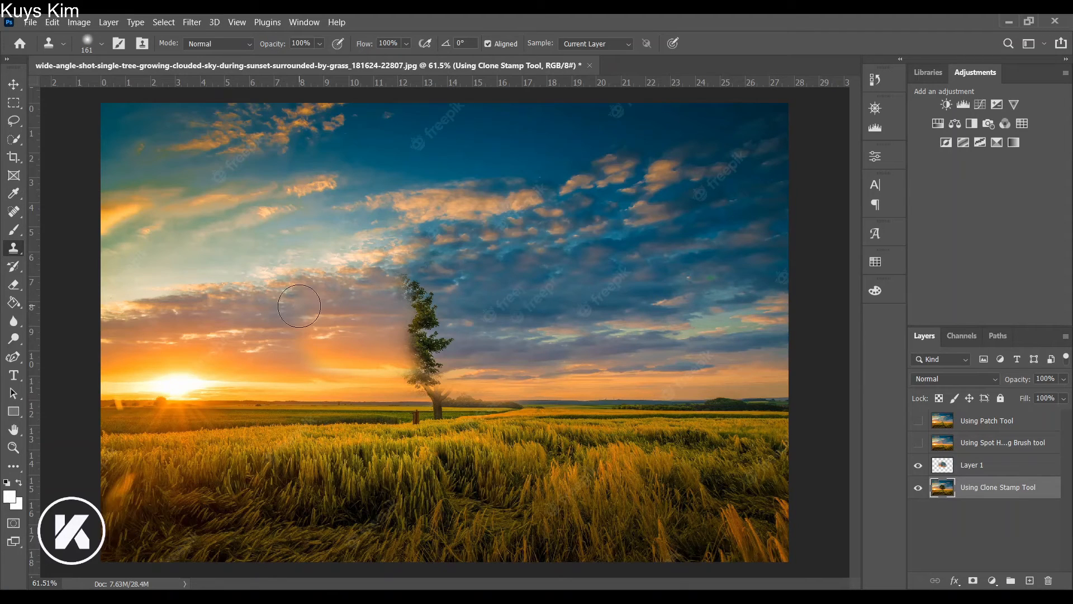
{"action": "left_click_drag", "start_coordinate": [303, 307], "coordinate": [418, 301]}
{"action": "key", "text": "ctrl+z"}
{"action": "left_click", "coordinate": [1017, 468]}
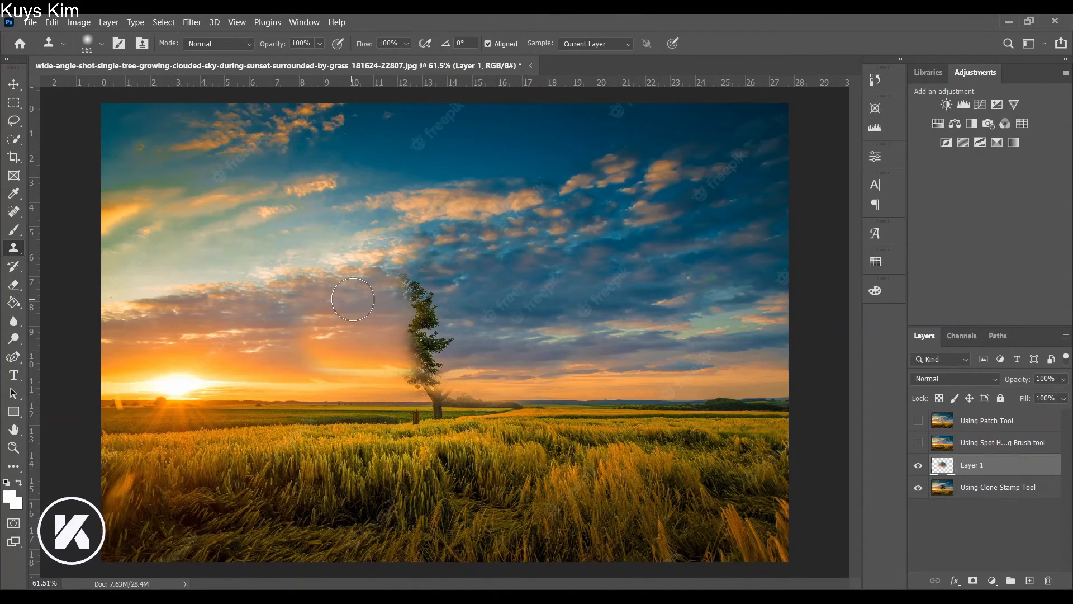
{"action": "left_click_drag", "start_coordinate": [404, 295], "coordinate": [397, 323]}
{"action": "key", "text": "ctrl+z"}
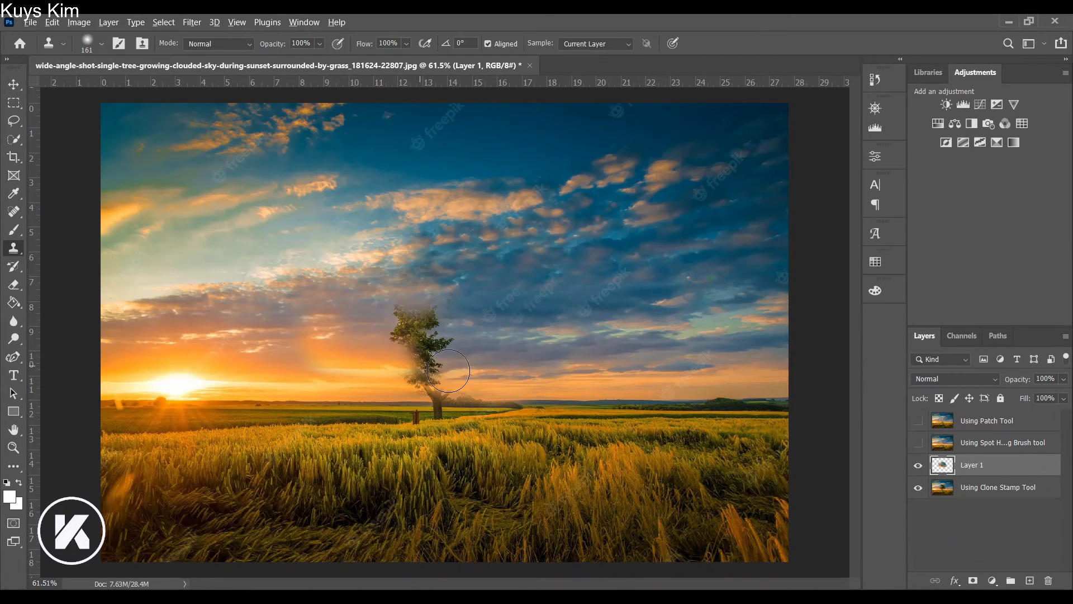
Resample the orange sky from "Using Clone Stamp Tool" and clone it over the upper left leaves on Layer 1.
{"action": "left_click", "coordinate": [1001, 486]}
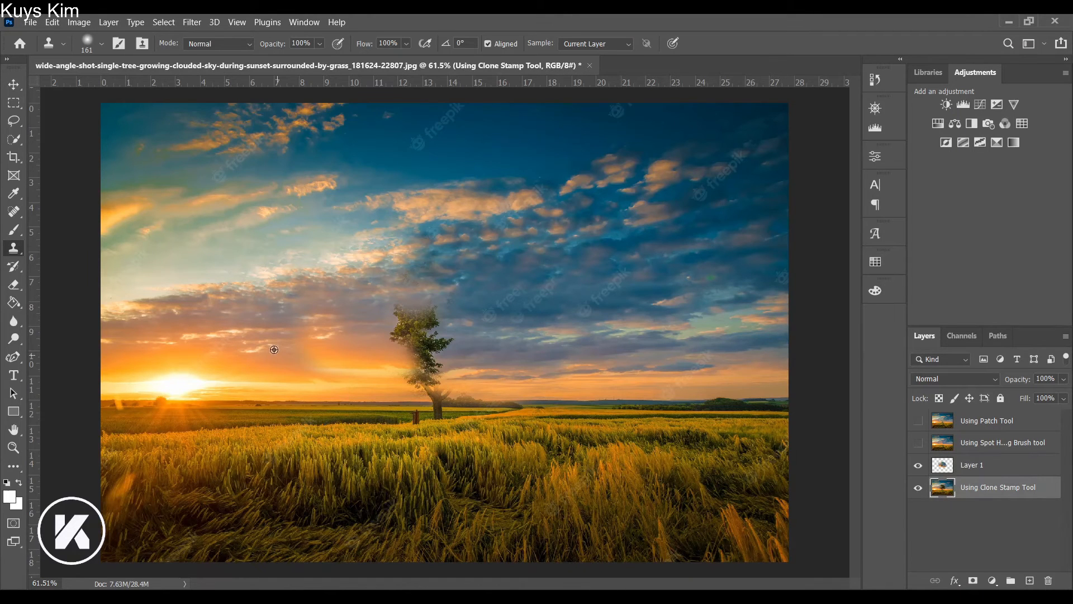
{"action": "key", "text": "ctrl+z"}
{"action": "left_click", "coordinate": [986, 473]}
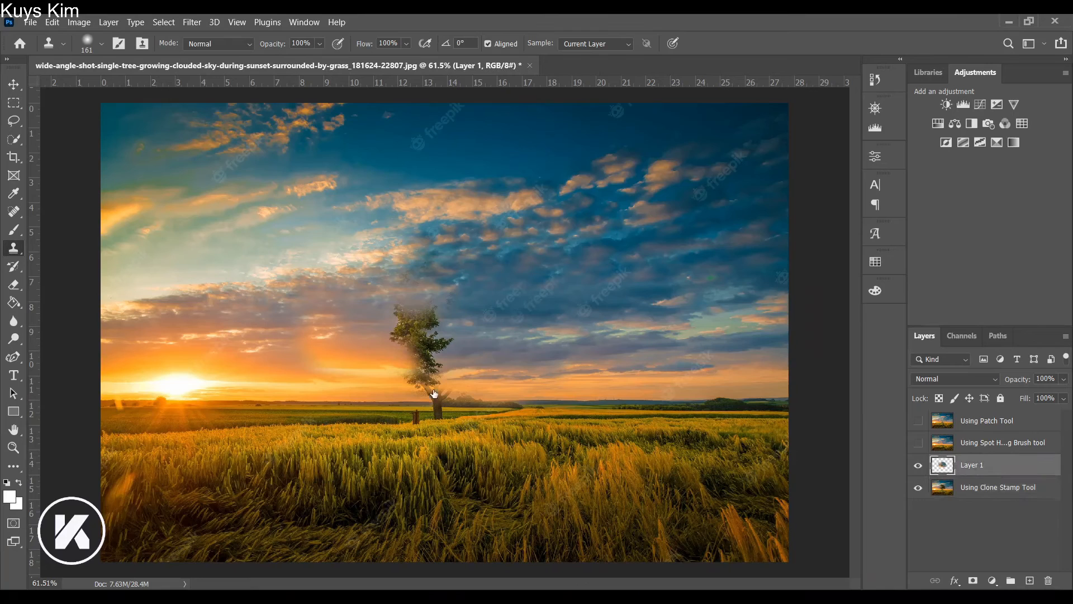
{"action": "mouse_move", "coordinate": [414, 324]}
{"action": "left_mouse_down"}
{"action": "mouse_move", "coordinate": [386, 329]}
{"action": "mouse_move", "coordinate": [384, 309]}
{"action": "mouse_move", "coordinate": [403, 310]}
{"action": "mouse_move", "coordinate": [372, 341]}
{"action": "mouse_move", "coordinate": [405, 339]}
{"action": "mouse_move", "coordinate": [398, 314]}
{"action": "mouse_move", "coordinate": [431, 316]}
{"action": "left_mouse_up"}
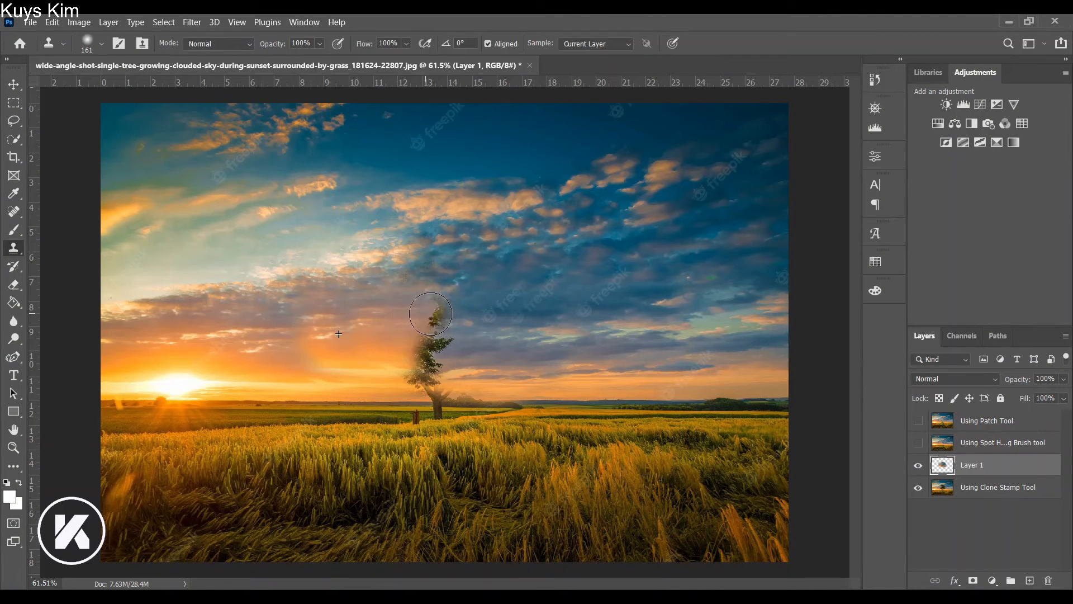
Try cloning over the lower left foliage just above the horizon and undo the strokes.
{"action": "left_click_drag", "start_coordinate": [373, 367], "coordinate": [417, 371]}
{"action": "key", "text": "ctrl+z"}
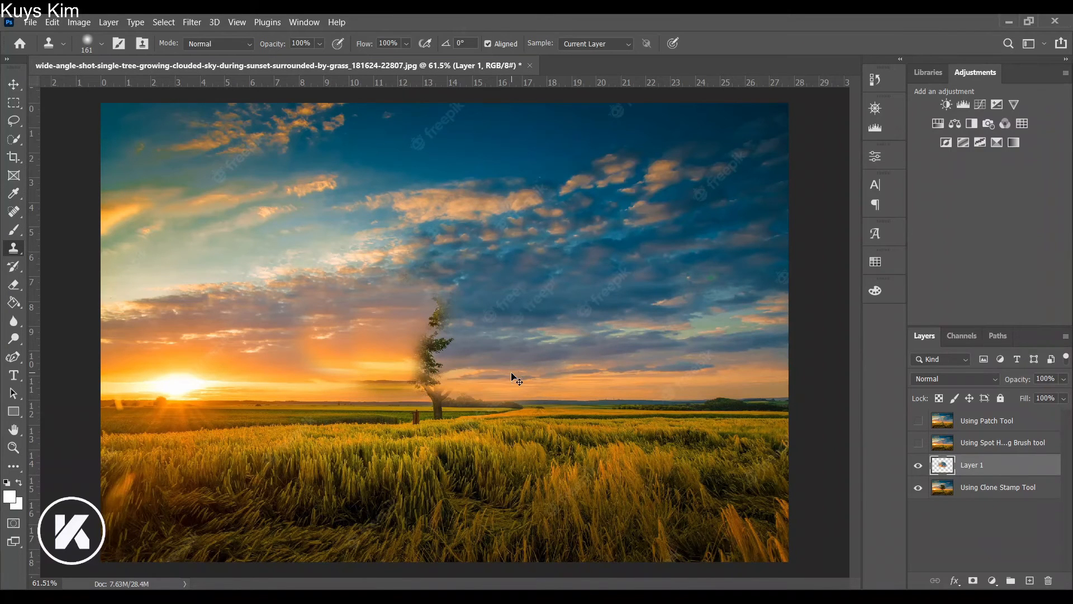
{"action": "key", "text": "ctrl+z"}
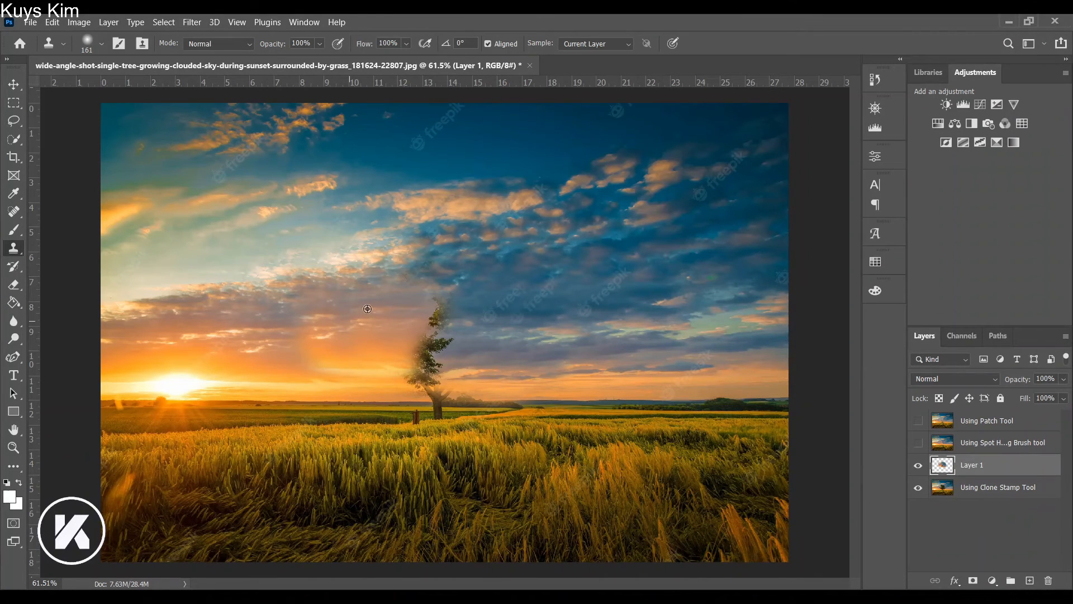
Set the clone brush size to 48 px and clone sky on Layer 1 over the lower branches and the trunk above the horizon.
{"action": "right_click", "coordinate": [436, 323]}
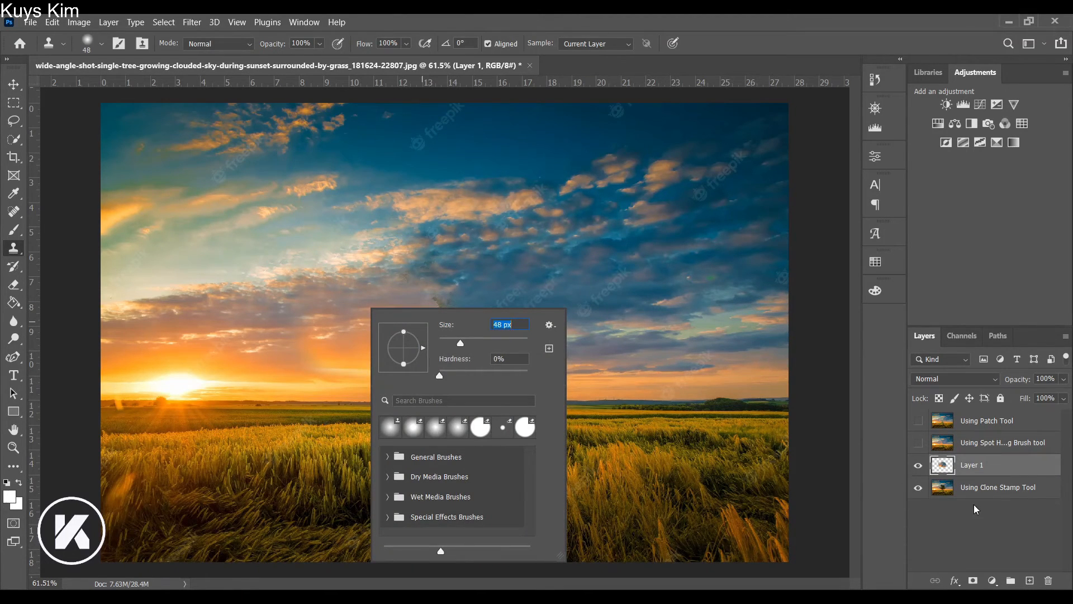
{"action": "key", "text": "Return"}
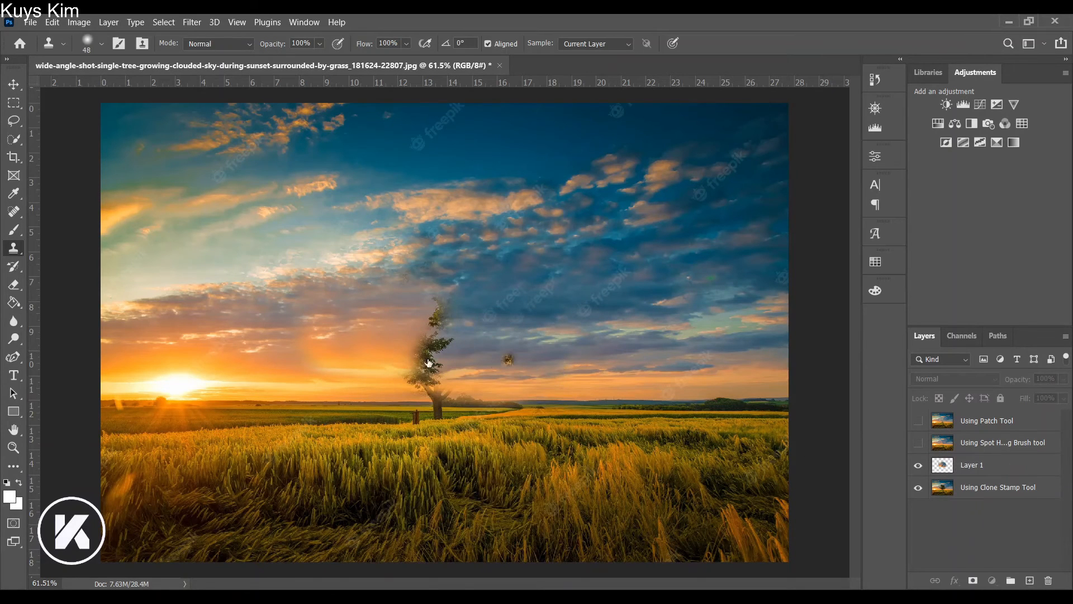
{"action": "left_click", "coordinate": [977, 491]}
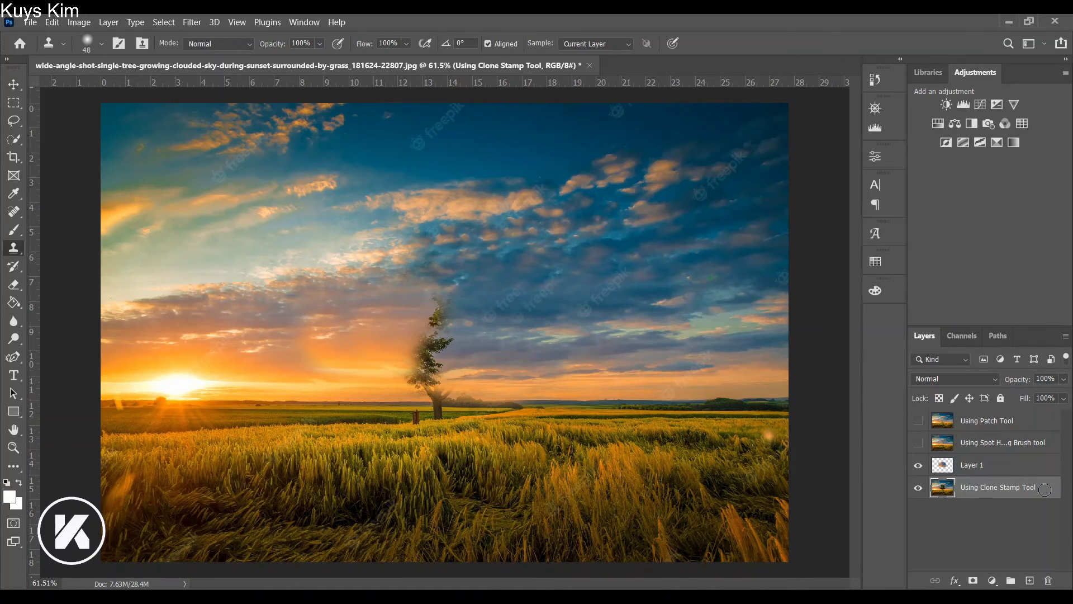
{"action": "left_click", "coordinate": [989, 473]}
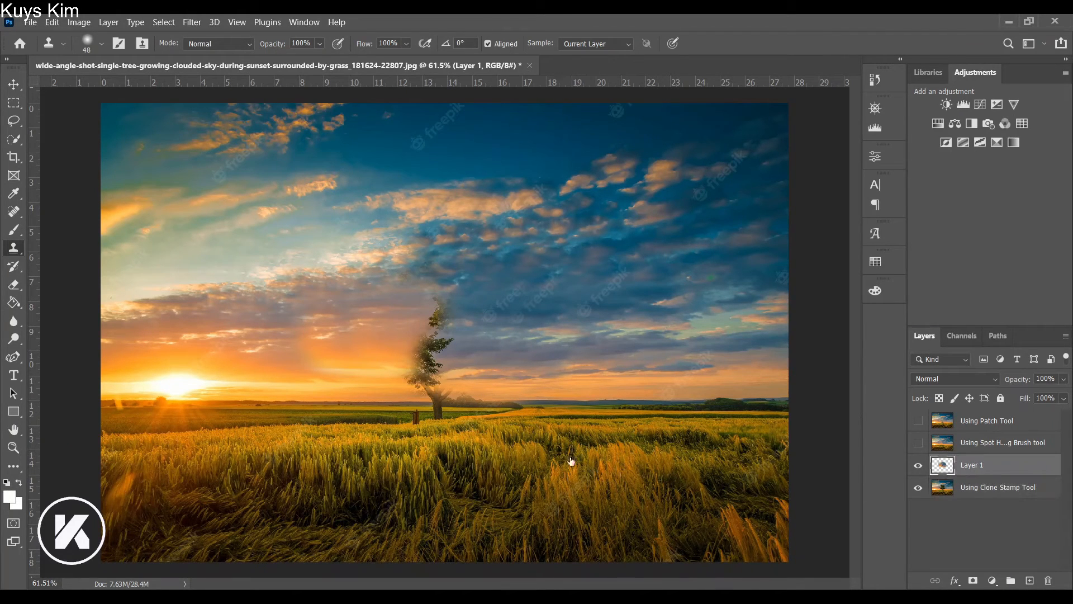
{"action": "mouse_move", "coordinate": [417, 374]}
{"action": "left_mouse_down"}
{"action": "mouse_move", "coordinate": [431, 383]}
{"action": "mouse_move", "coordinate": [403, 388]}
{"action": "mouse_move", "coordinate": [439, 391]}
{"action": "mouse_move", "coordinate": [409, 394]}
{"action": "mouse_move", "coordinate": [453, 392]}
{"action": "mouse_move", "coordinate": [431, 368]}
{"action": "mouse_move", "coordinate": [411, 376]}
{"action": "mouse_move", "coordinate": [439, 378]}
{"action": "left_mouse_up"}
{"action": "left_click", "coordinate": [392, 369]}
{"action": "left_click_drag", "start_coordinate": [382, 353], "coordinate": [431, 354]}
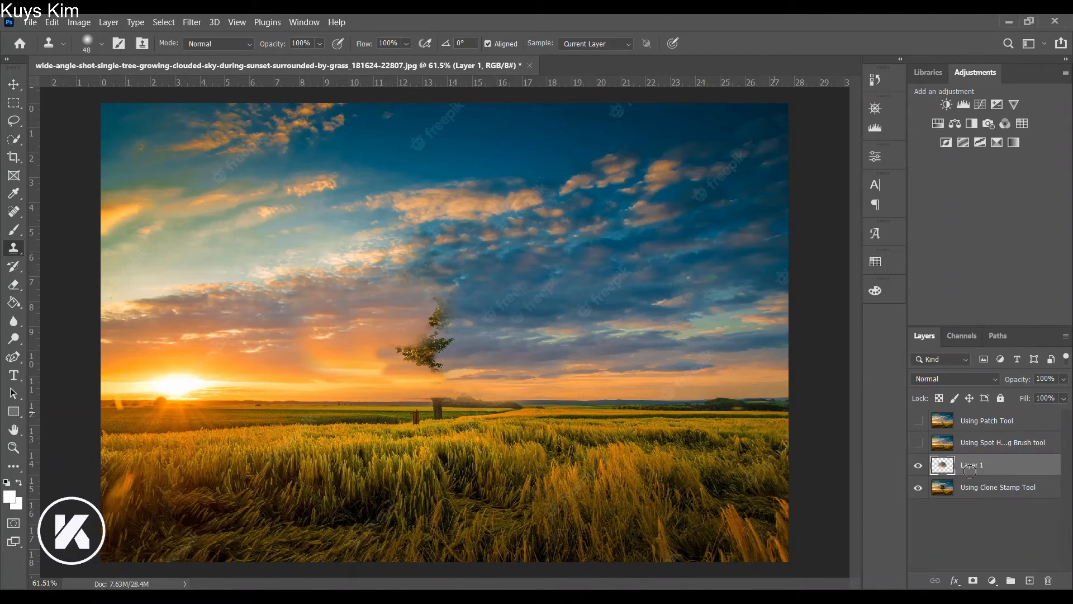
Resample the sky from "Using Clone Stamp Tool" and clone it over the lower right part of the remaining foliage on Layer 1.
{"action": "left_click", "coordinate": [1001, 495]}
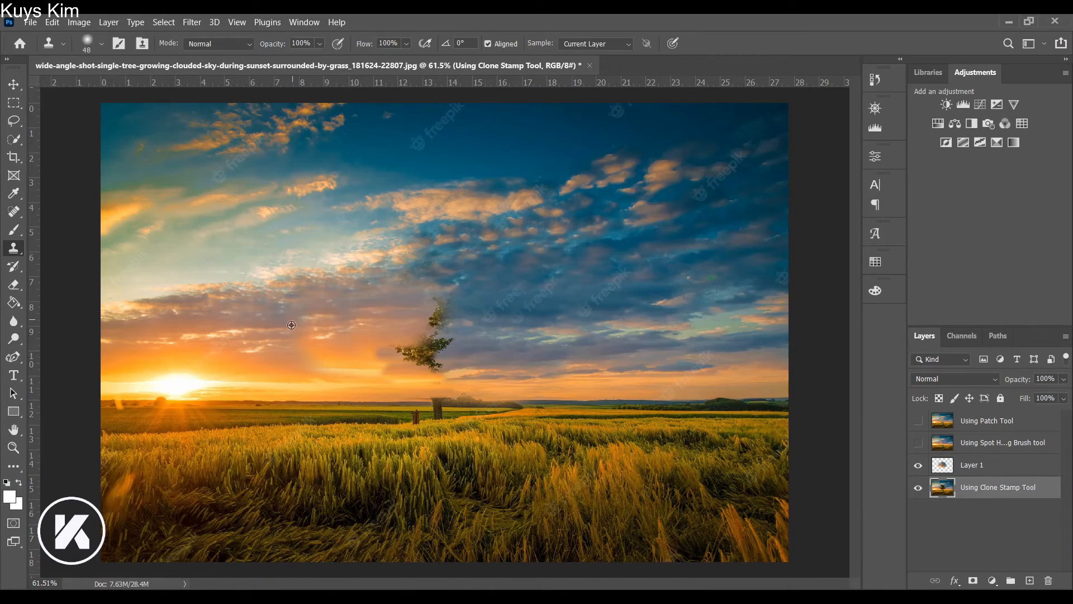
{"action": "left_click", "coordinate": [987, 468]}
{"action": "mouse_move", "coordinate": [447, 345]}
{"action": "left_mouse_down"}
{"action": "mouse_move", "coordinate": [421, 340]}
{"action": "mouse_move", "coordinate": [454, 360]}
{"action": "mouse_move", "coordinate": [421, 360]}
{"action": "mouse_move", "coordinate": [461, 370]}
{"action": "mouse_move", "coordinate": [420, 369]}
{"action": "left_mouse_up"}
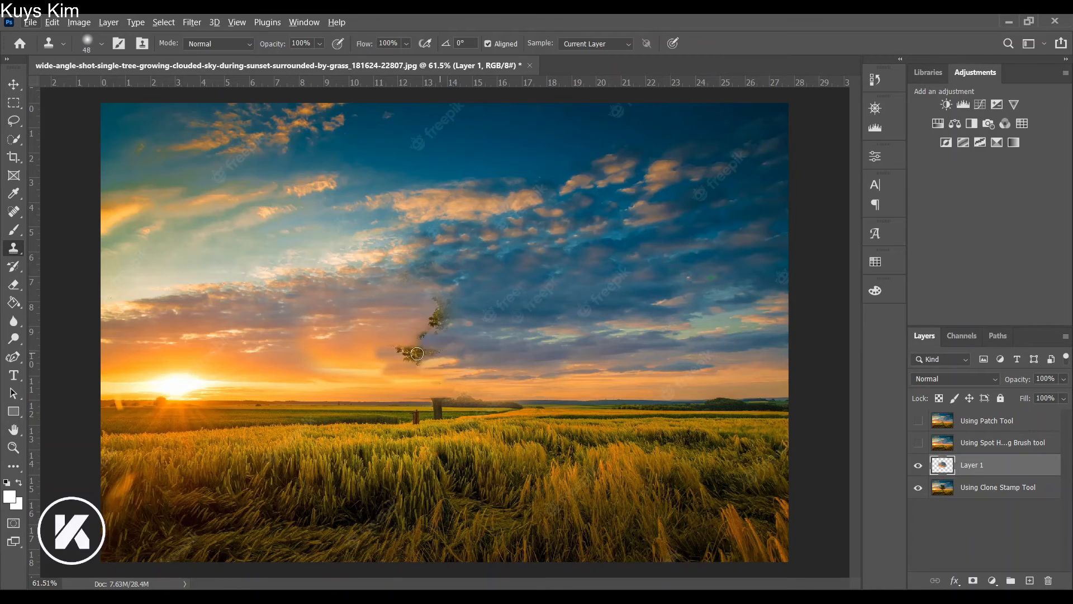
{"action": "left_click_drag", "start_coordinate": [433, 354], "coordinate": [410, 355]}
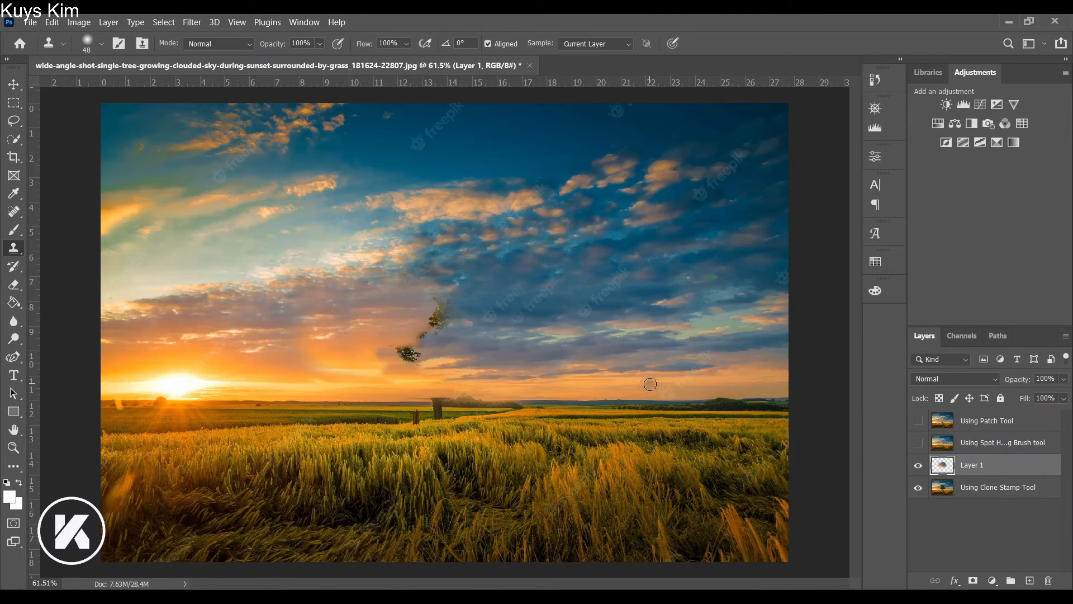
Sample the blue sky from "Using Clone Stamp Tool" and clone it over the upper leaf cluster on Layer 1.
{"action": "left_click", "coordinate": [1016, 490]}
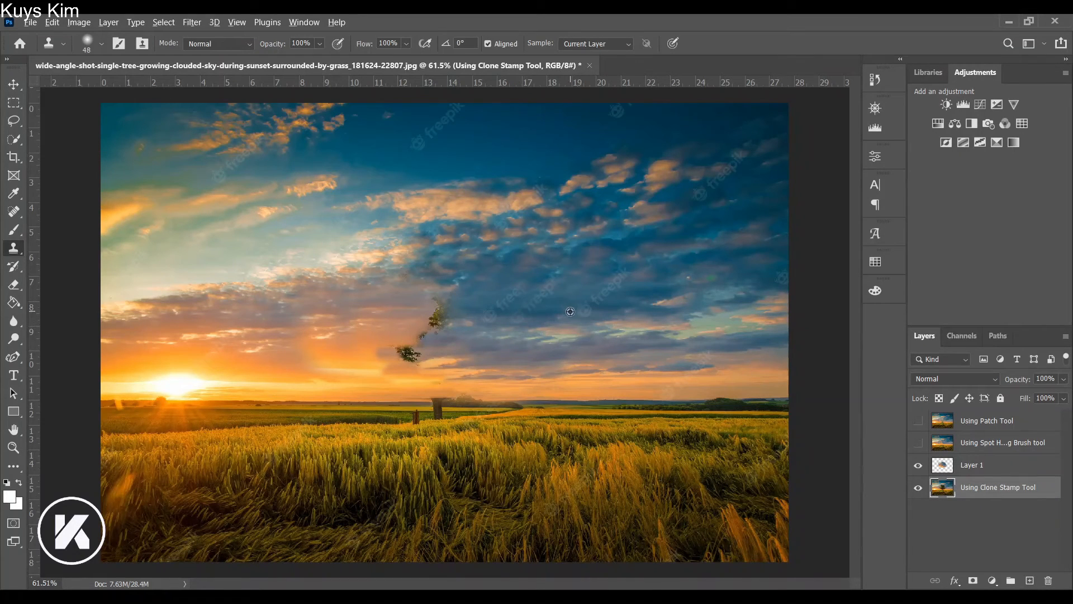
{"action": "left_click", "coordinate": [1014, 468]}
{"action": "mouse_move", "coordinate": [455, 331]}
{"action": "left_mouse_down"}
{"action": "mouse_move", "coordinate": [458, 319]}
{"action": "mouse_move", "coordinate": [432, 317]}
{"action": "mouse_move", "coordinate": [458, 313]}
{"action": "mouse_move", "coordinate": [436, 297]}
{"action": "mouse_move", "coordinate": [440, 329]}
{"action": "mouse_move", "coordinate": [430, 329]}
{"action": "mouse_move", "coordinate": [453, 326]}
{"action": "mouse_move", "coordinate": [425, 339]}
{"action": "left_mouse_up"}
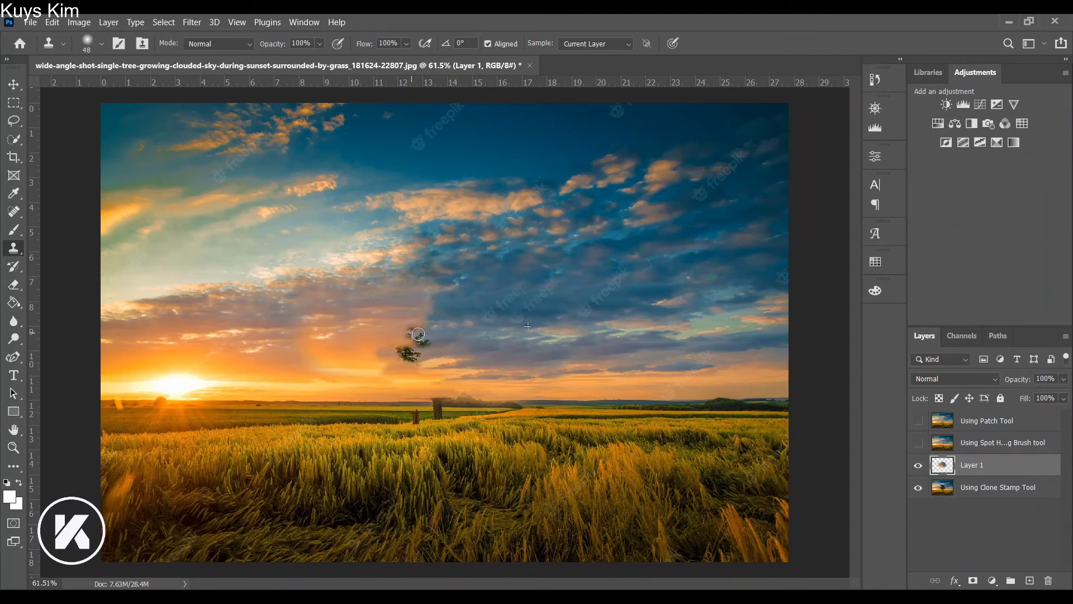
Sample the orange sky from "Using Clone Stamp Tool" and clone it over the lower left leaf cluster on Layer 1.
{"action": "left_click", "coordinate": [975, 489]}
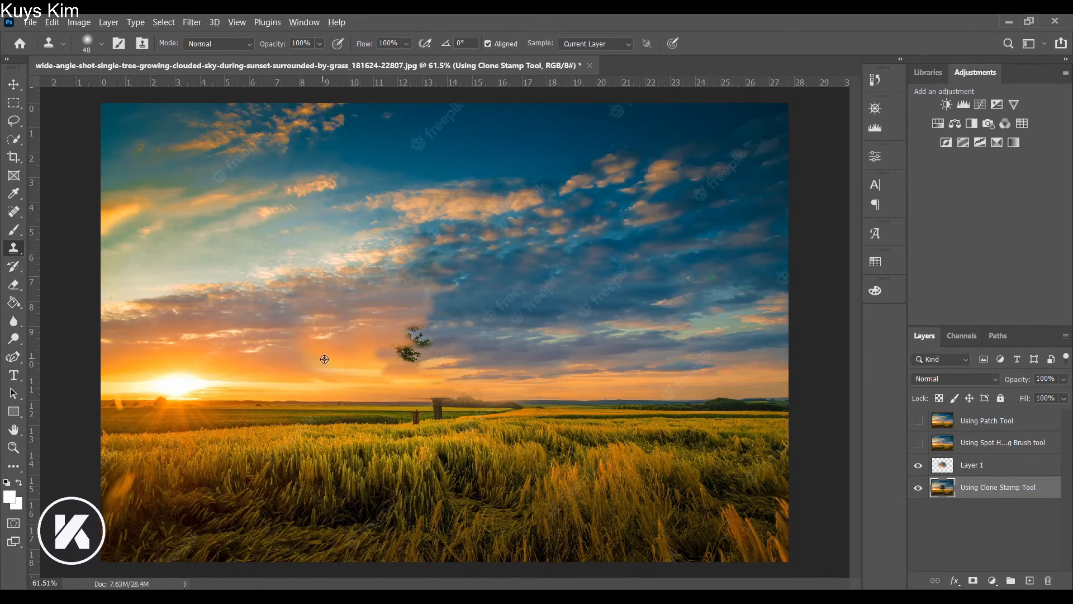
{"action": "left_click", "coordinate": [981, 467]}
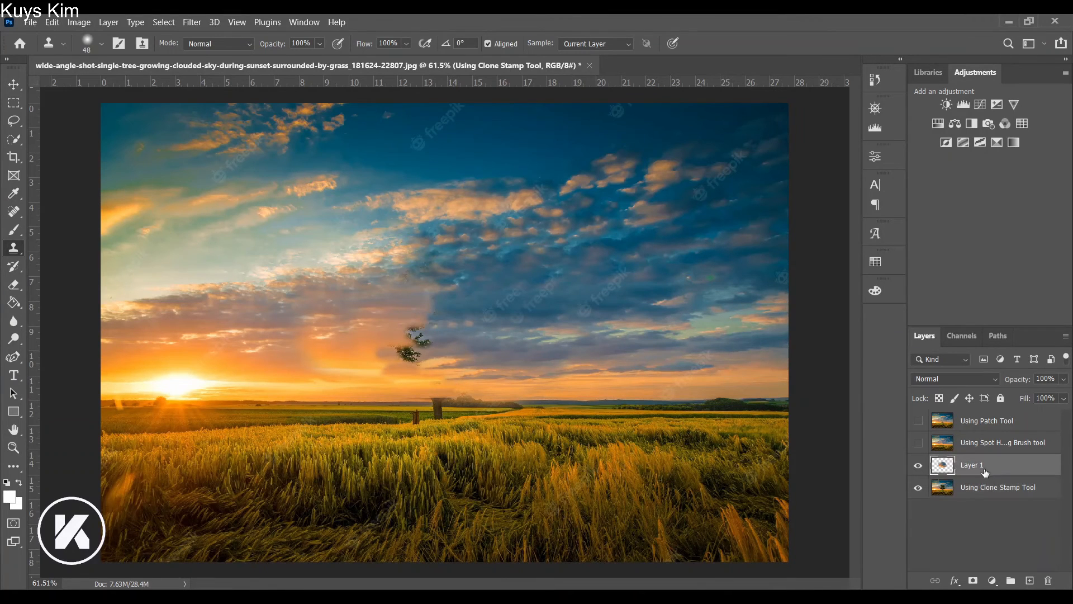
{"action": "mouse_move", "coordinate": [396, 353]}
{"action": "left_mouse_down"}
{"action": "mouse_move", "coordinate": [421, 356]}
{"action": "mouse_move", "coordinate": [413, 354]}
{"action": "left_mouse_up"}
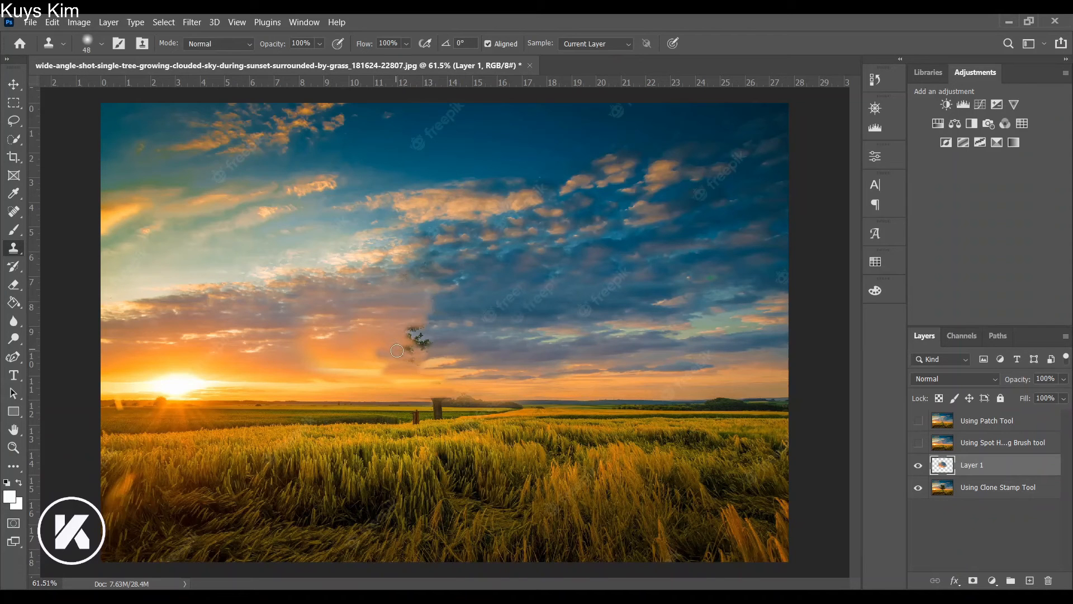
{"action": "left_click_drag", "start_coordinate": [404, 349], "coordinate": [412, 351]}
{"action": "key", "text": "ctrl+z"}
{"action": "left_click_drag", "start_coordinate": [423, 333], "coordinate": [427, 345]}
Set the clone brush size to 99 px and try cloning sky over the last upper leaf cluster on Layer 1.
{"action": "left_click", "coordinate": [1004, 484]}
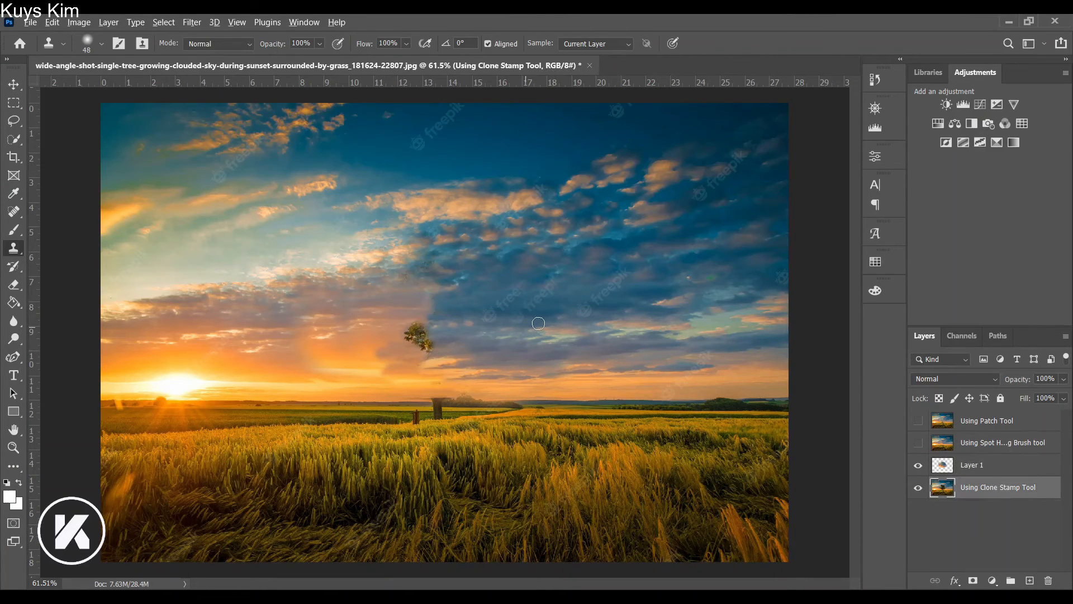
{"action": "right_click", "coordinate": [559, 324]}
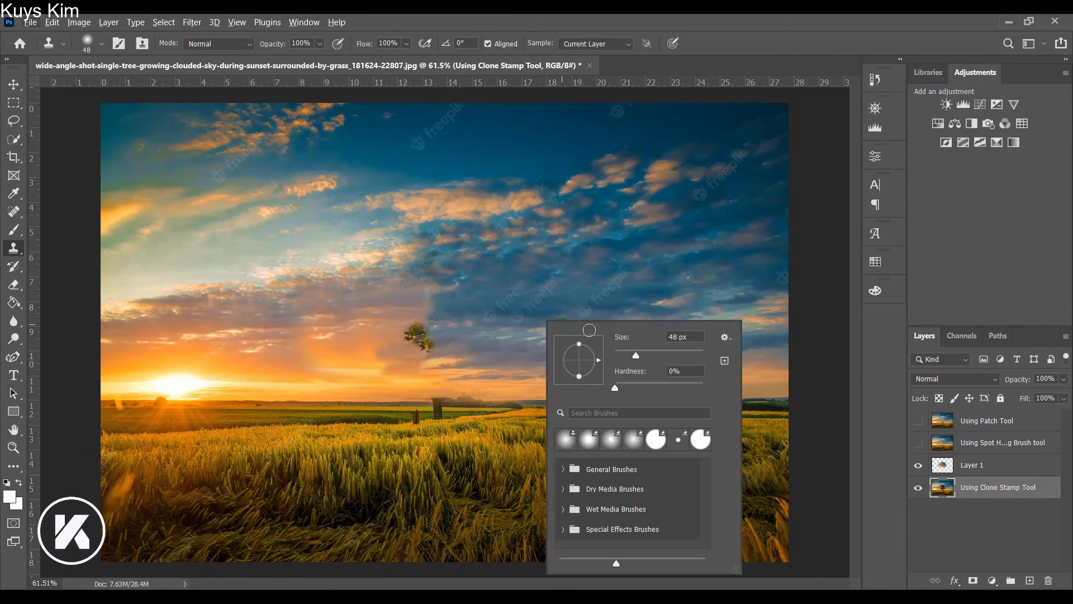
{"action": "left_click", "coordinate": [648, 355]}
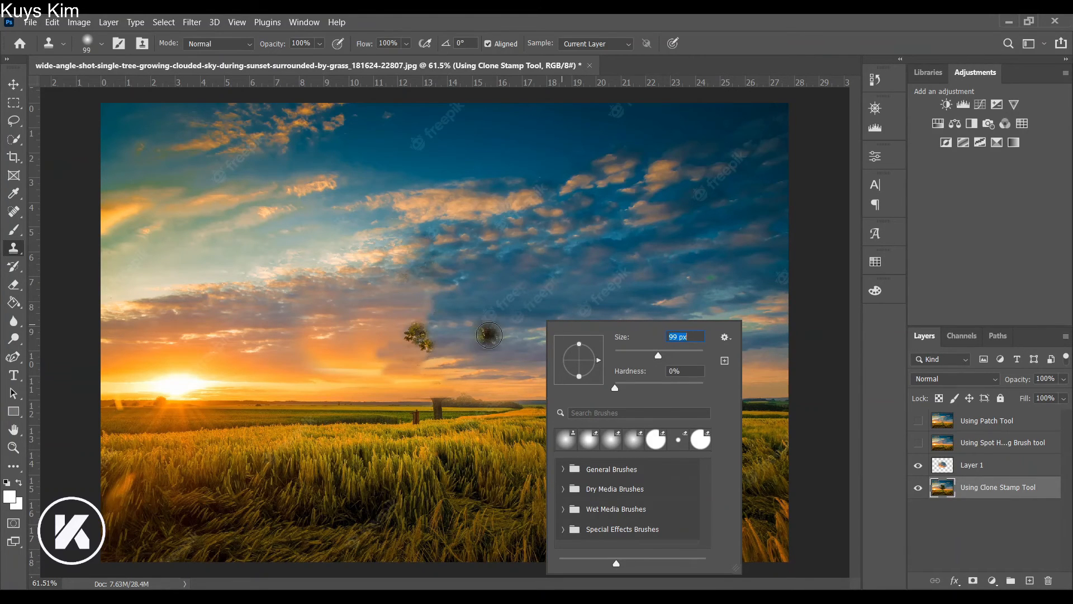
{"action": "key", "text": "Return"}
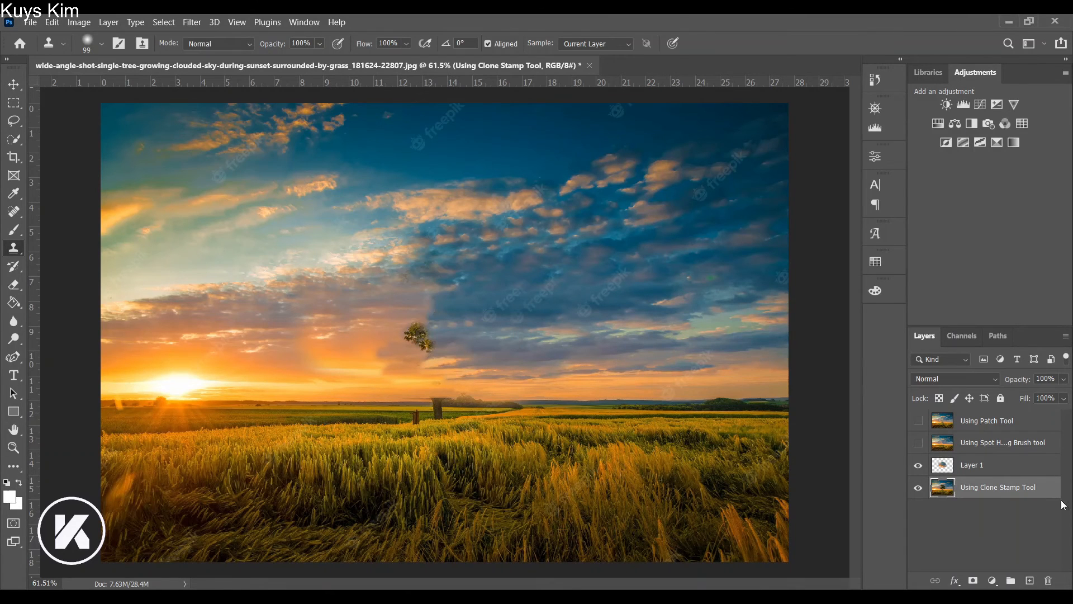
{"action": "left_click", "coordinate": [1018, 470]}
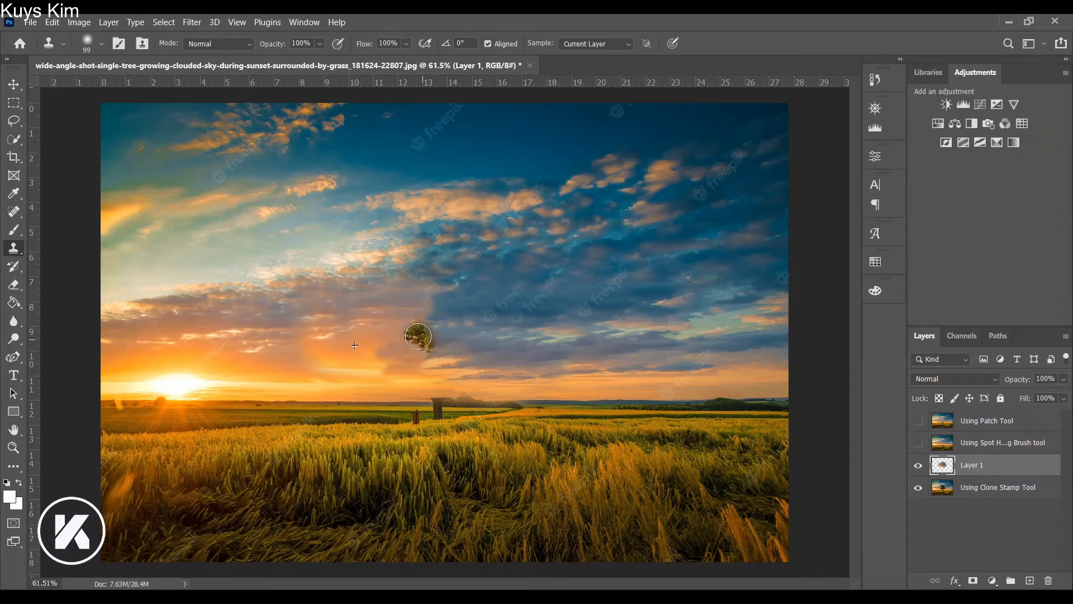
{"action": "mouse_move", "coordinate": [440, 336]}
{"action": "left_mouse_down"}
{"action": "mouse_move", "coordinate": [417, 333]}
{"action": "mouse_move", "coordinate": [427, 334]}
{"action": "left_mouse_up"}
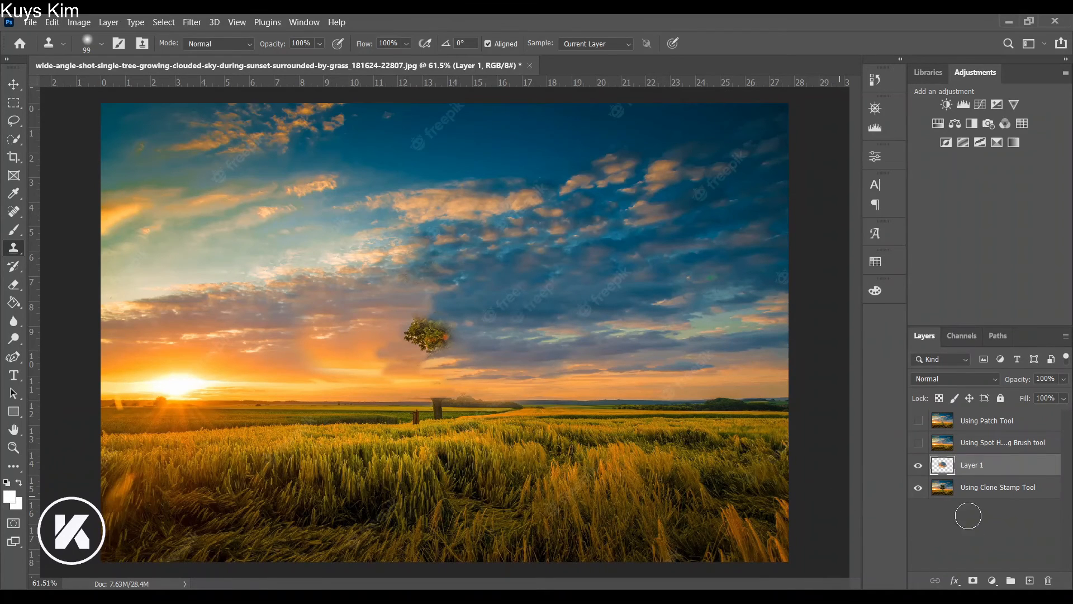
Resample the blue cloudy sky from "Using Clone Stamp Tool" and clone it over all remaining foliage on Layer 1.
{"action": "left_click", "coordinate": [992, 494]}
{"action": "key", "text": "alt"}
{"action": "left_click", "coordinate": [705, 310], "text": "alt"}
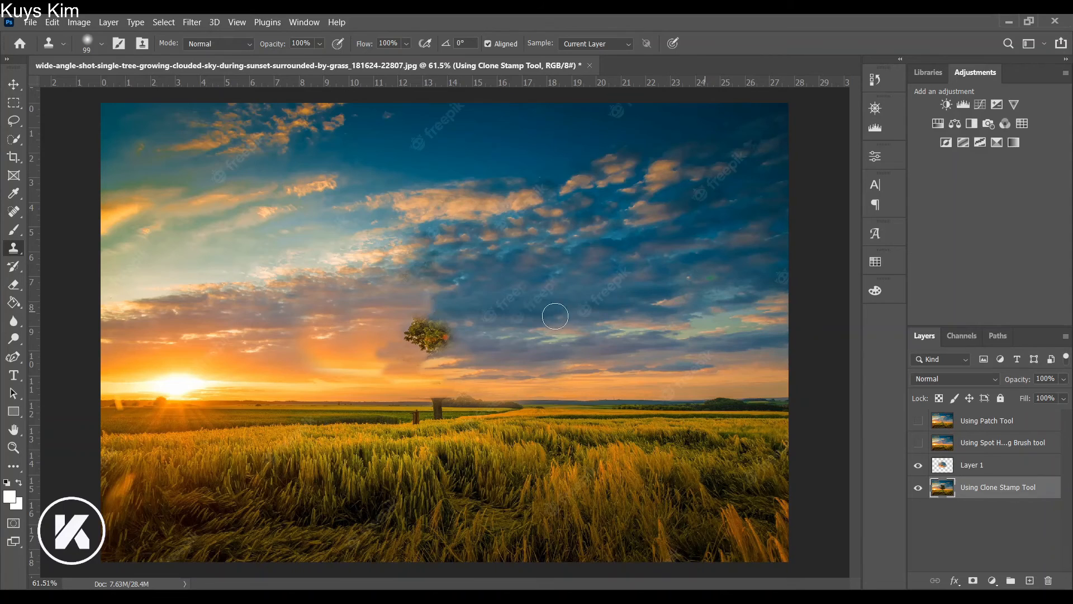
{"action": "left_click_drag", "start_coordinate": [452, 334], "coordinate": [428, 334]}
{"action": "left_click", "coordinate": [1003, 470]}
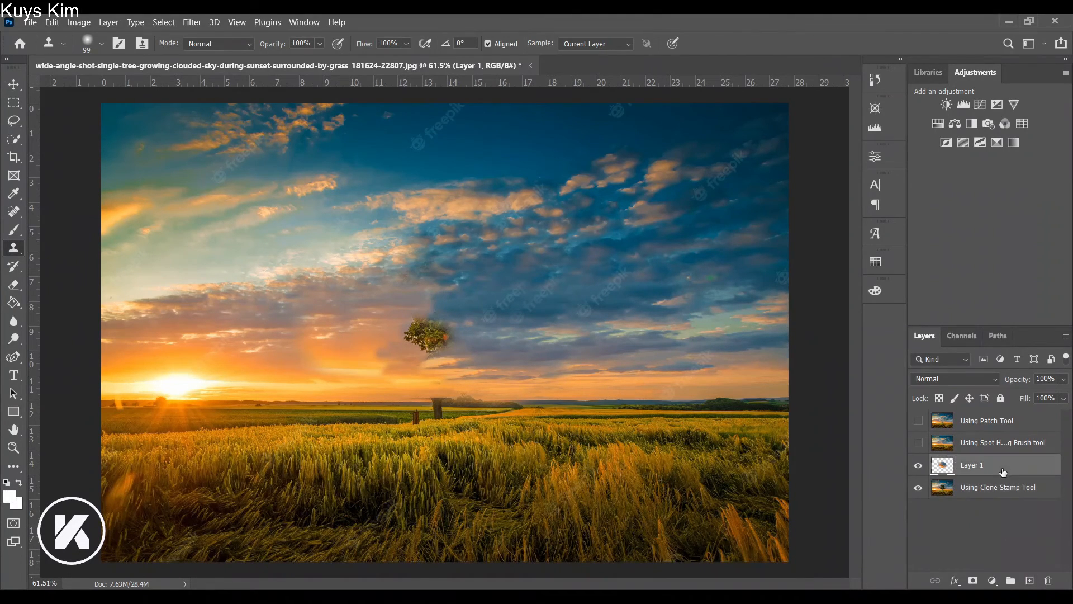
{"action": "mouse_move", "coordinate": [444, 336]}
{"action": "left_mouse_down"}
{"action": "mouse_move", "coordinate": [450, 323]}
{"action": "mouse_move", "coordinate": [407, 326]}
{"action": "mouse_move", "coordinate": [460, 352]}
{"action": "mouse_move", "coordinate": [398, 343]}
{"action": "left_mouse_up"}
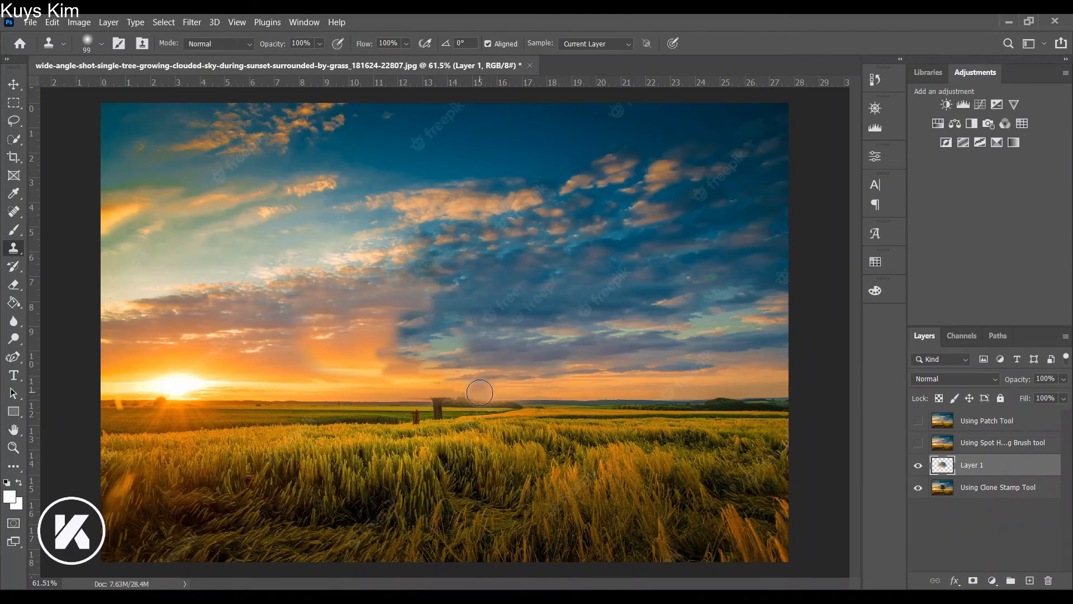
Select the "Using Clone Stamp Tool" layer for work around the trunk and reactivate the Clone Stamp Tool.
{"action": "key", "text": "v"}
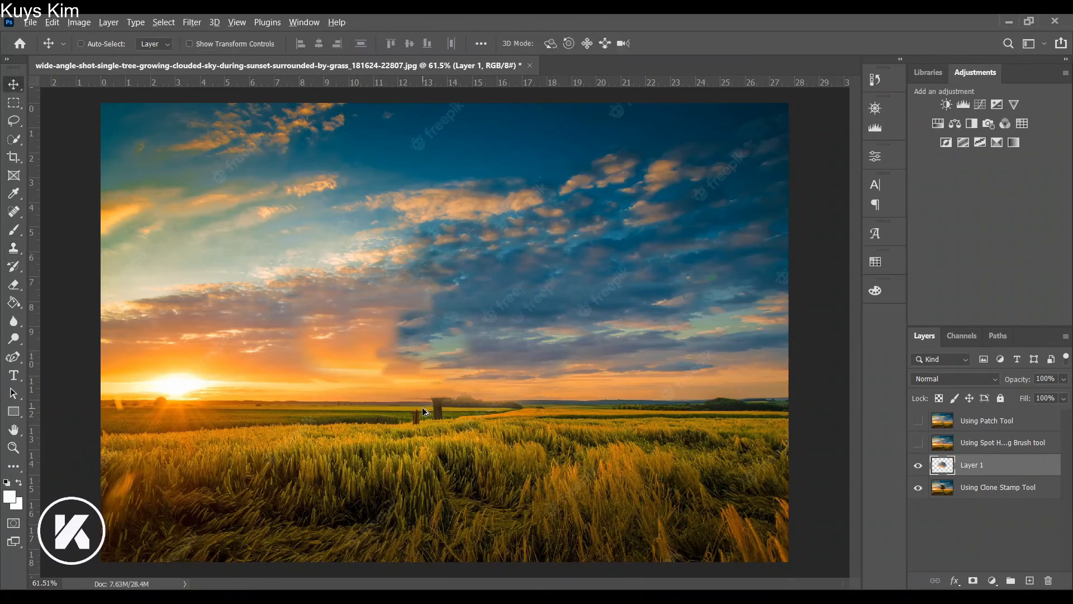
{"action": "scroll", "coordinate": [433, 414], "scroll_direction": "up", "scroll_amount": 2}
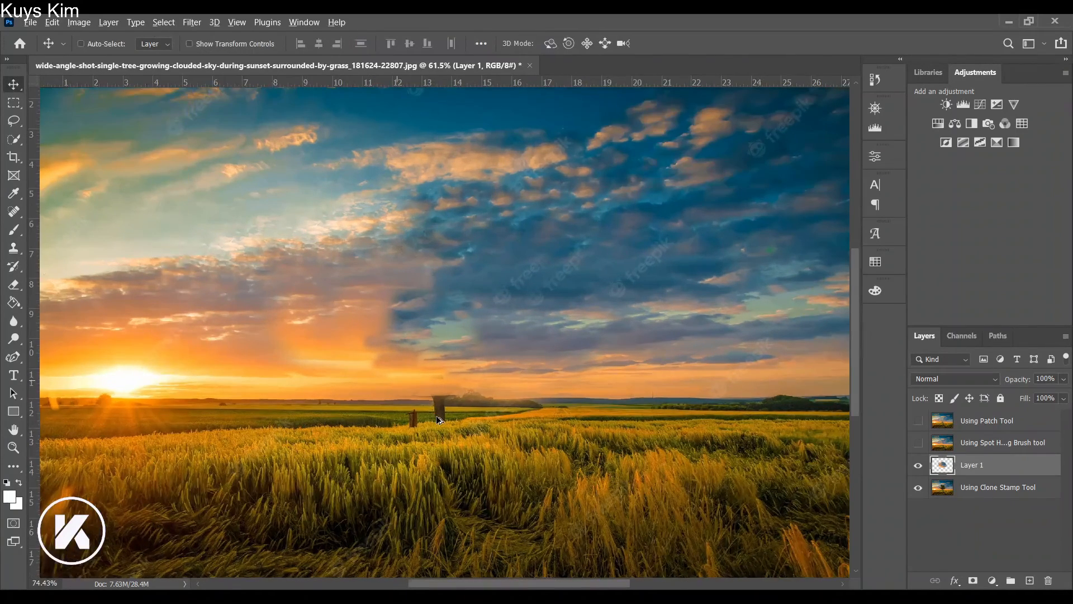
{"action": "scroll", "coordinate": [436, 414], "scroll_direction": "up", "scroll_amount": 1}
{"action": "scroll", "coordinate": [450, 416], "scroll_direction": "up", "scroll_amount": 1}
{"action": "scroll", "coordinate": [450, 417], "scroll_direction": "up", "scroll_amount": 2}
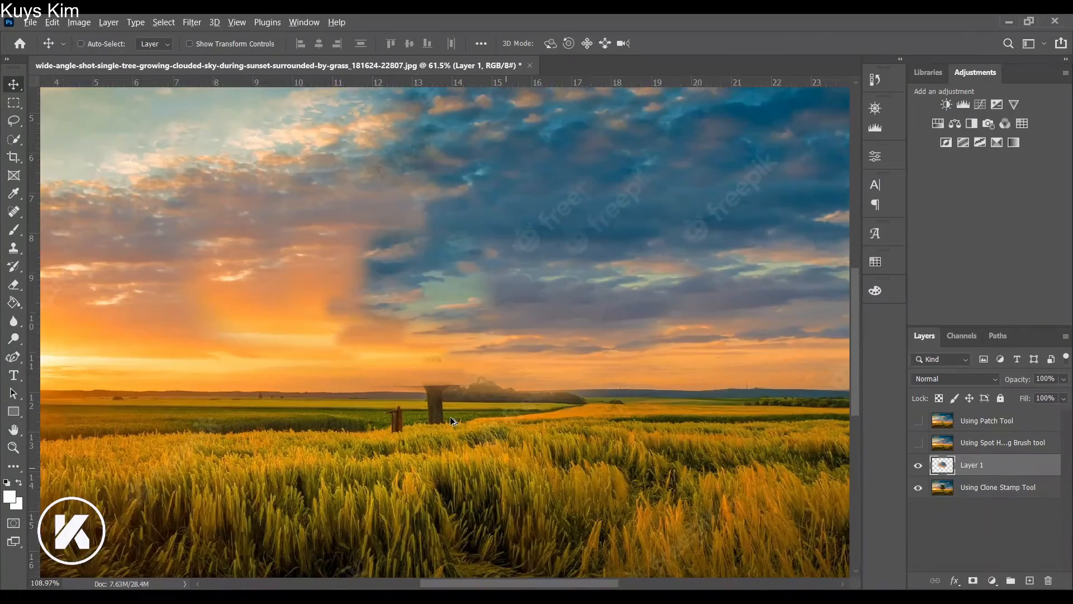
{"action": "scroll", "coordinate": [450, 417], "scroll_direction": "up", "scroll_amount": 1}
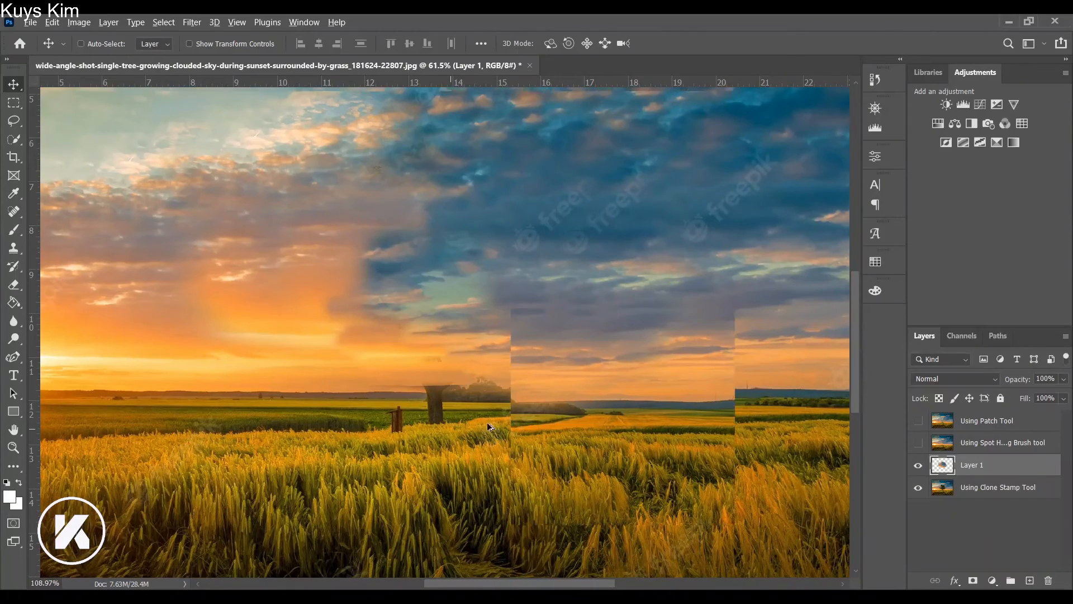
{"action": "left_click", "coordinate": [1004, 490]}
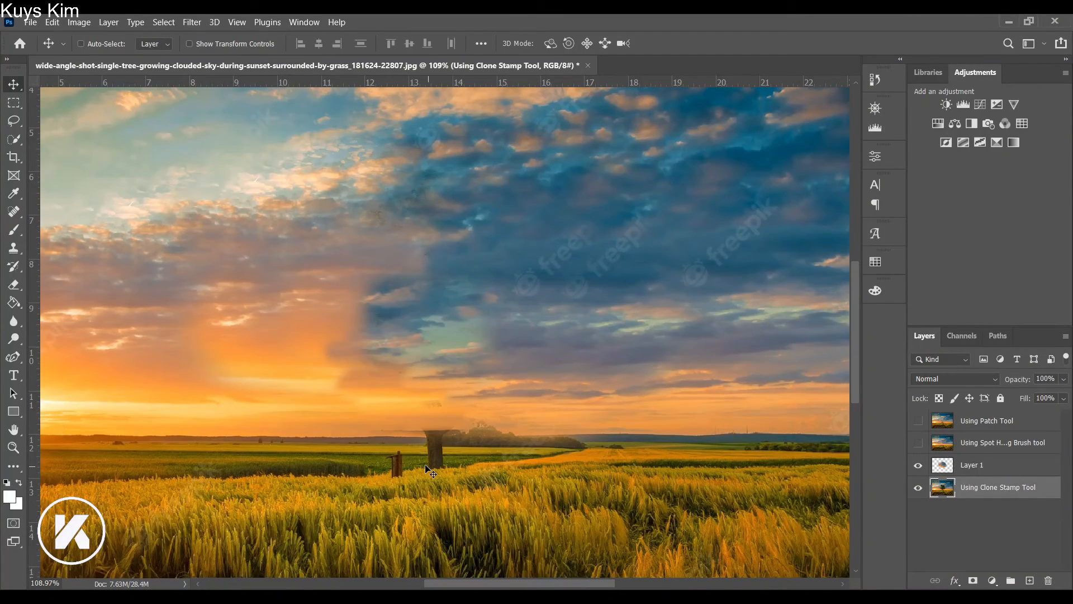
{"action": "right_click", "coordinate": [524, 349]}
{"action": "left_click", "coordinate": [519, 339]}
{"action": "left_click", "coordinate": [10, 218]}
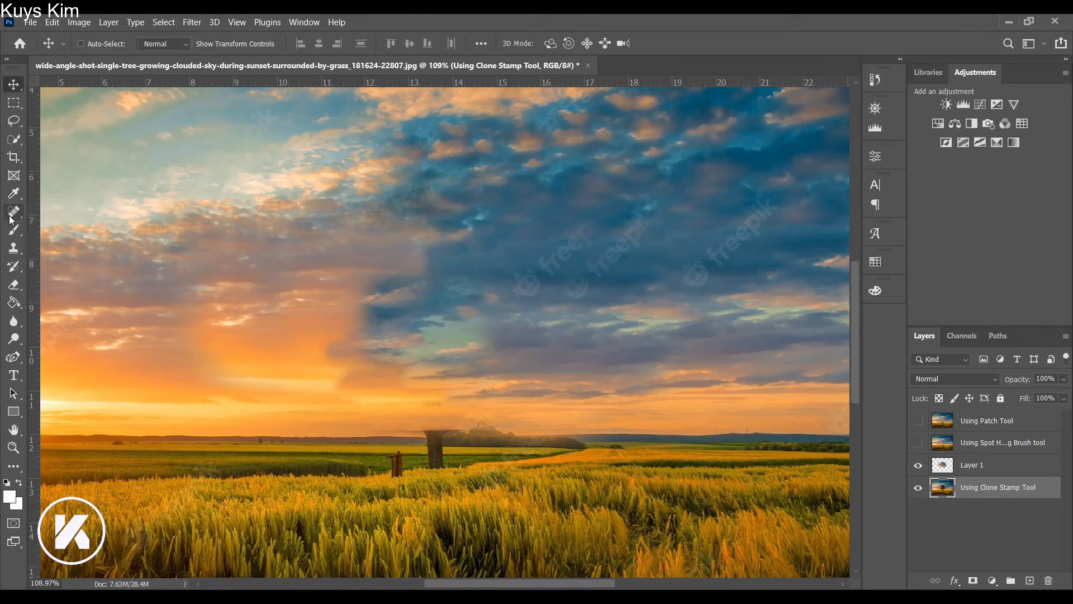
{"action": "left_click", "coordinate": [16, 249]}
{"action": "left_click_drag", "start_coordinate": [16, 252], "coordinate": [42, 247]}
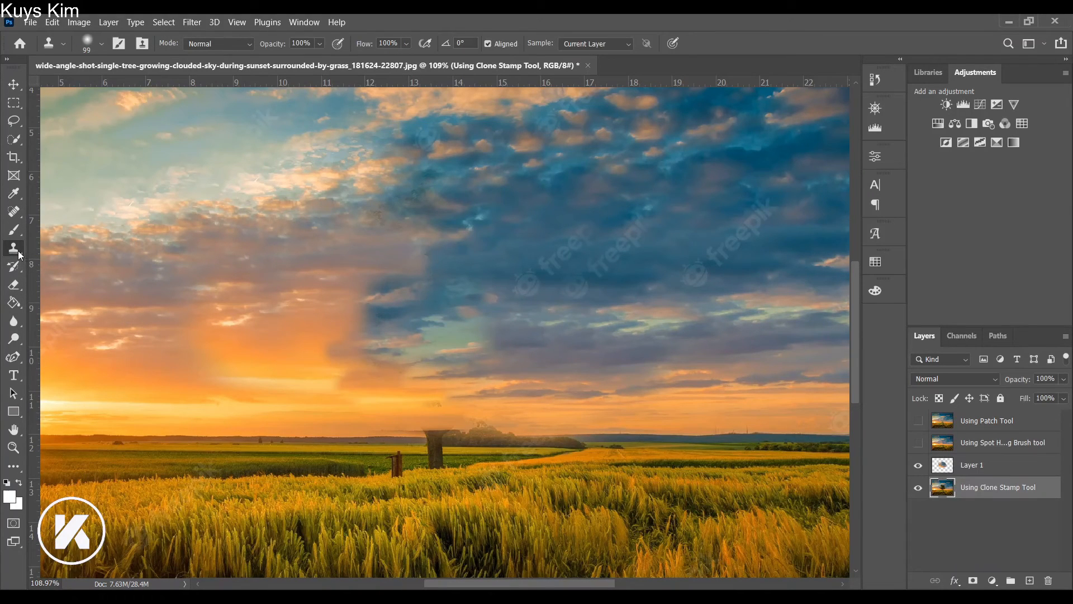
{"action": "left_click", "coordinate": [53, 250]}
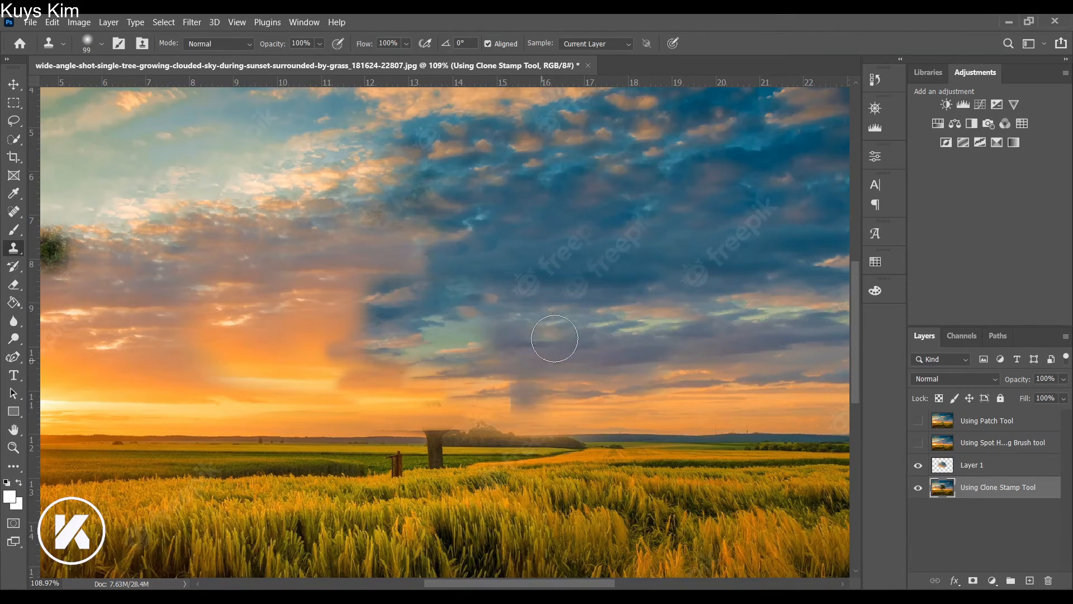
Set the clone brush size to 25 px and clone the green field beside the trunk over its lower part on Layer 1.
{"action": "right_click", "coordinate": [562, 319]}
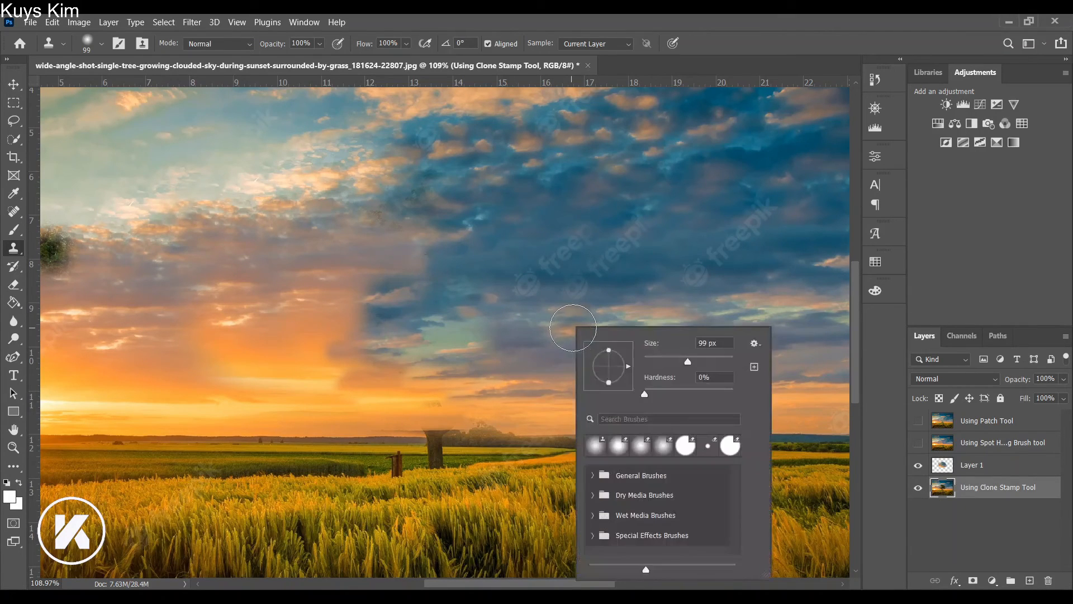
{"action": "left_click", "coordinate": [656, 360]}
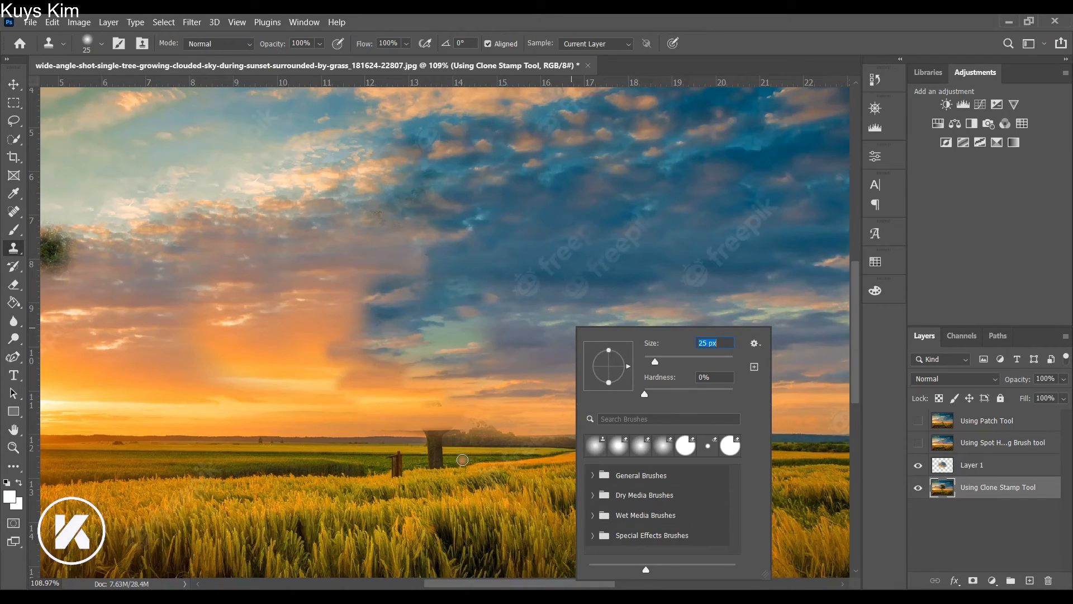
{"action": "left_click", "coordinate": [463, 460]}
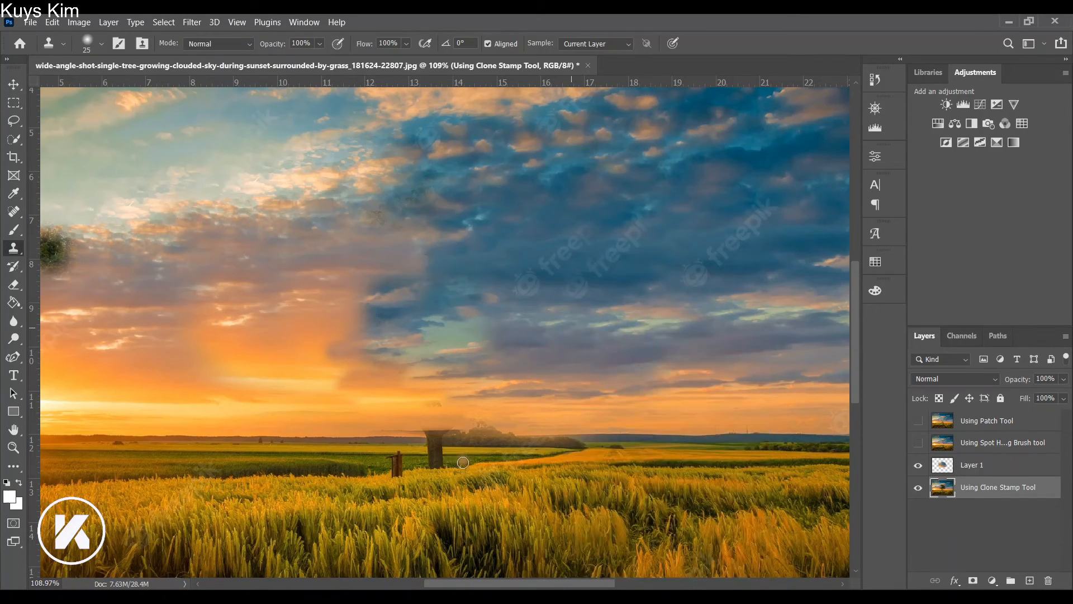
{"action": "left_click", "coordinate": [461, 458], "text": "alt"}
{"action": "left_click", "coordinate": [1000, 466]}
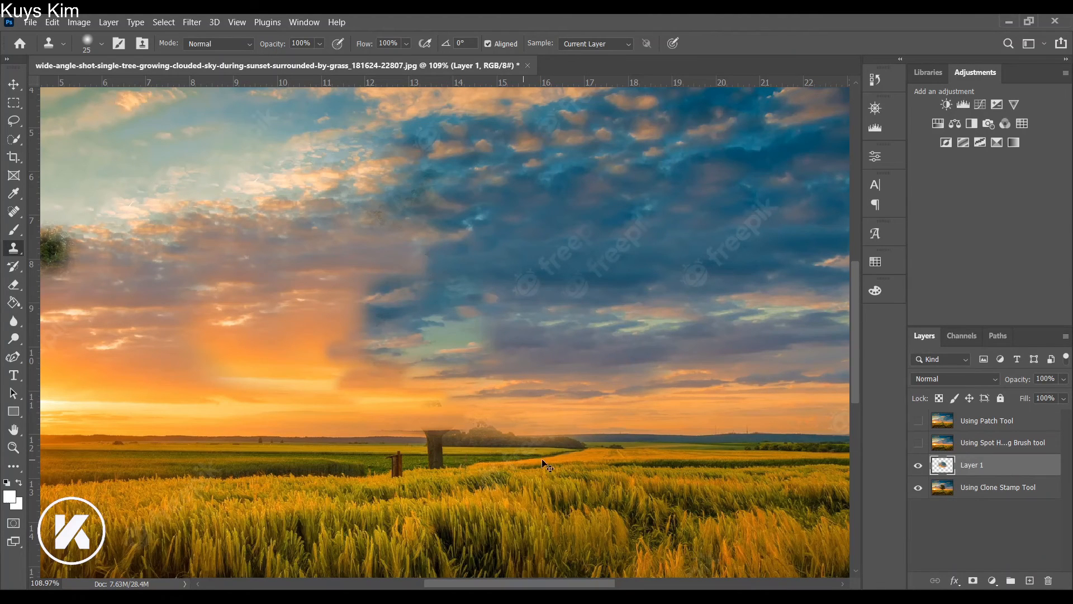
{"action": "left_click", "coordinate": [974, 490]}
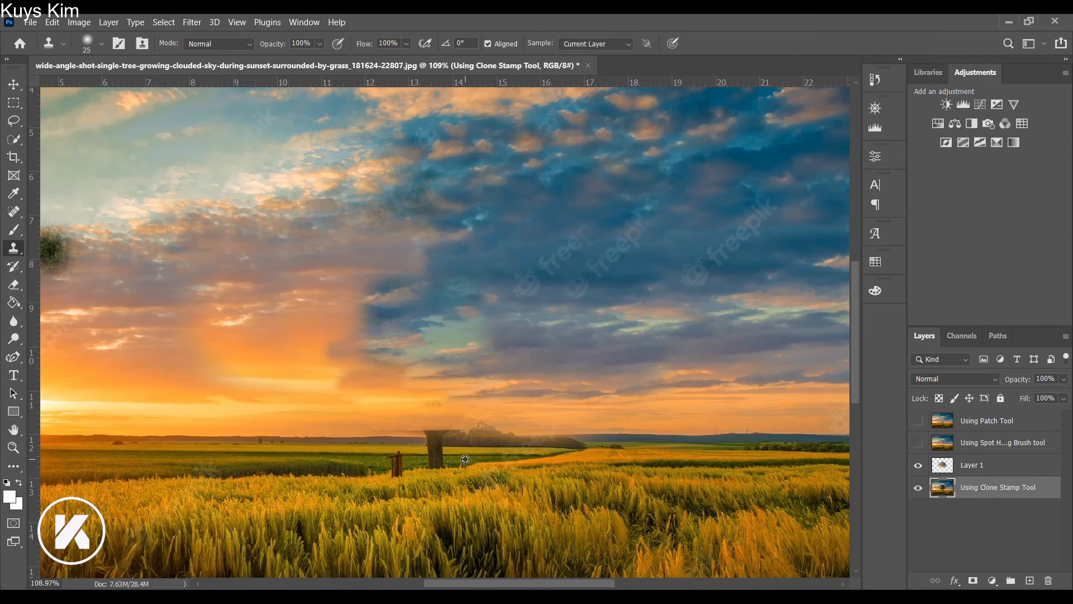
{"action": "left_click", "coordinate": [1013, 468]}
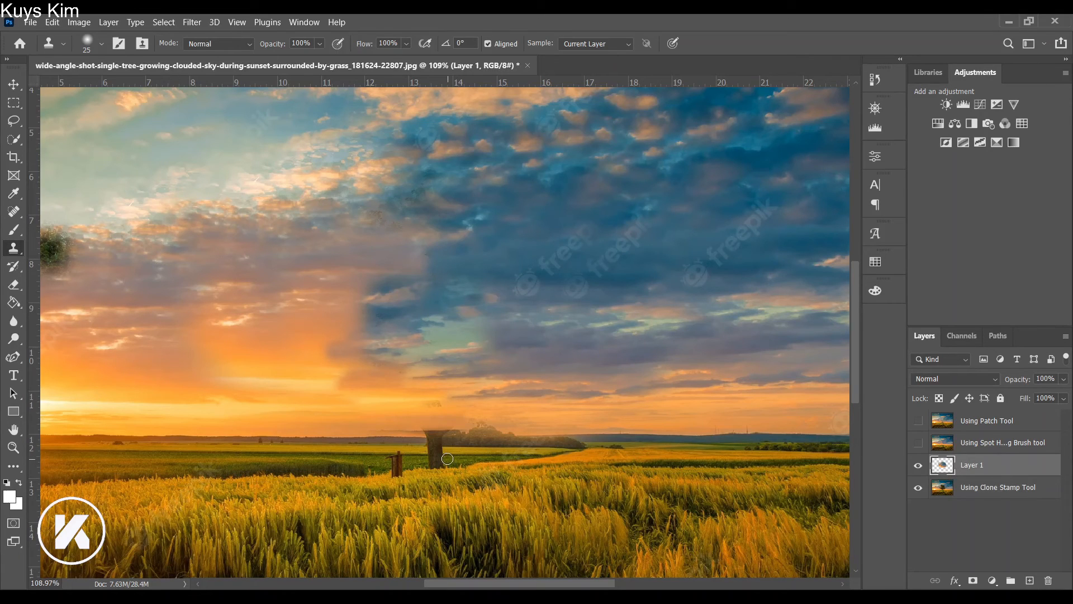
{"action": "left_click_drag", "start_coordinate": [447, 457], "coordinate": [437, 456]}
{"action": "left_click_drag", "start_coordinate": [442, 459], "coordinate": [426, 458]}
Resample the field right of the trunk from "Using Clone Stamp Tool" and clone it over the trunk's base on Layer 1.
{"action": "scroll", "coordinate": [429, 491], "scroll_direction": "down", "scroll_amount": 1}
{"action": "scroll", "coordinate": [441, 488], "scroll_direction": "up", "scroll_amount": 2}
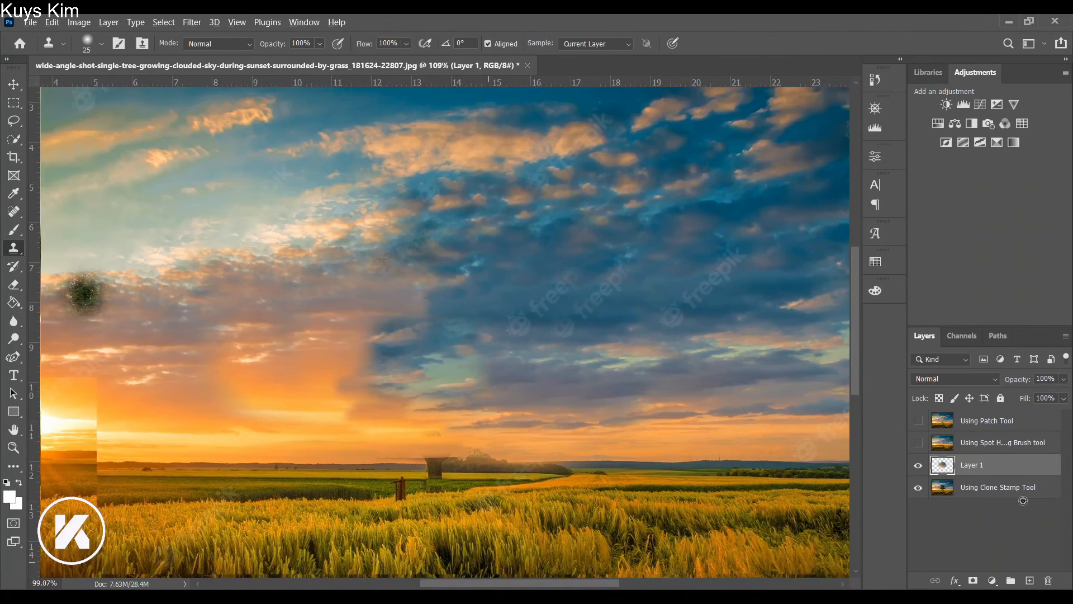
{"action": "left_click", "coordinate": [1011, 492]}
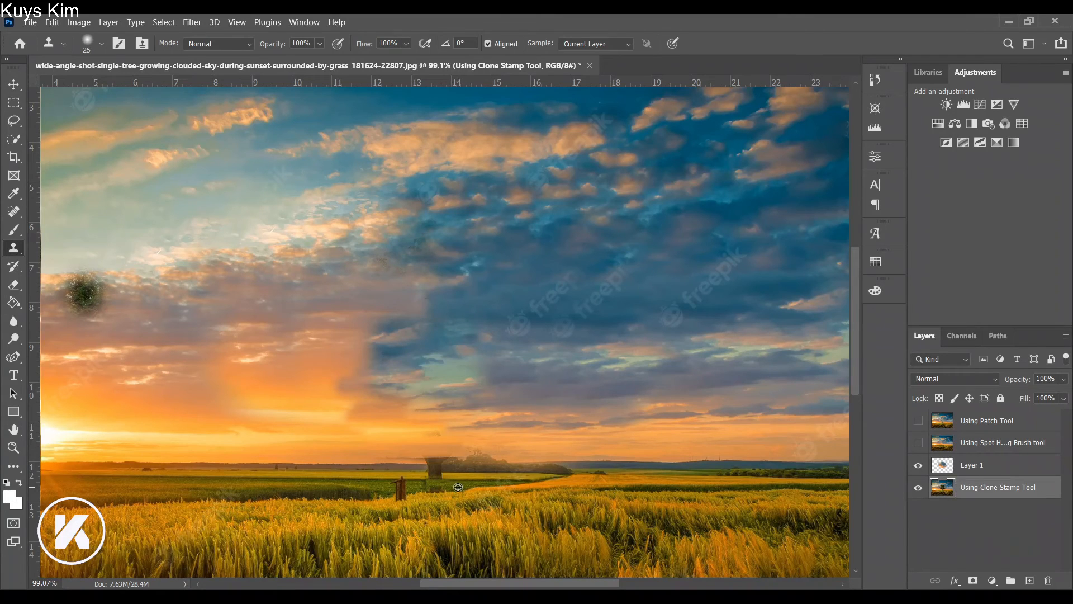
{"action": "left_click", "coordinate": [922, 473]}
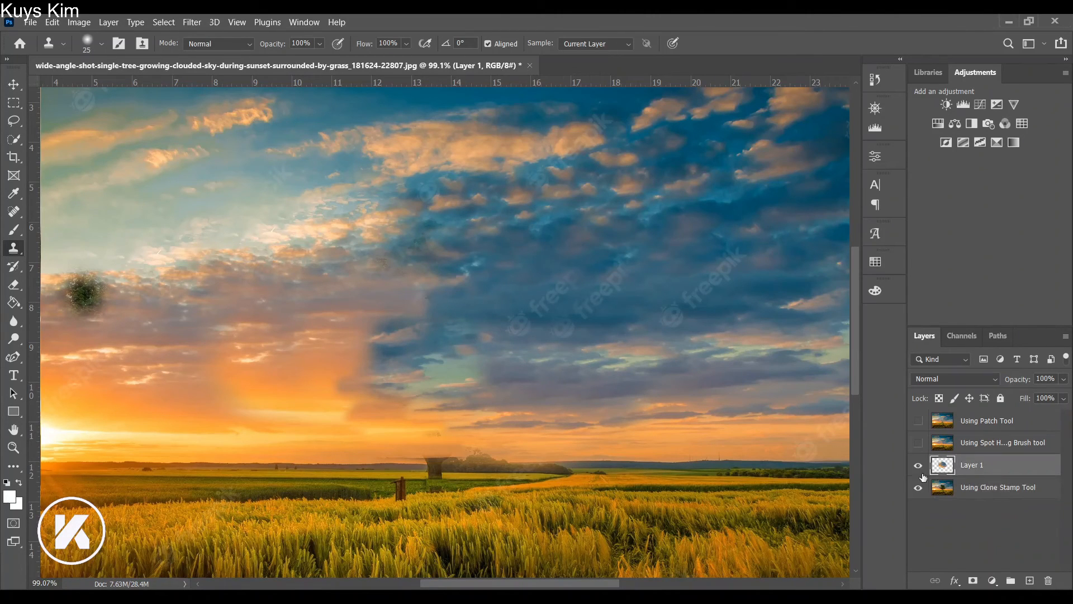
{"action": "left_click_drag", "start_coordinate": [445, 486], "coordinate": [433, 490]}
{"action": "left_click", "coordinate": [577, 473], "text": "alt"}
{"action": "mouse_move", "coordinate": [428, 490]}
{"action": "left_mouse_down"}
{"action": "mouse_move", "coordinate": [450, 486]}
{"action": "mouse_move", "coordinate": [424, 490]}
{"action": "left_mouse_up"}
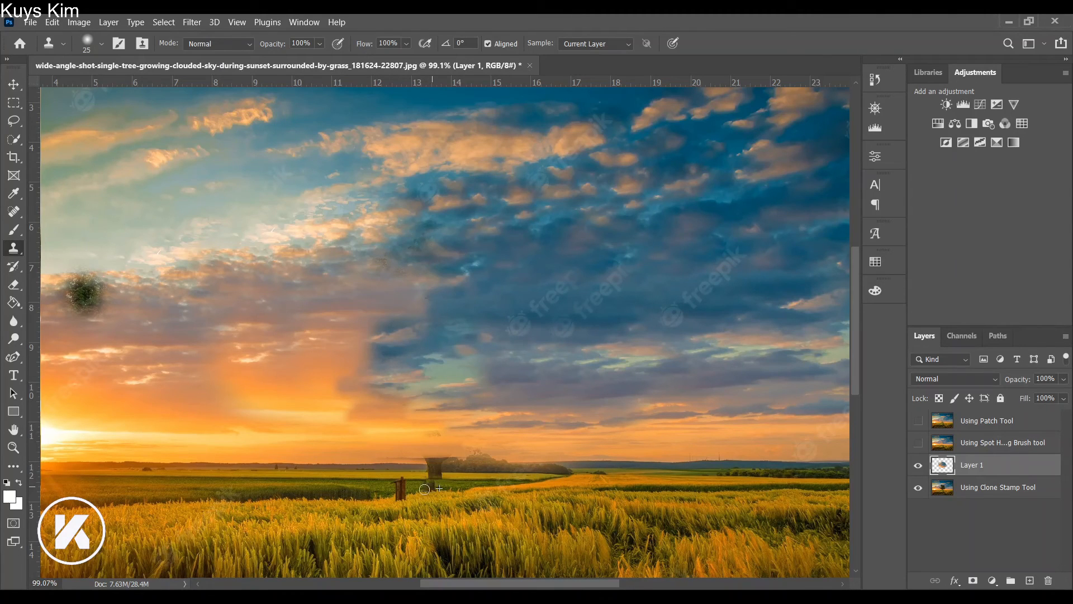
Sample the field between the wooden post and the trunk from "Using Clone Stamp Tool" and clone it over the leftover trunk base on Layer 1.
{"action": "left_click", "coordinate": [1004, 490]}
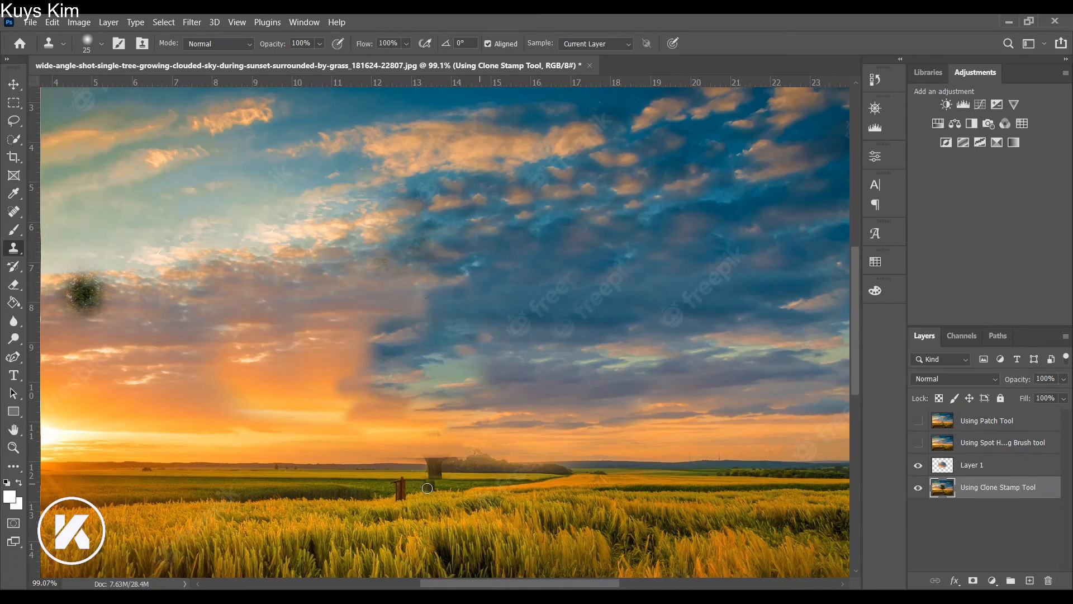
{"action": "key", "text": "v"}
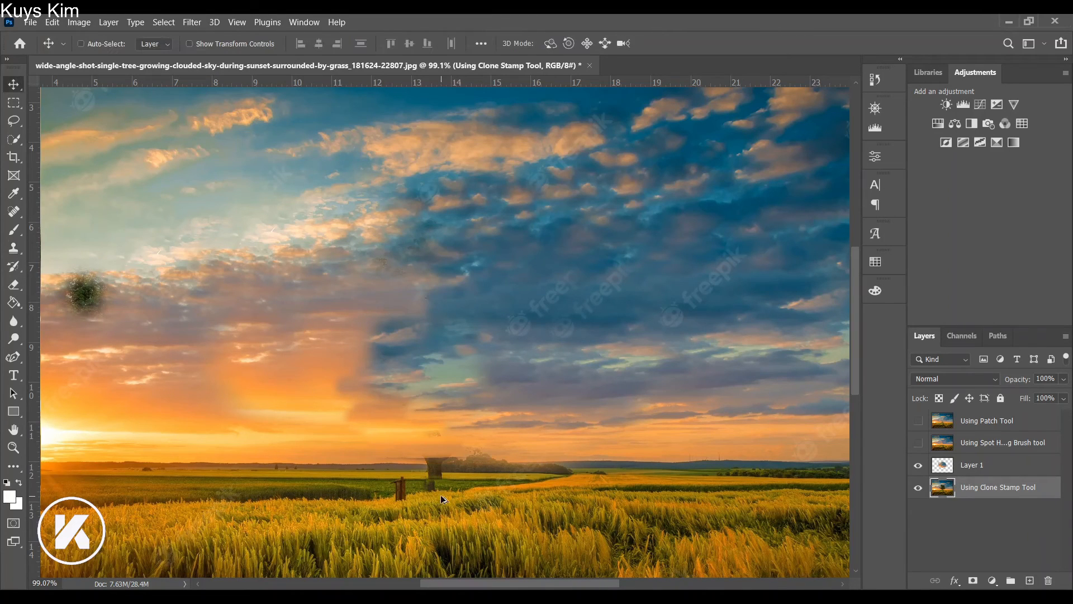
{"action": "scroll", "coordinate": [440, 495], "scroll_direction": "up", "scroll_amount": 1}
{"action": "scroll", "coordinate": [441, 494], "scroll_direction": "up", "scroll_amount": 1}
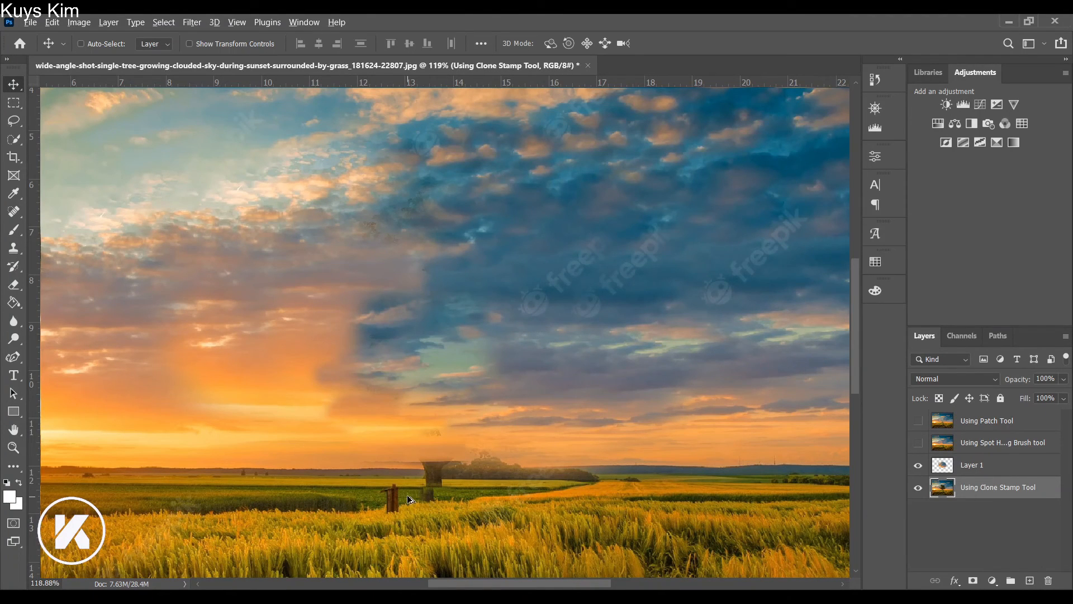
{"action": "key", "text": "alt+s"}
{"action": "key", "text": "Escape"}
{"action": "key", "text": "s"}
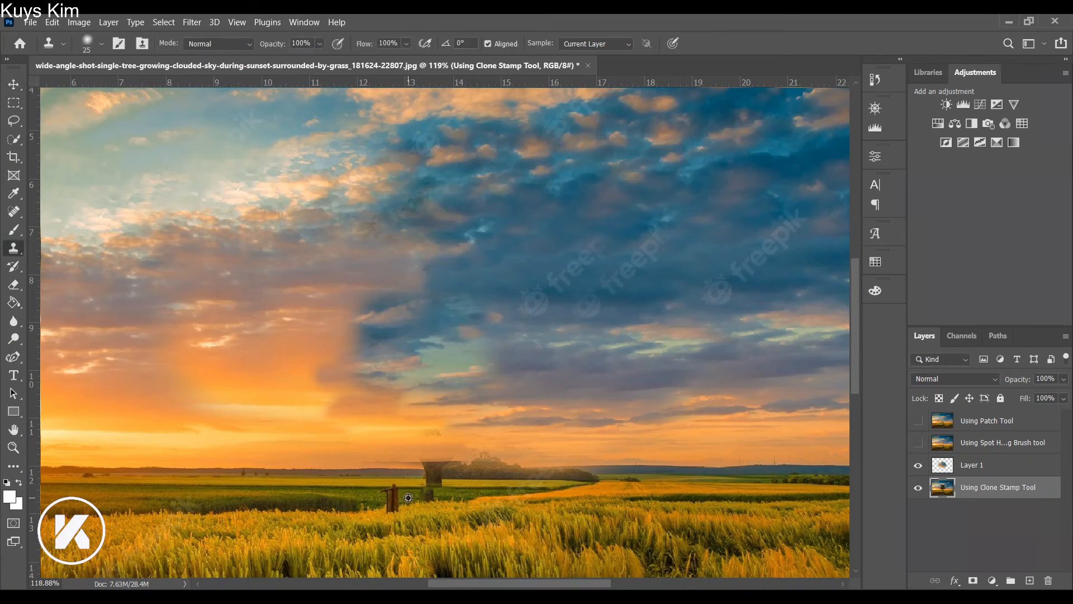
{"action": "left_click", "coordinate": [407, 496], "text": "alt"}
{"action": "left_click", "coordinate": [981, 467]}
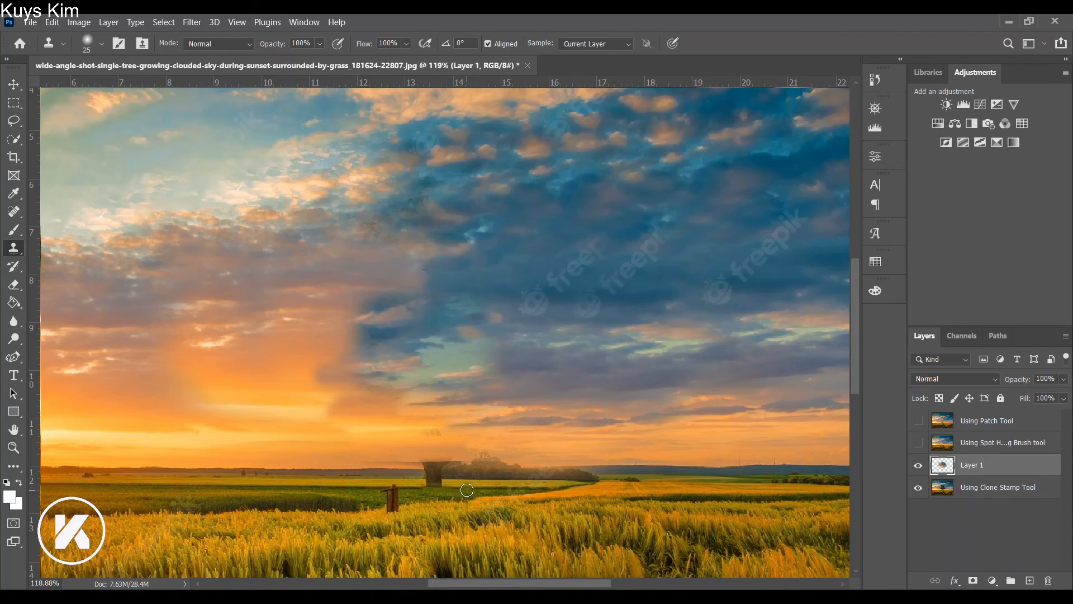
Sample the green field on both sides of the trunk from "Using Clone Stamp Tool" and clone it over the remaining trunk on Layer 1.
{"action": "left_click", "coordinate": [1004, 490]}
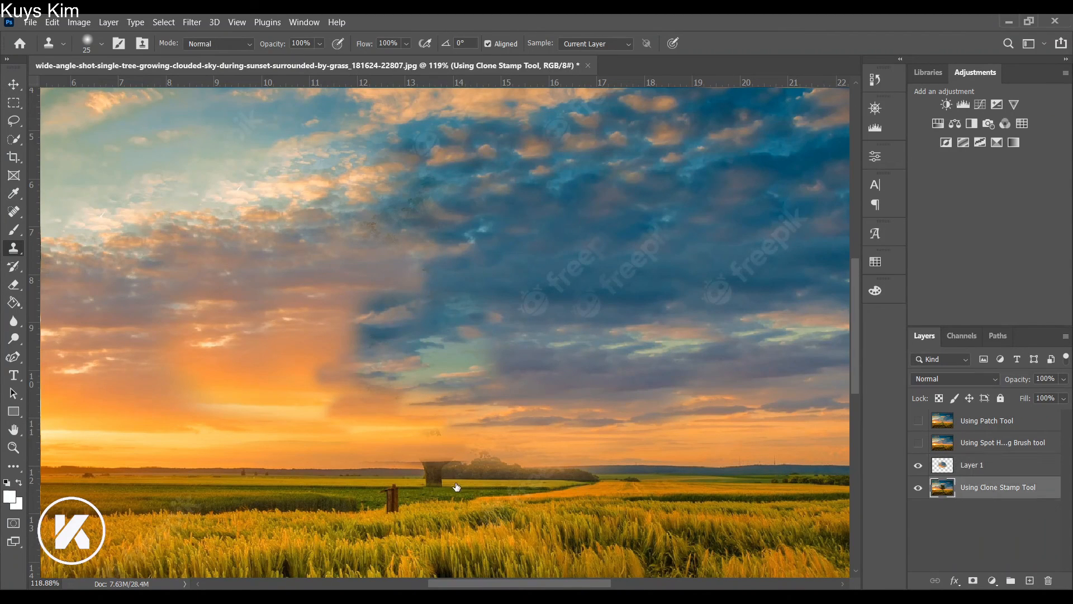
{"action": "left_click", "coordinate": [995, 470]}
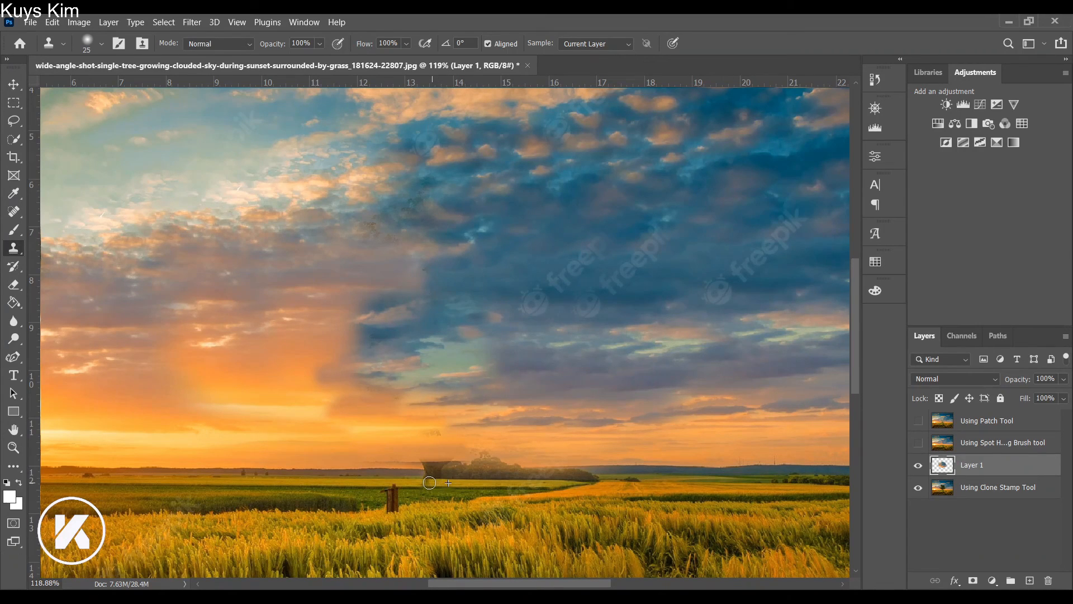
{"action": "left_click_drag", "start_coordinate": [427, 482], "coordinate": [424, 482]}
{"action": "left_click", "coordinate": [975, 492]}
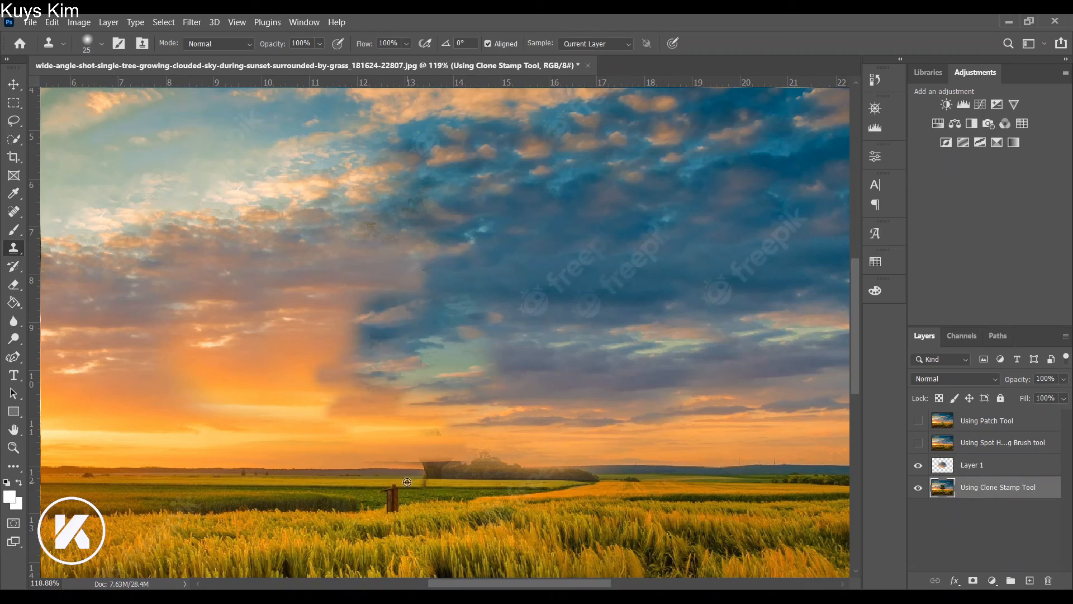
{"action": "left_click", "coordinate": [1009, 471]}
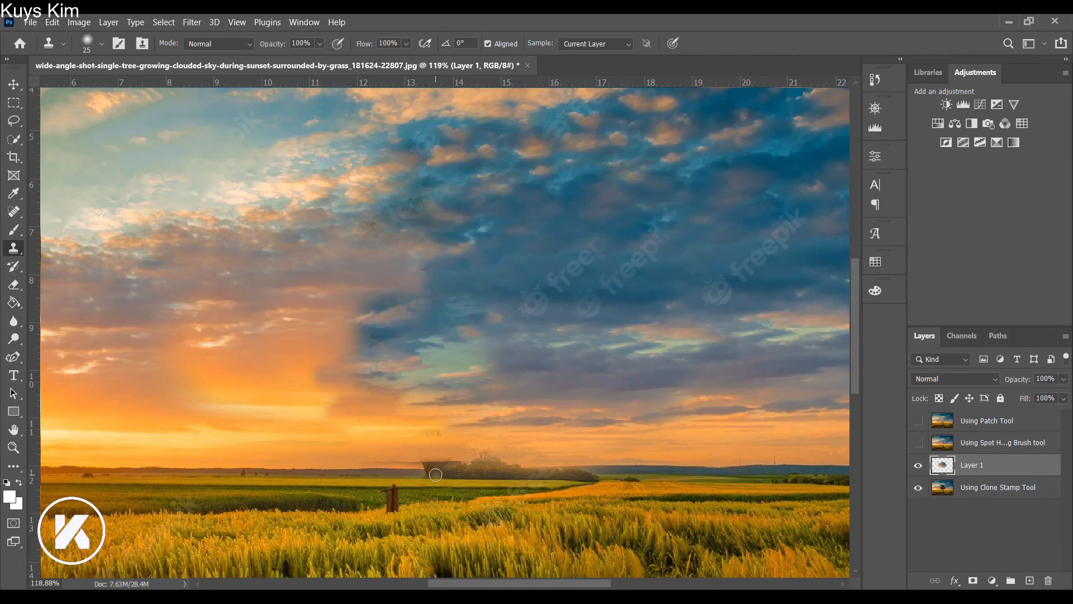
Examine the whole photo for leftover marks in the sky and along the horizon where the tree stood.
{"action": "key", "text": "v"}
{"action": "scroll", "coordinate": [455, 502], "scroll_direction": "down", "scroll_amount": 1}
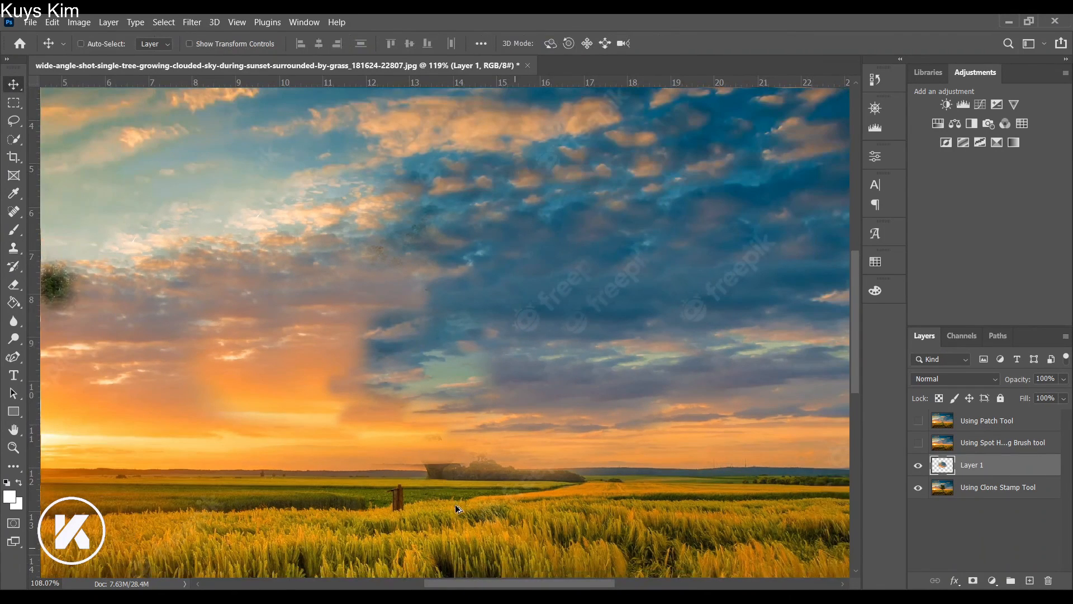
{"action": "scroll", "coordinate": [456, 511], "scroll_direction": "up", "scroll_amount": 1}
{"action": "scroll", "coordinate": [458, 512], "scroll_direction": "down", "scroll_amount": 1}
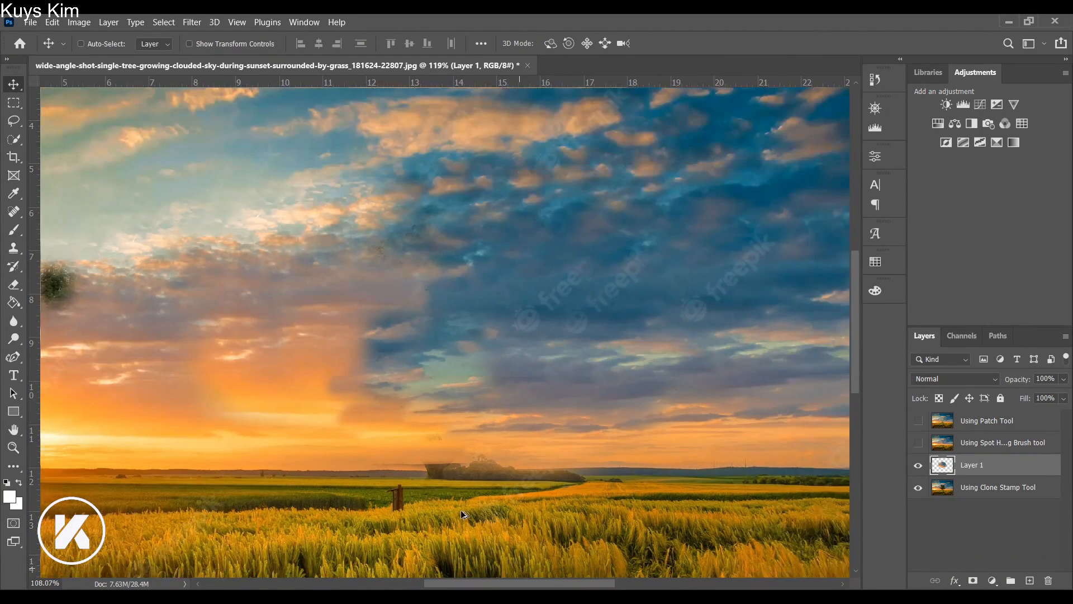
{"action": "scroll", "coordinate": [459, 506], "scroll_direction": "down", "scroll_amount": 1}
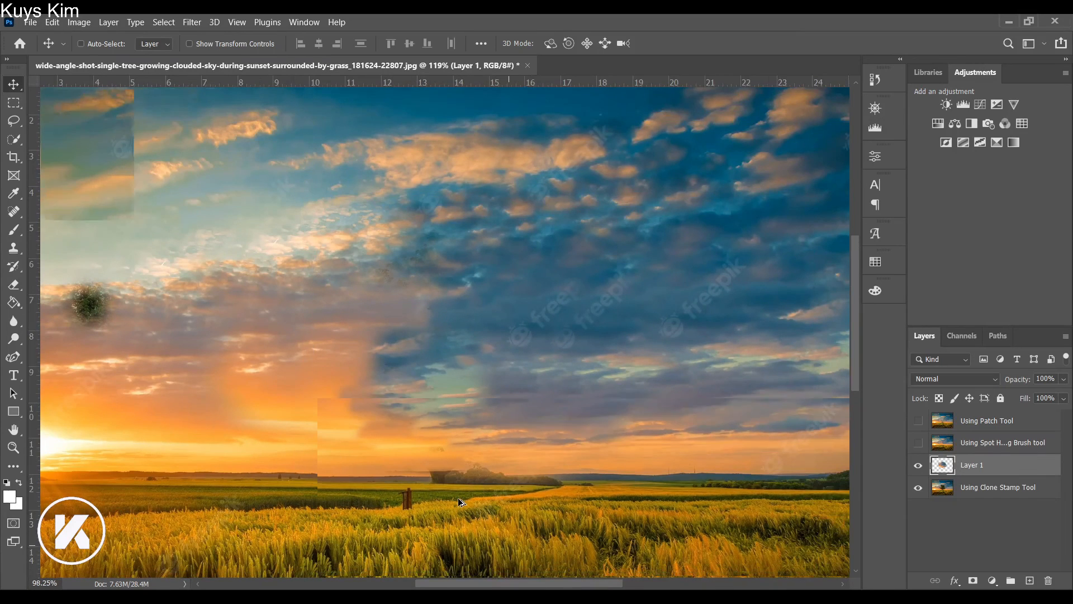
{"action": "scroll", "coordinate": [458, 499], "scroll_direction": "down", "scroll_amount": 1}
{"action": "scroll", "coordinate": [465, 498], "scroll_direction": "down", "scroll_amount": 1}
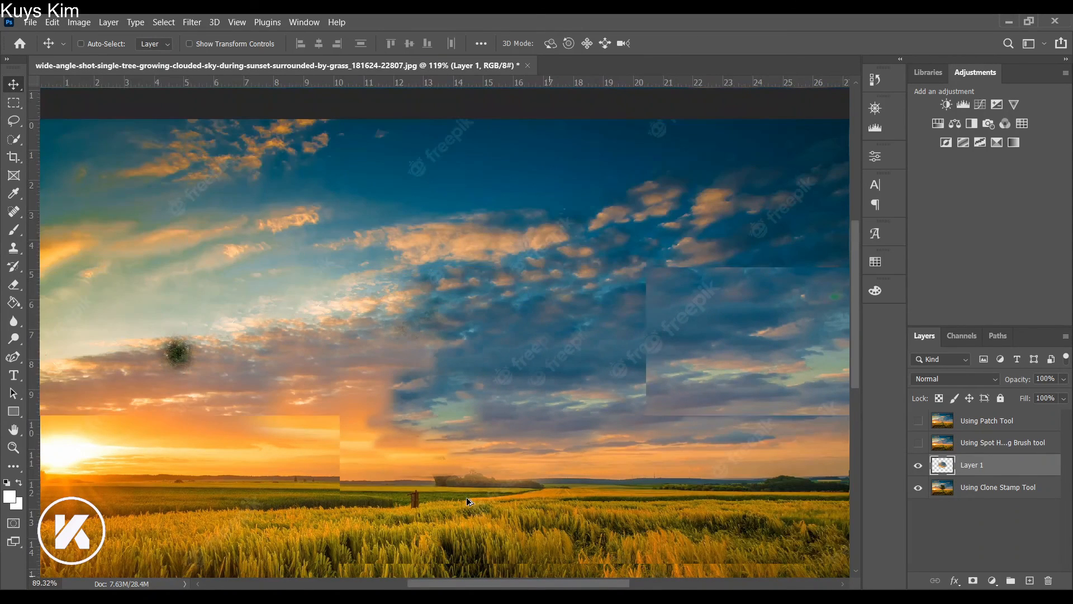
{"action": "scroll", "coordinate": [467, 499], "scroll_direction": "down", "scroll_amount": 1}
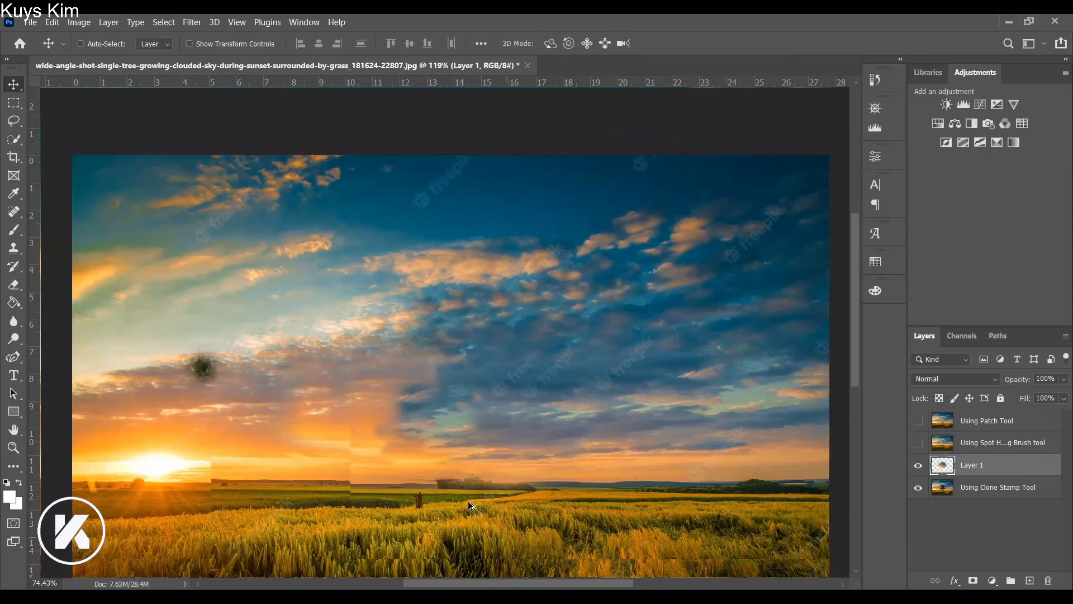
{"action": "scroll", "coordinate": [512, 441], "scroll_direction": "down", "scroll_amount": 1}
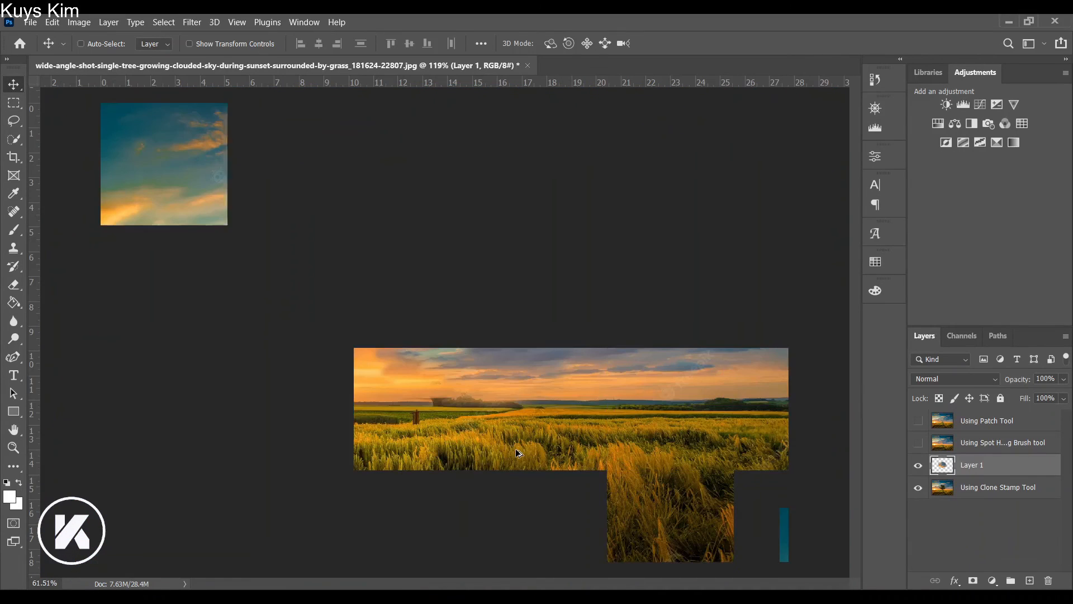
{"action": "scroll", "coordinate": [525, 427], "scroll_direction": "down", "scroll_amount": 1}
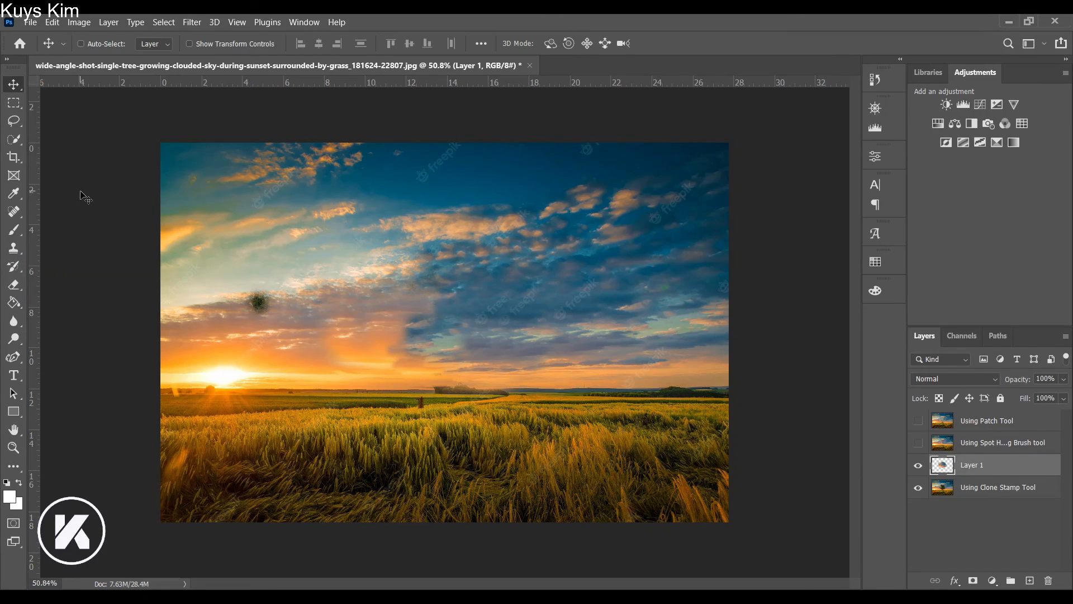
Select the "Using Clone Stamp Tool" layer and set the Clone Stamp brush size to 91 px.
{"action": "left_click", "coordinate": [21, 212]}
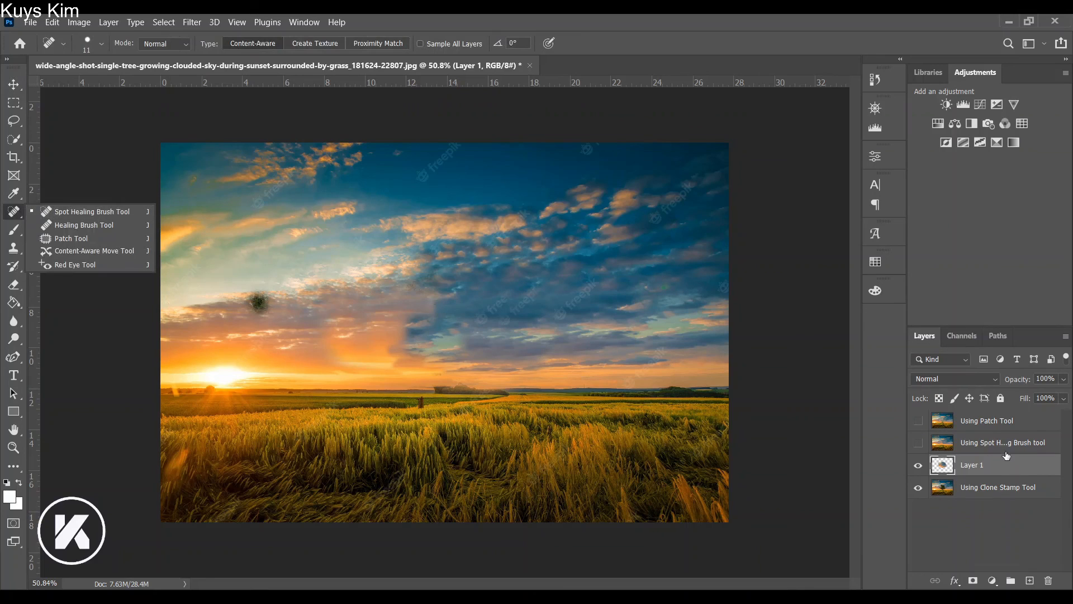
{"action": "left_click", "coordinate": [997, 480]}
{"action": "left_click", "coordinate": [998, 489]}
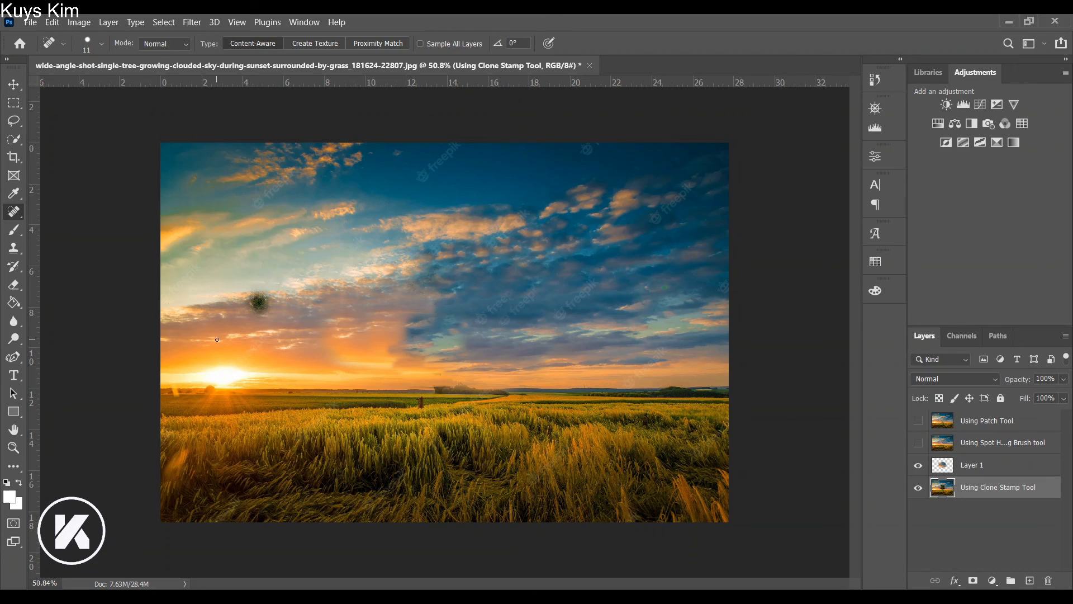
{"action": "key", "text": "s"}
{"action": "right_click", "coordinate": [195, 326]}
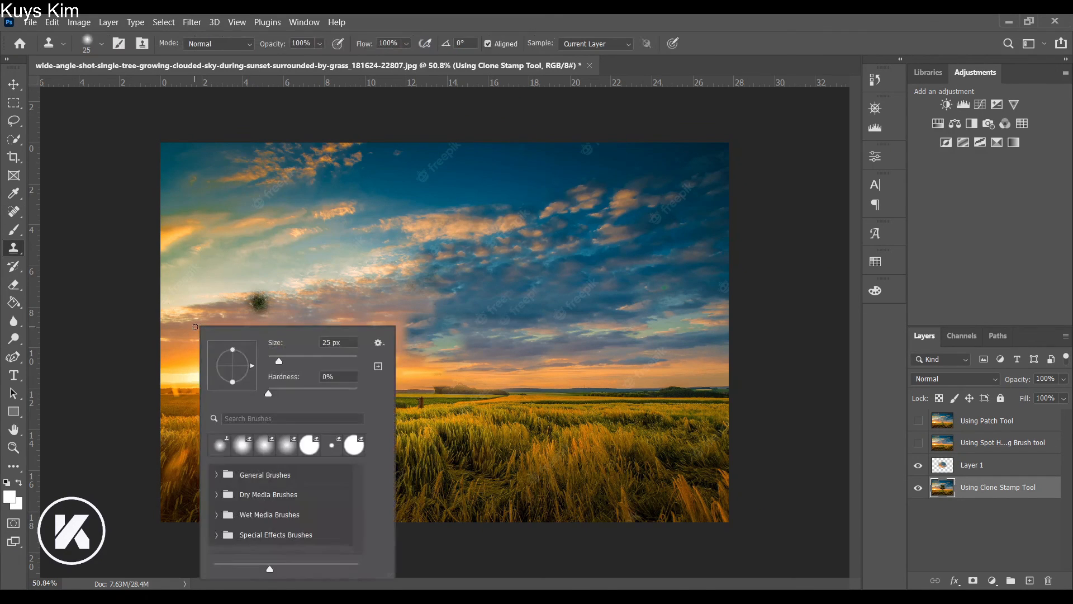
{"action": "left_click_drag", "start_coordinate": [300, 360], "coordinate": [308, 360]}
Sample the sky right of the dark smudge from "Using Clone Stamp Tool" and clone it over the smudge on Layer 1.
{"action": "left_click", "coordinate": [997, 498]}
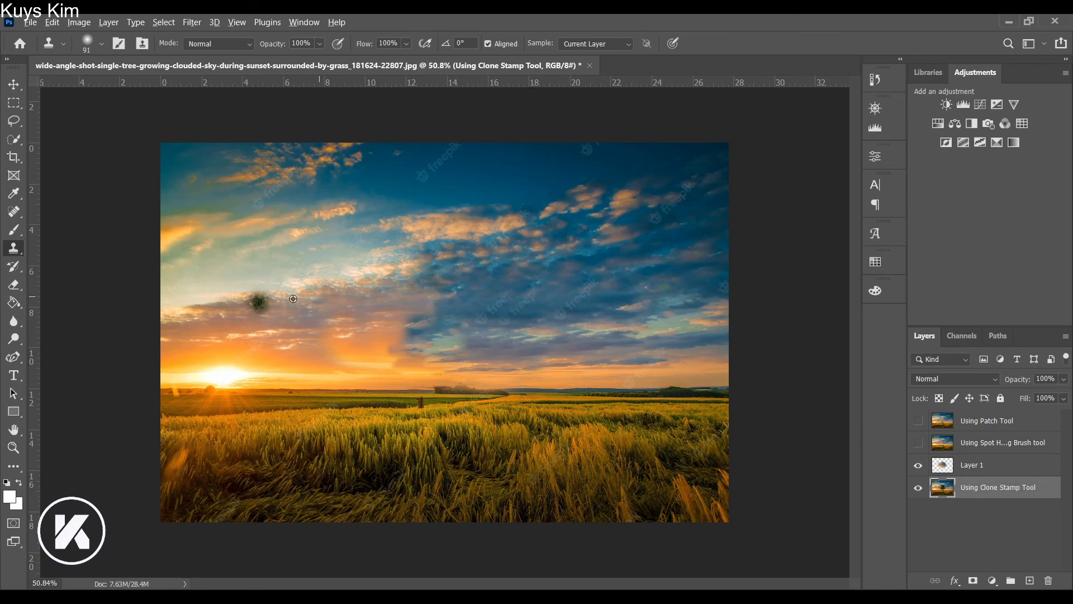
{"action": "left_click", "coordinate": [972, 465]}
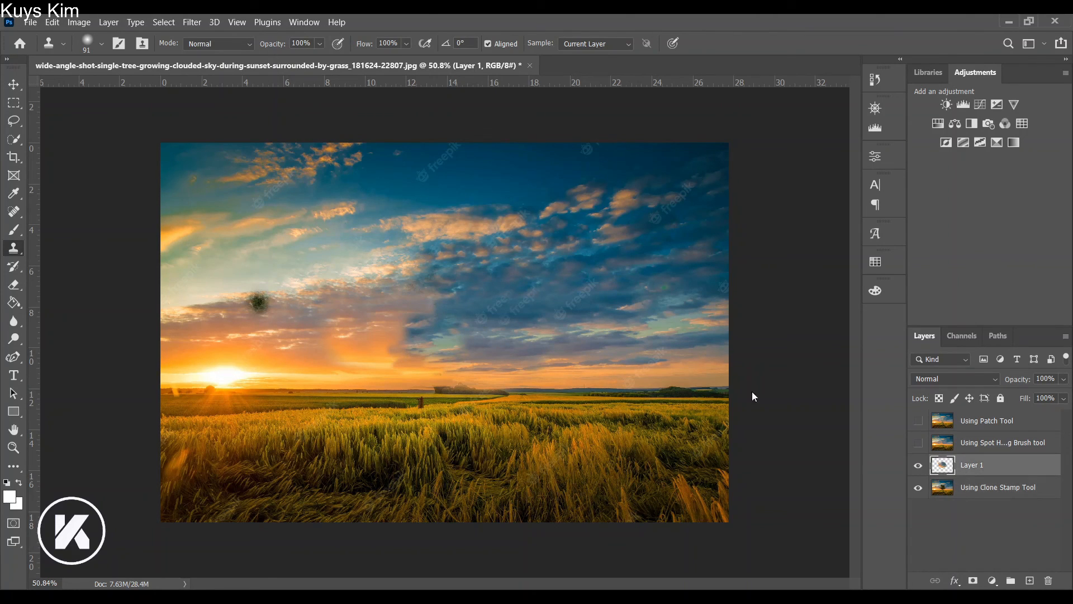
{"action": "left_click", "coordinate": [259, 301]}
{"action": "left_click_drag", "start_coordinate": [259, 300], "coordinate": [260, 308]}
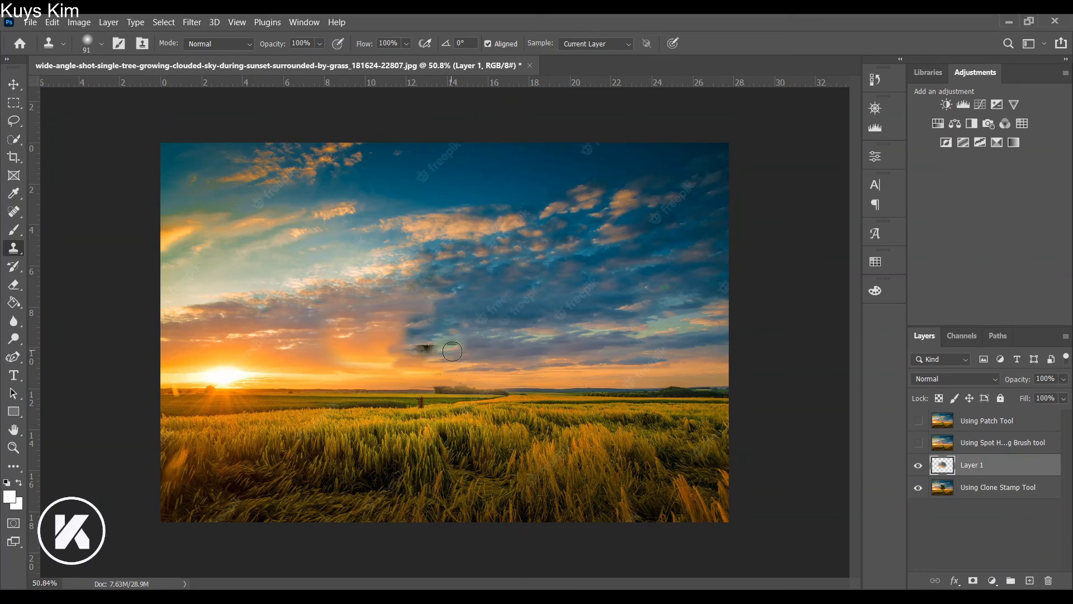
Hide and reshow Layer 1 to compare the cloned result with the original tree, and deselect the layers.
{"action": "key", "text": "v"}
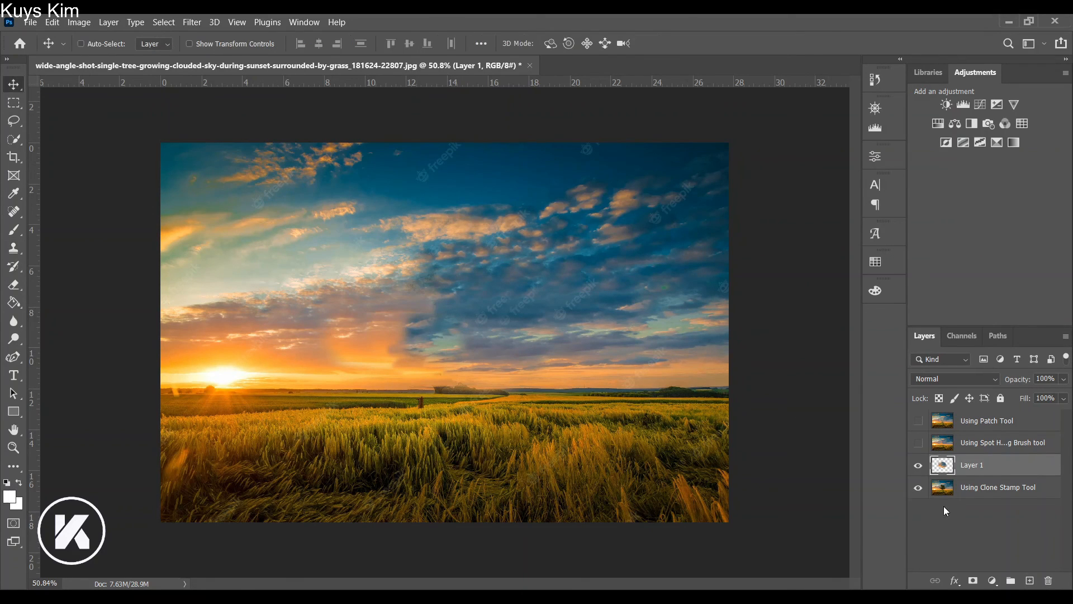
{"action": "left_click", "coordinate": [918, 466]}
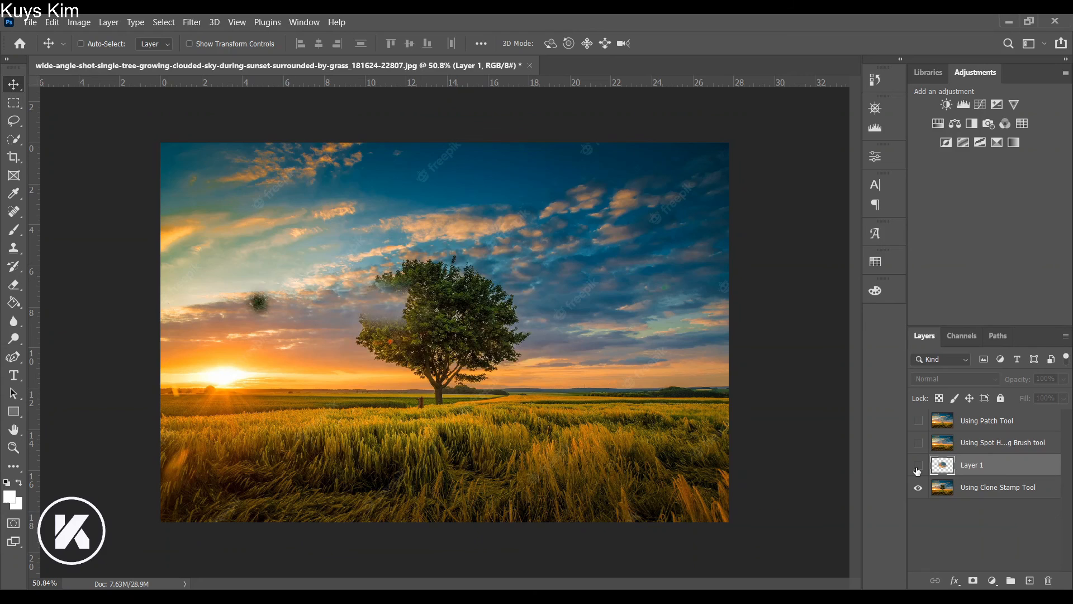
{"action": "left_click", "coordinate": [917, 467]}
{"action": "left_click", "coordinate": [974, 534]}
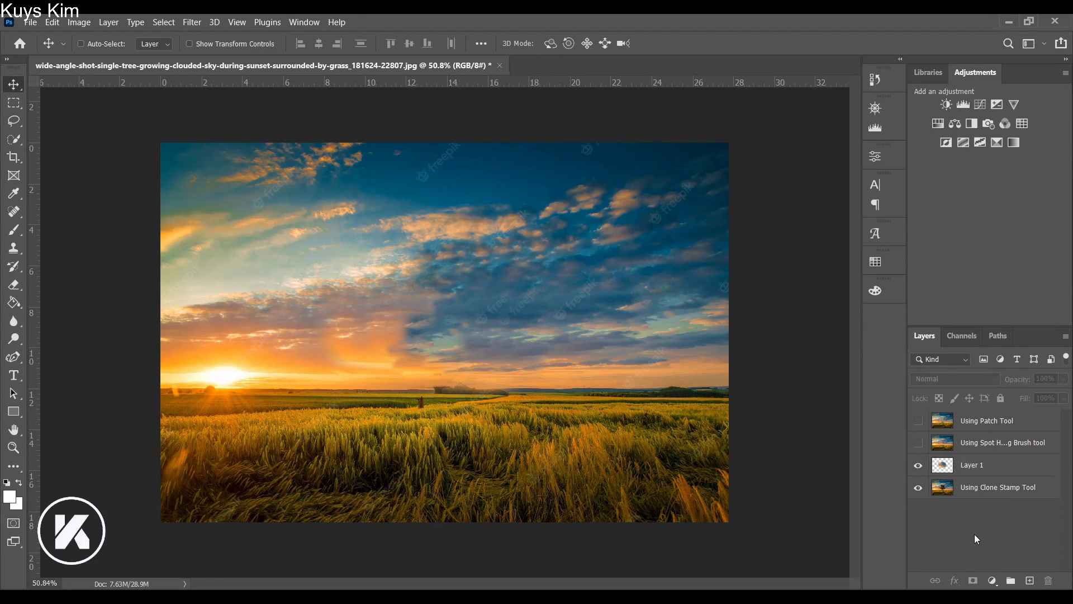
{"action": "scroll", "coordinate": [780, 488], "scroll_direction": "down", "scroll_amount": 1}
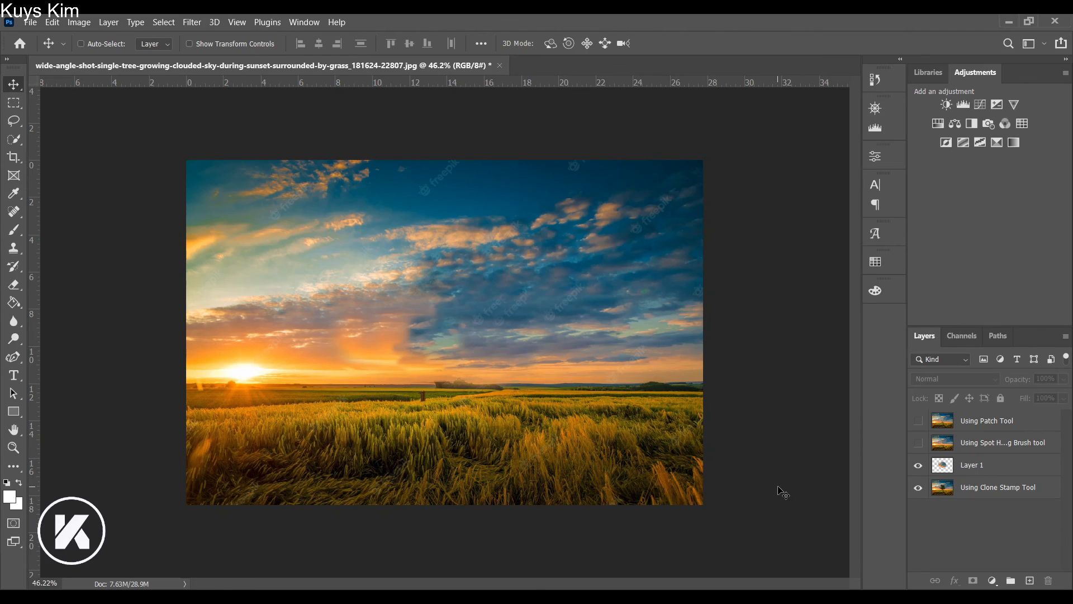
{"action": "key", "text": "ctrl"}
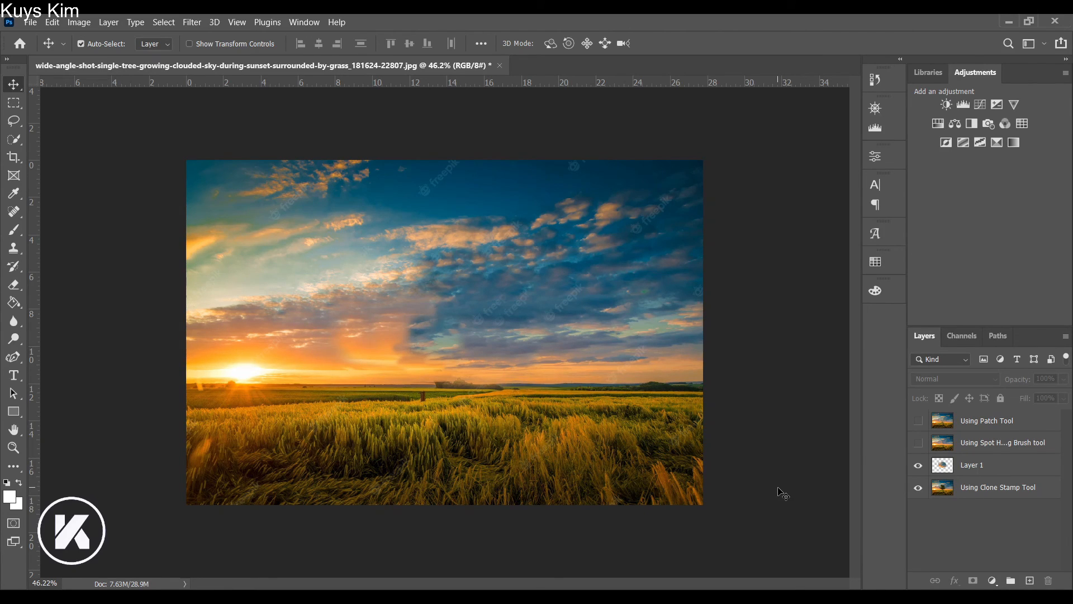